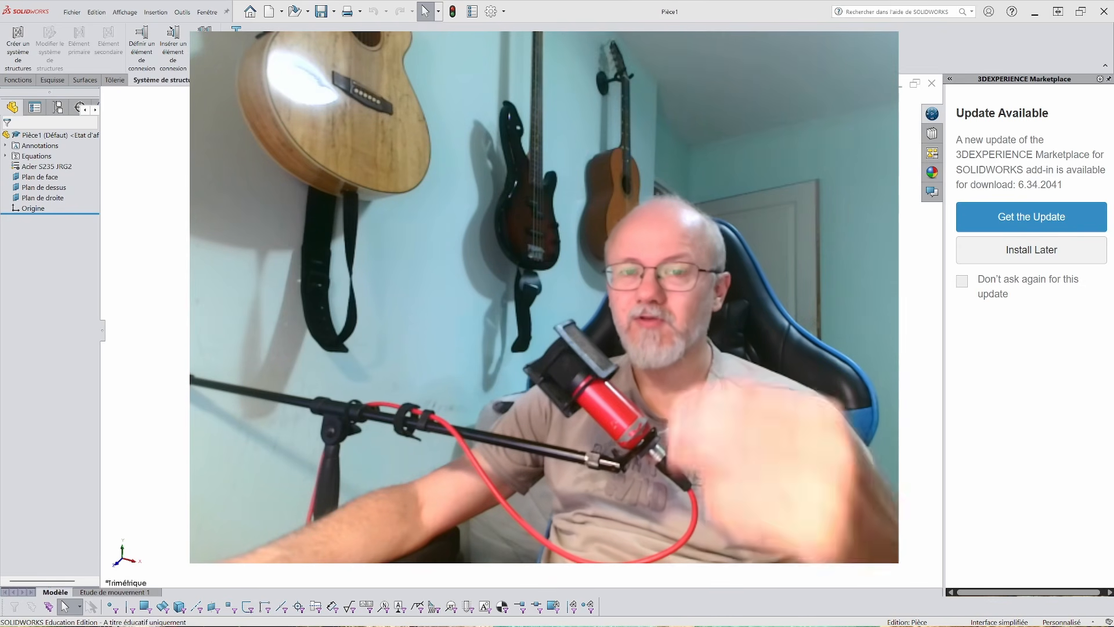
Step: Sketch on the front plane, from the origin, a horizontal line about 60 mm long, a tangent arc and a steeply rising line
left_click(228, 79)
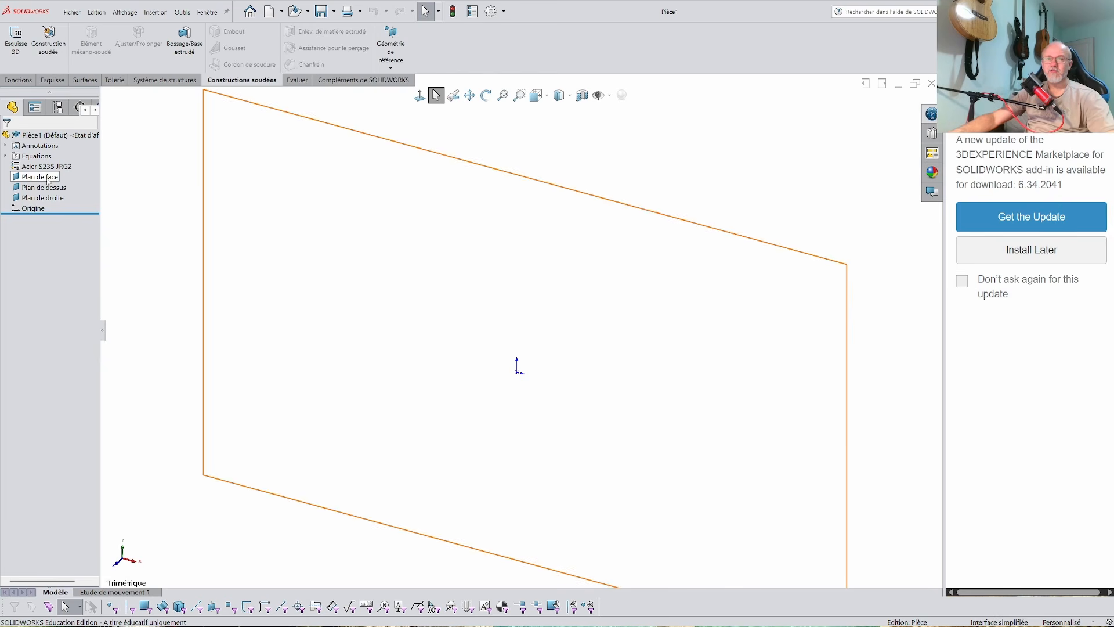
left_click(47, 177)
left_click(45, 82)
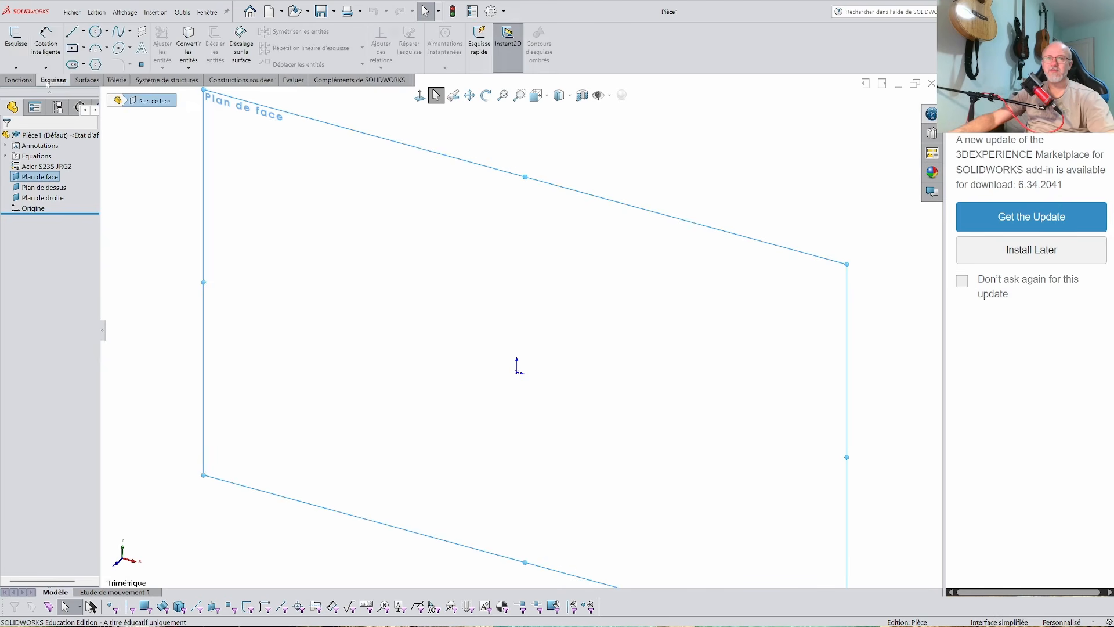
left_click(15, 43)
key("l")
left_click(521, 331)
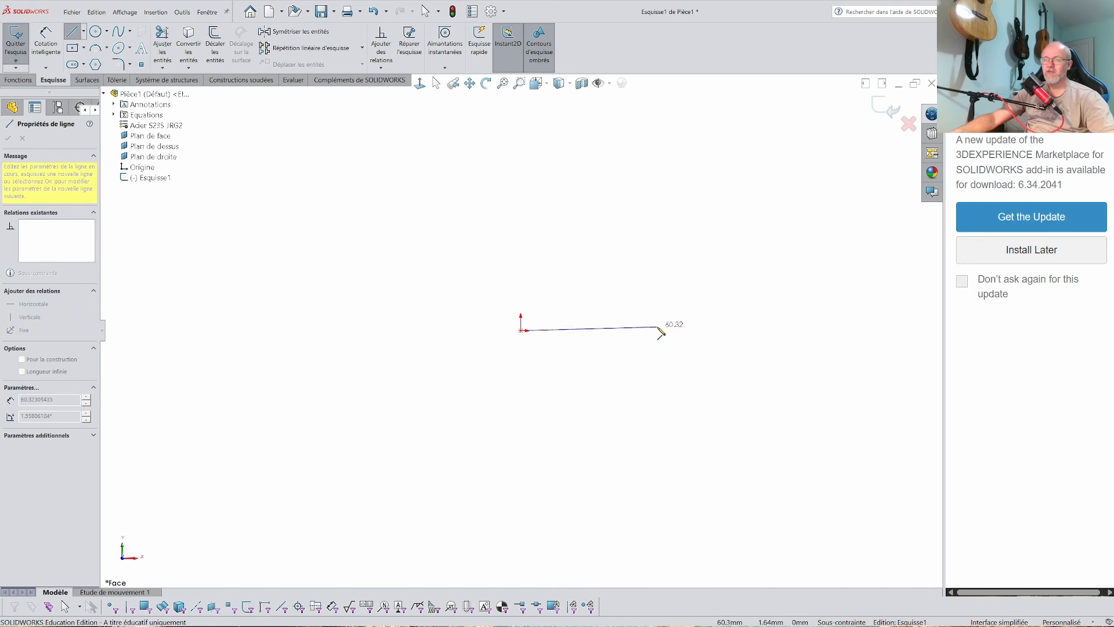
left_click(661, 331)
left_click(766, 273)
left_click(850, 151)
Step: Extend the profile with a tangent arc of about 101 mm radius, a slanted line about 254 mm long and a vertical line downward
scroll(856, 259, "up", 6)
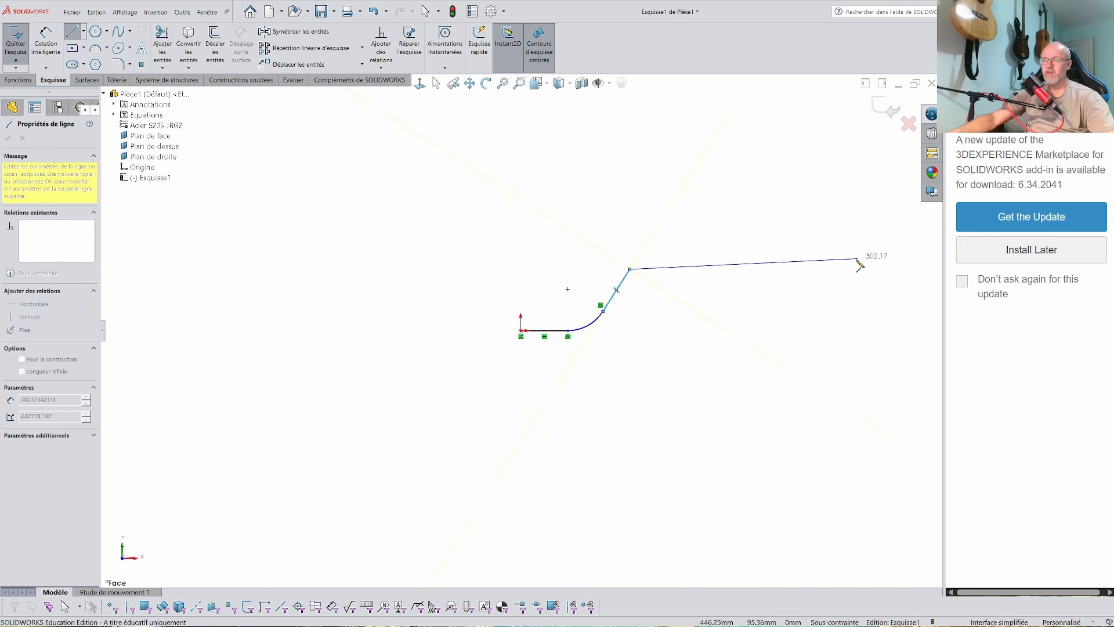
left_click(669, 238)
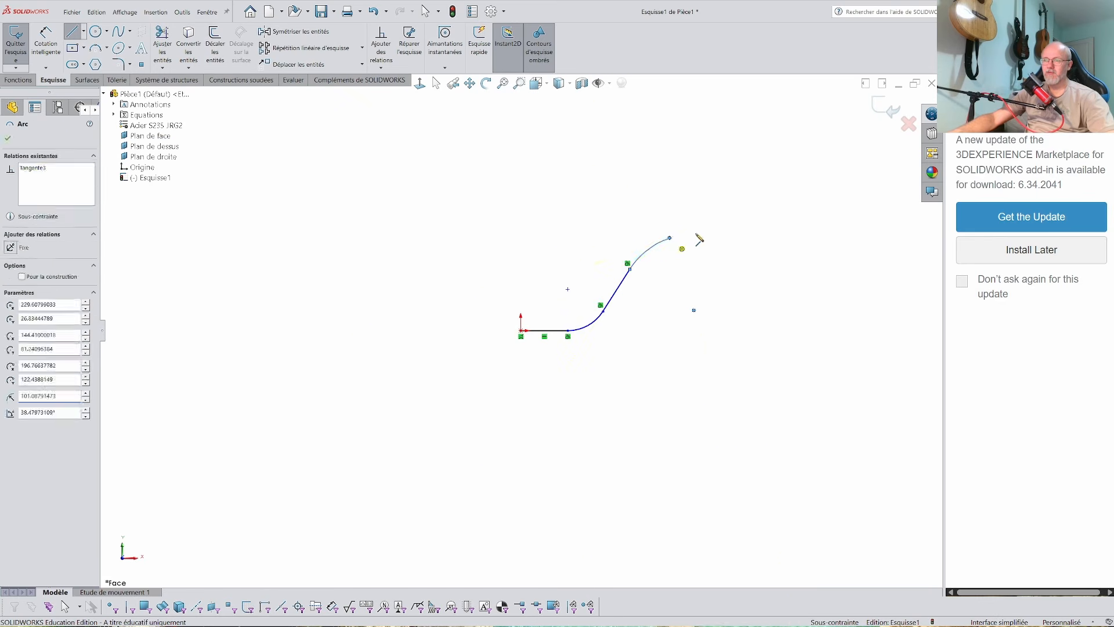
left_click(851, 176)
left_click(851, 349)
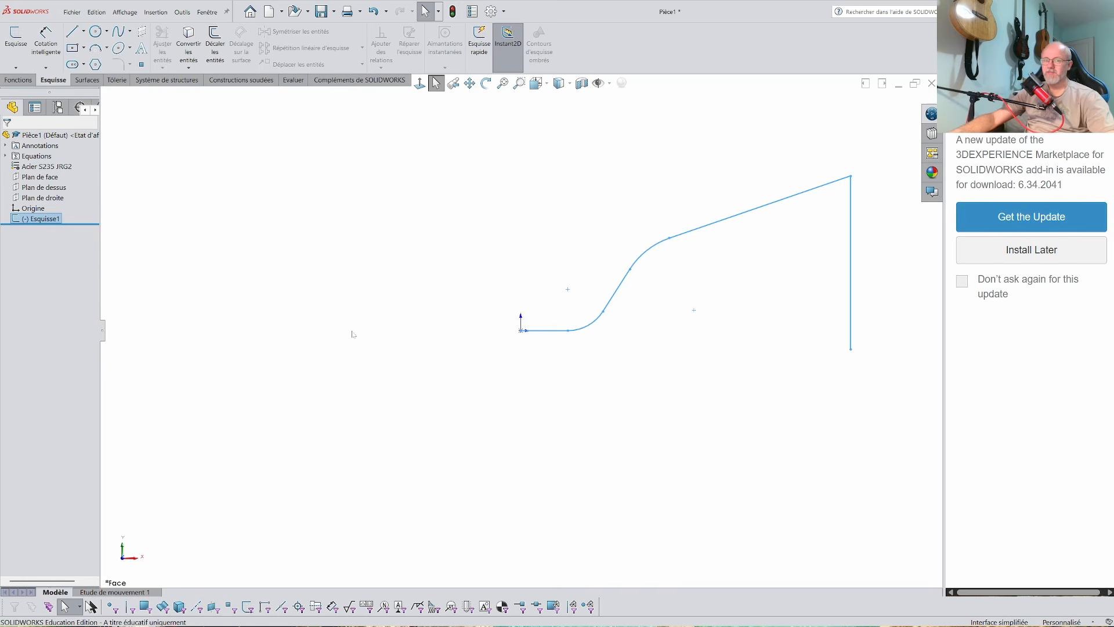
Step: Reopen the profile sketch, dimension the long upper slanted line at 5000 mm and exit the sketch
right_click(48, 224)
left_click(70, 194)
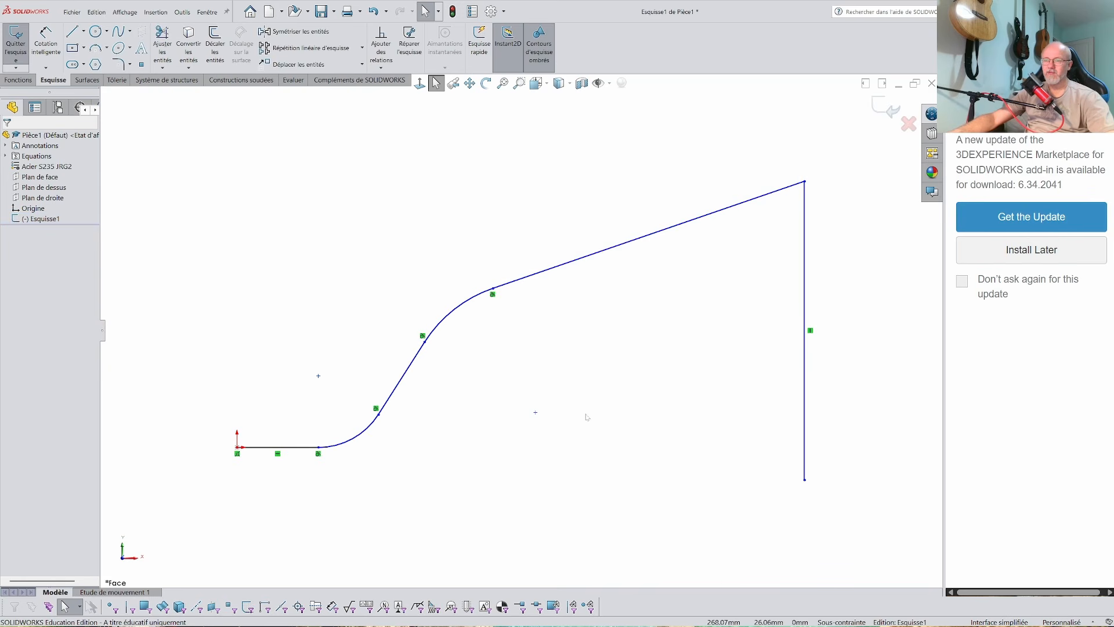
key("d")
left_click(596, 253)
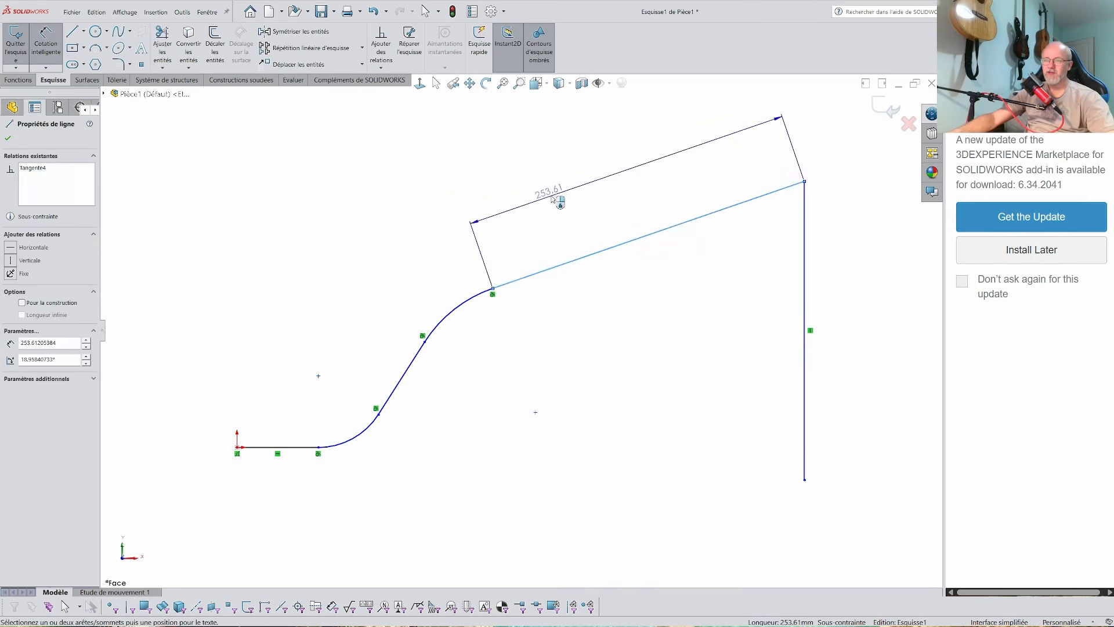
left_click(595, 227)
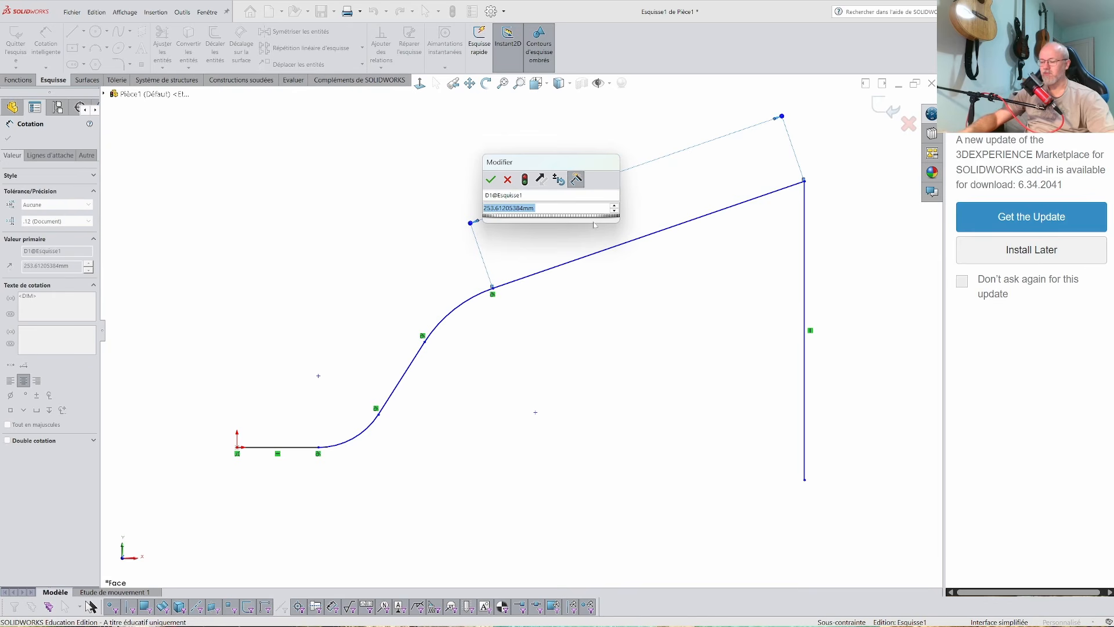
type("5000")
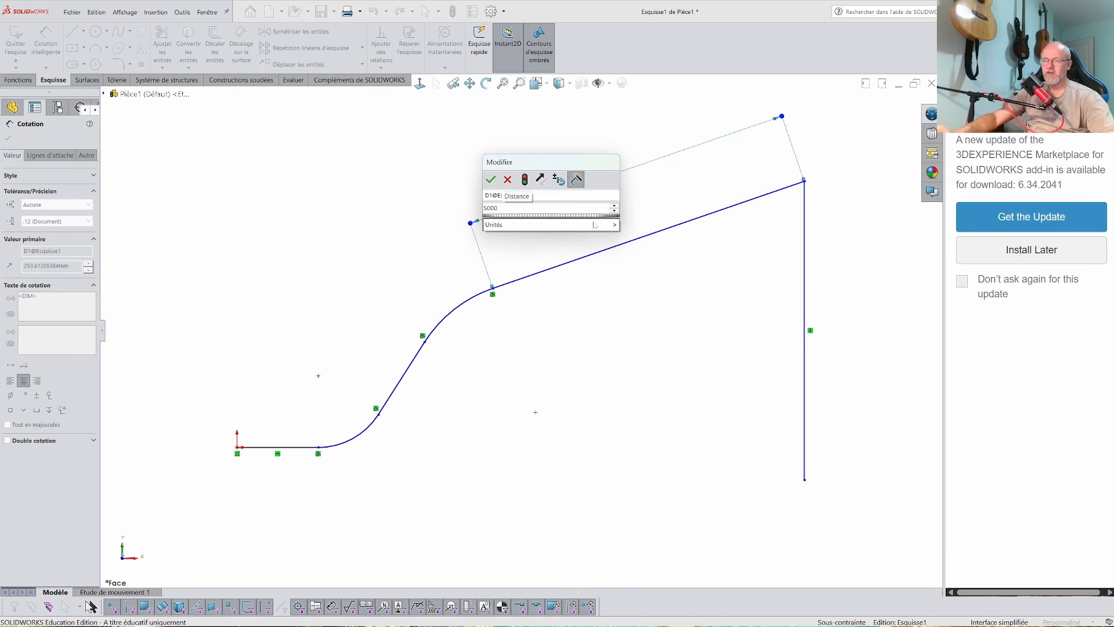
key("Return")
left_click(886, 112)
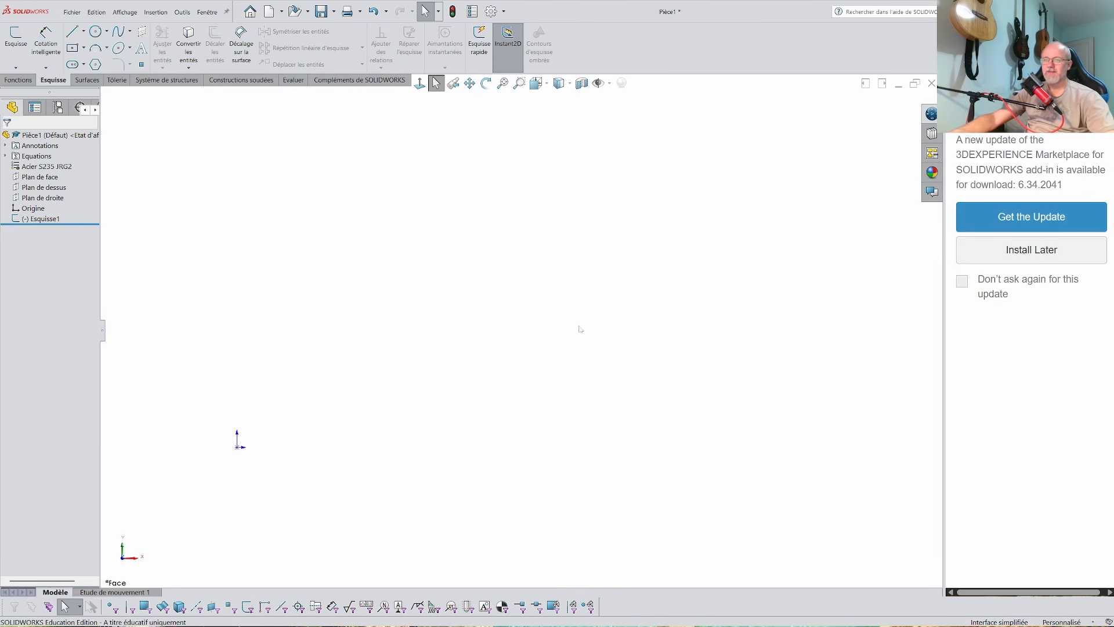
Step: Turn on the display of sketches in the graphics area
scroll(455, 331, "up", 2)
mouse_move(454, 332)
middle_mouse_down()
mouse_move(440, 329)
mouse_move(454, 328)
middle_mouse_up()
scroll(539, 325, "down", 1)
left_click(609, 83)
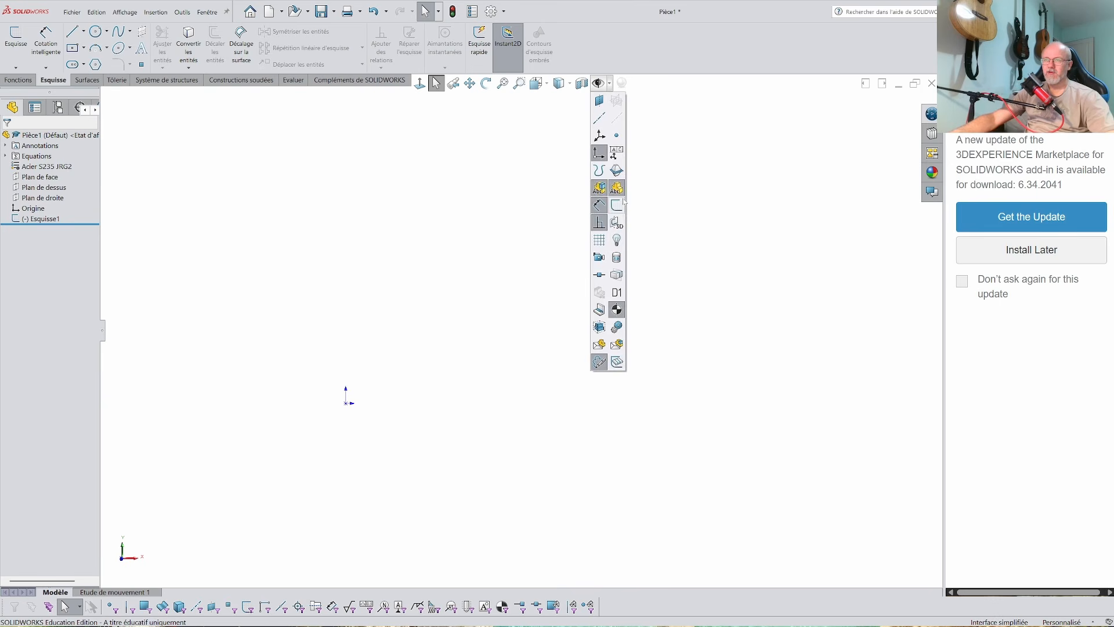
left_click(619, 202)
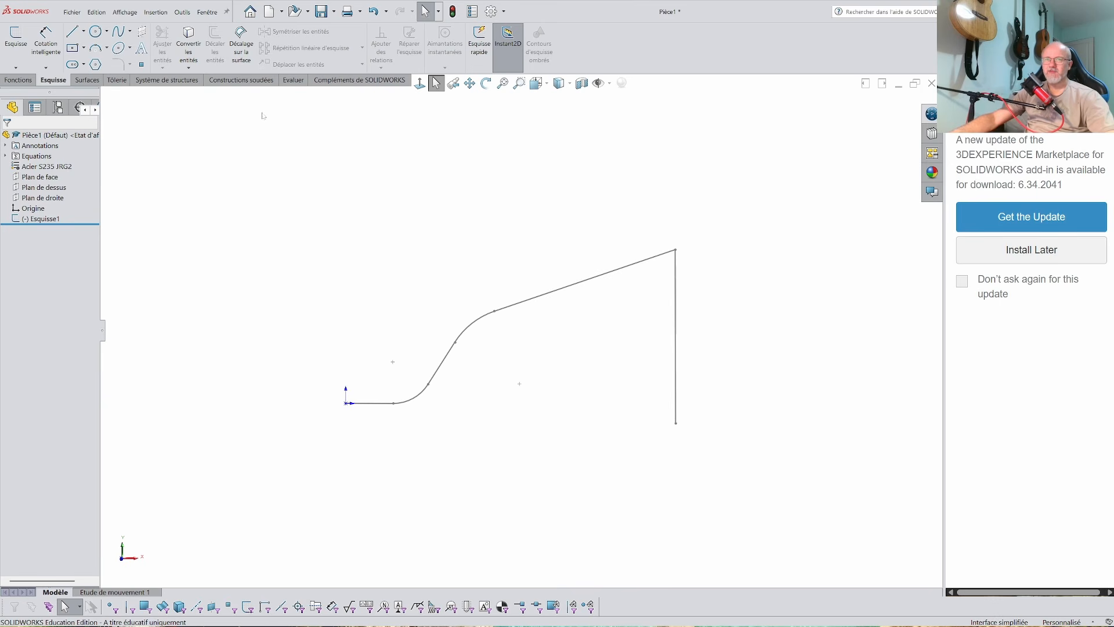
Step: Open the structural member settings to check the standard, type and size choices, and cancel the command
left_click(241, 80)
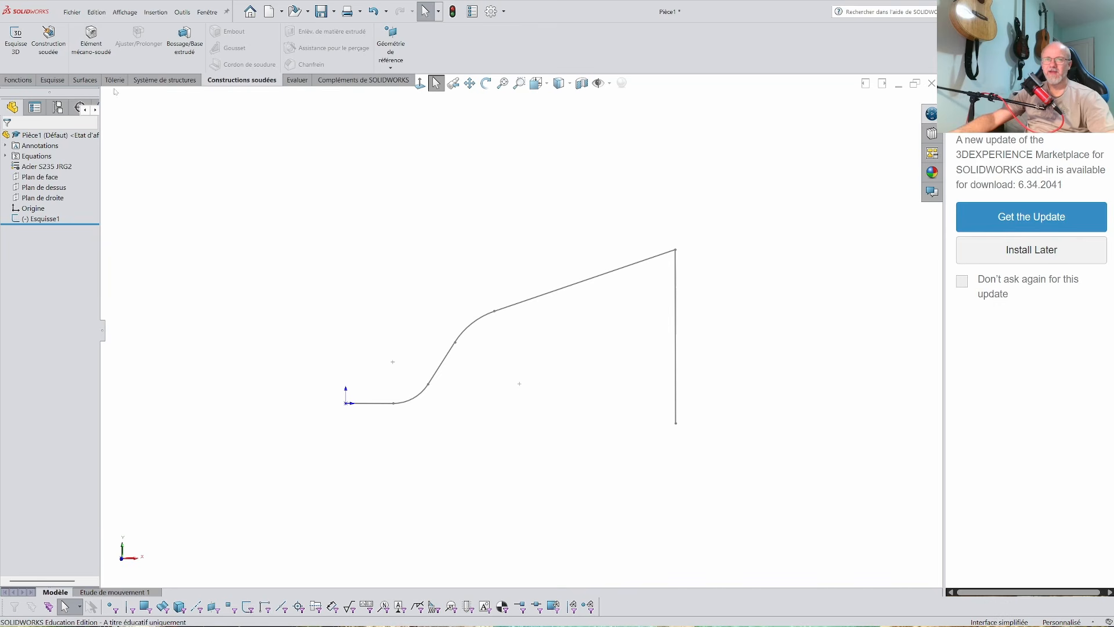
left_click(92, 44)
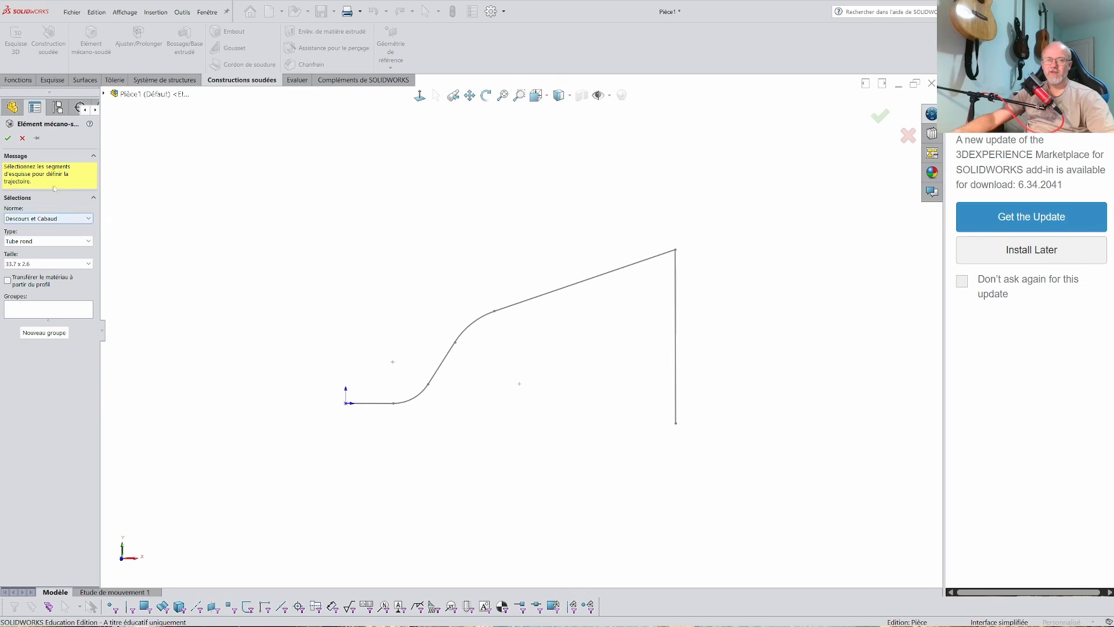
left_click(22, 138)
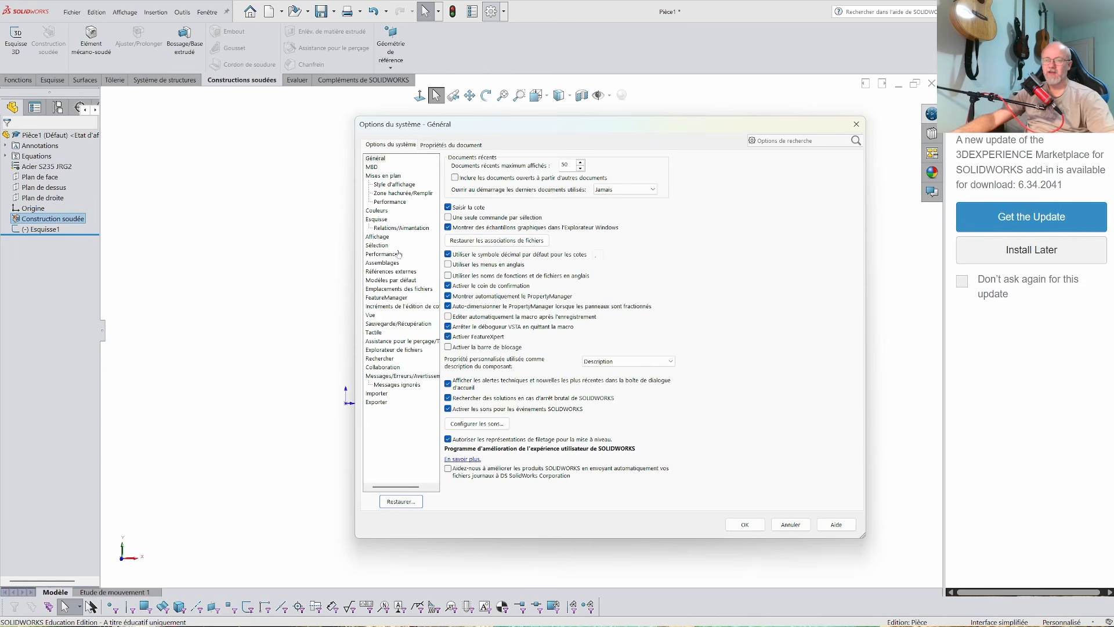
Step: Check the folder path set for the weldment profiles in the system's file locations, and cancel the options
left_click(395, 289)
left_click(472, 169)
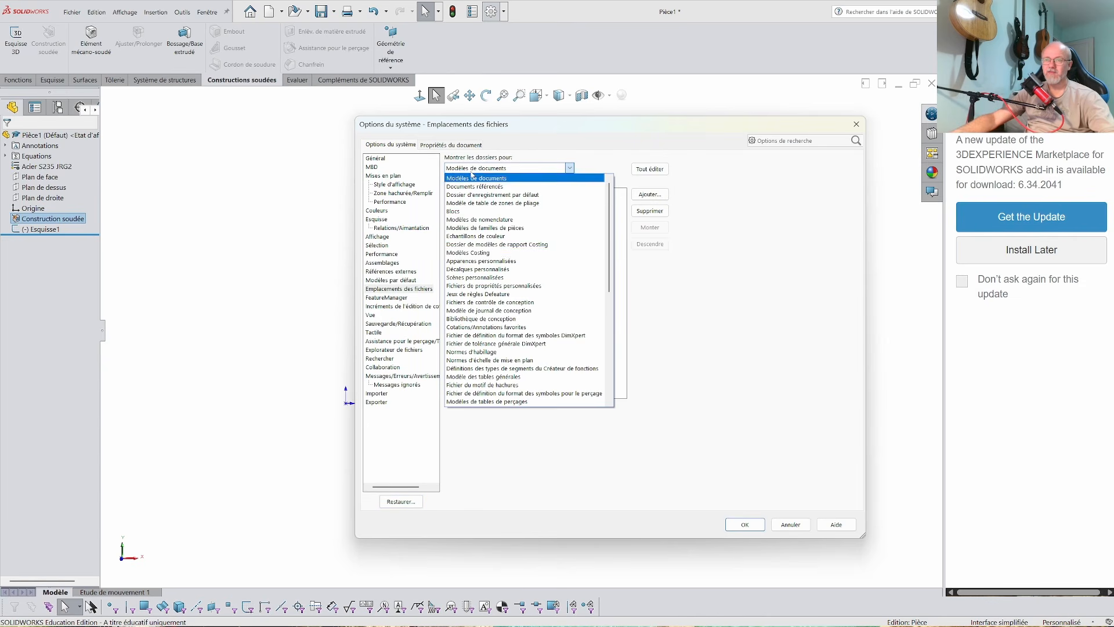
scroll(541, 312, "down", 7)
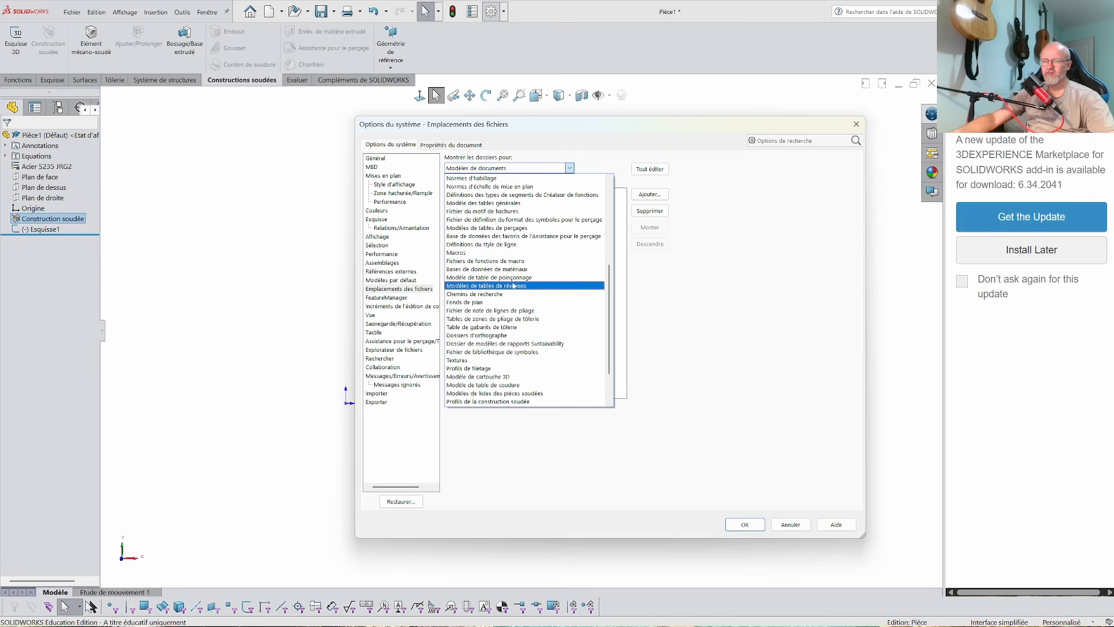
left_click_drag(609, 312, 611, 342)
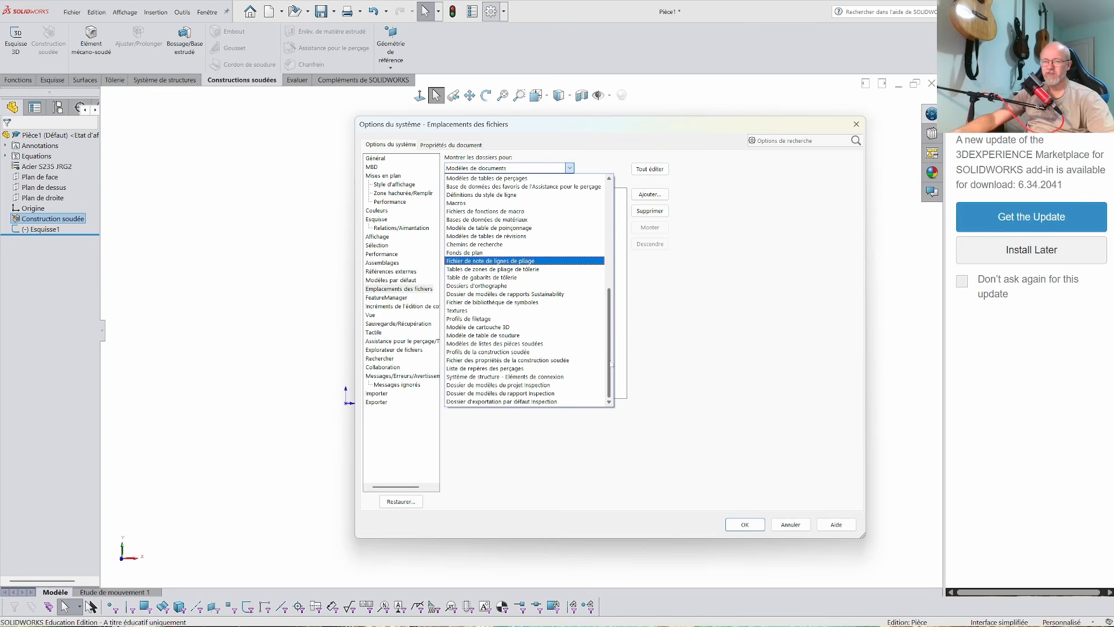
left_click(488, 352)
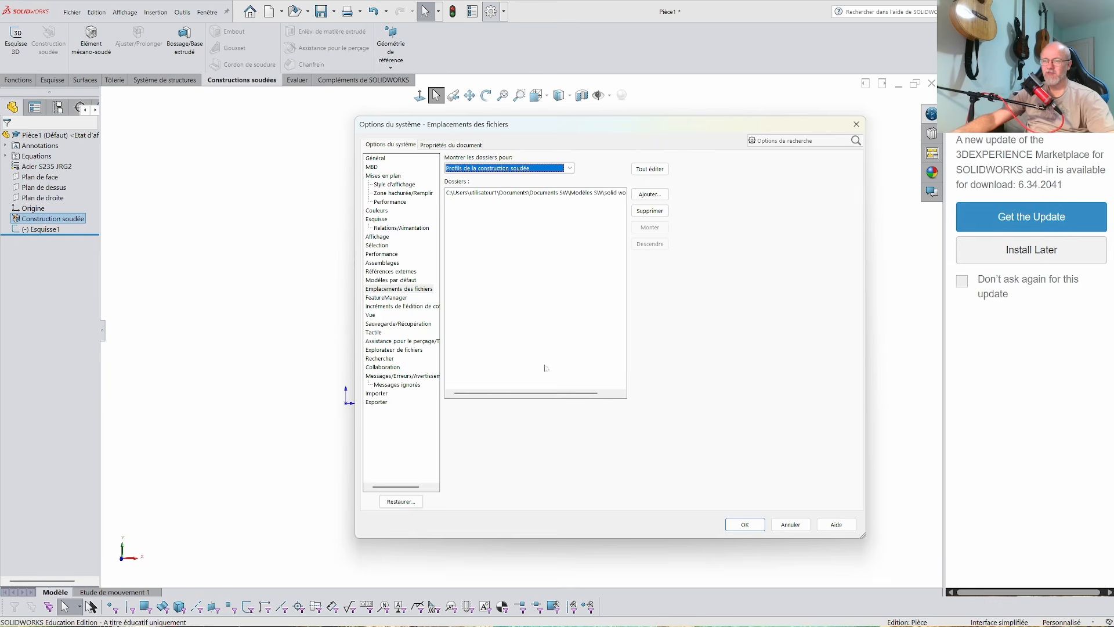
left_click_drag(530, 394, 552, 394)
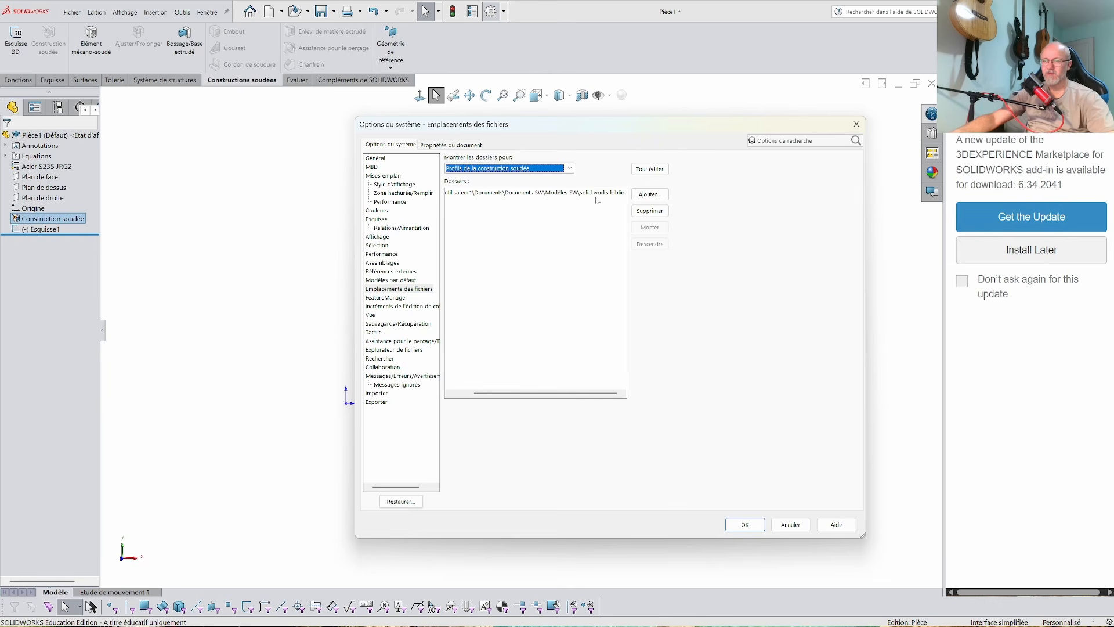
left_click_drag(560, 392, 539, 393)
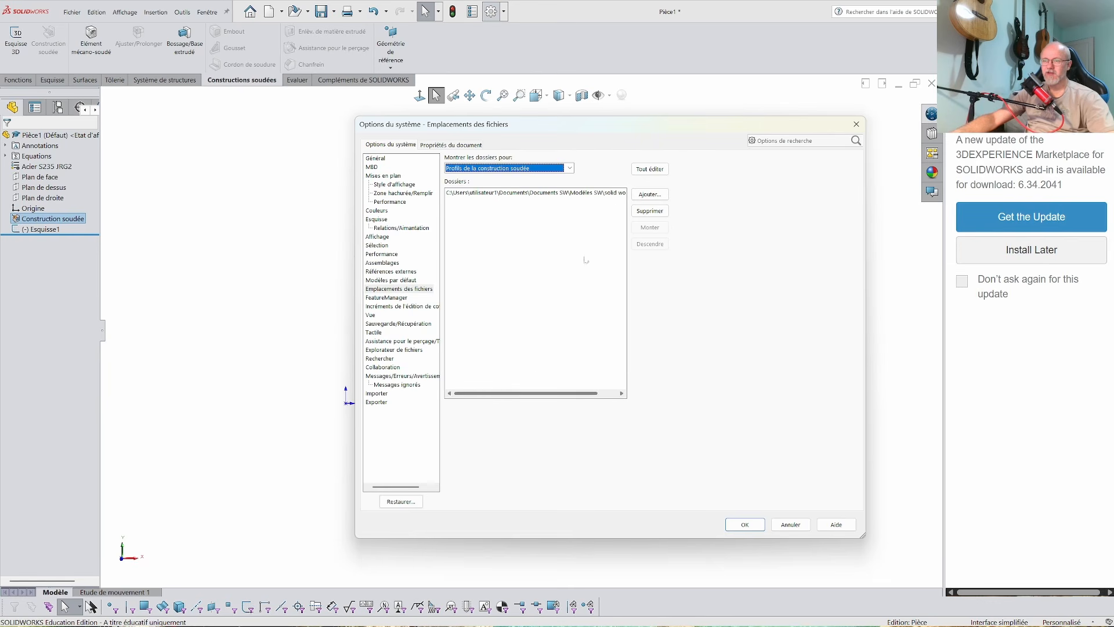
left_click(792, 524)
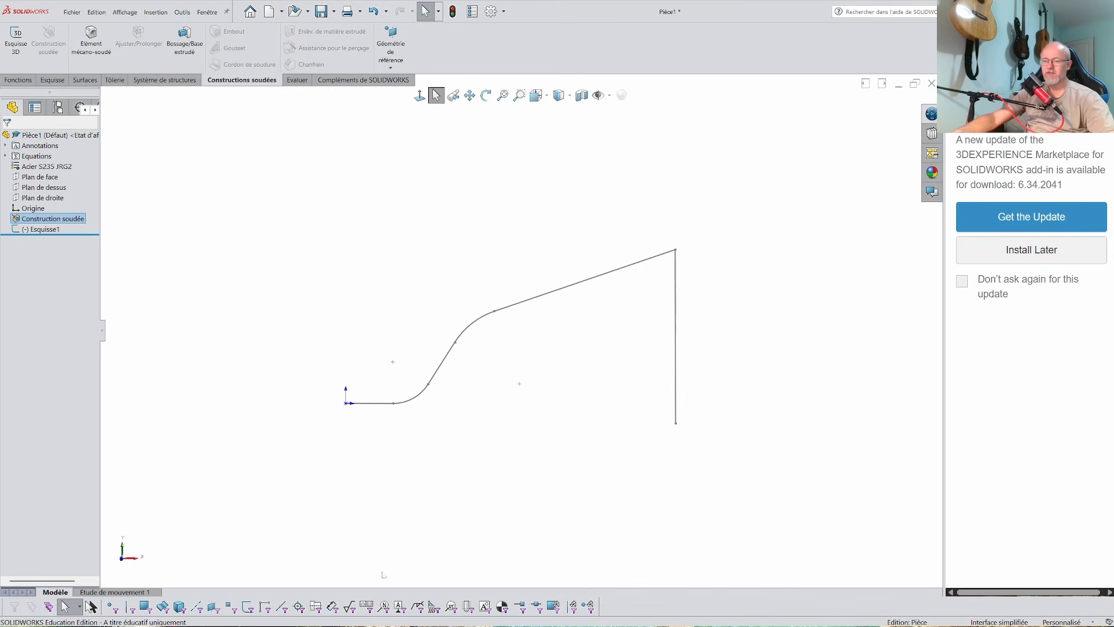
Step: In File Explorer, browse through Documents SW, Modèles SW and solid works biblio to the Descours et Cabaud folder
key("super+e")
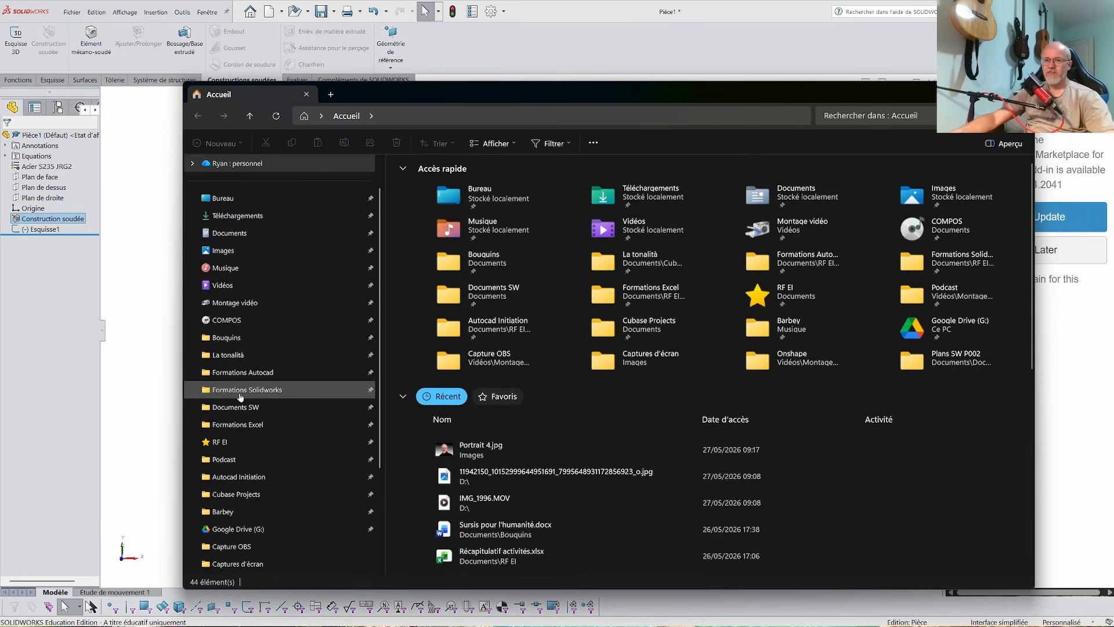
left_click(243, 389)
left_click(232, 407)
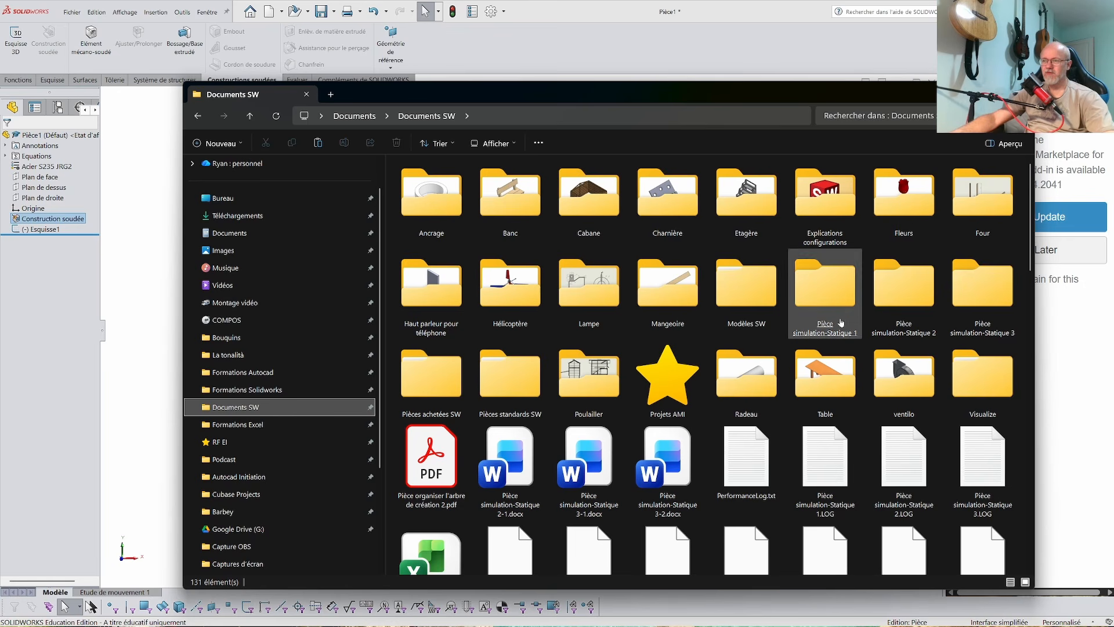
double_click(717, 309)
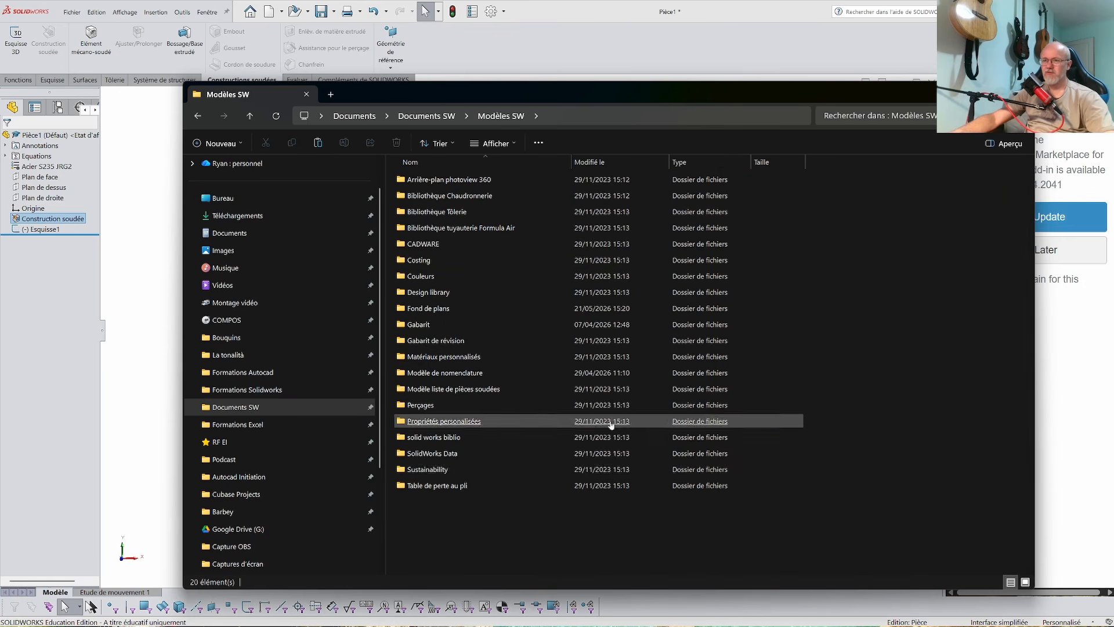
double_click(437, 439)
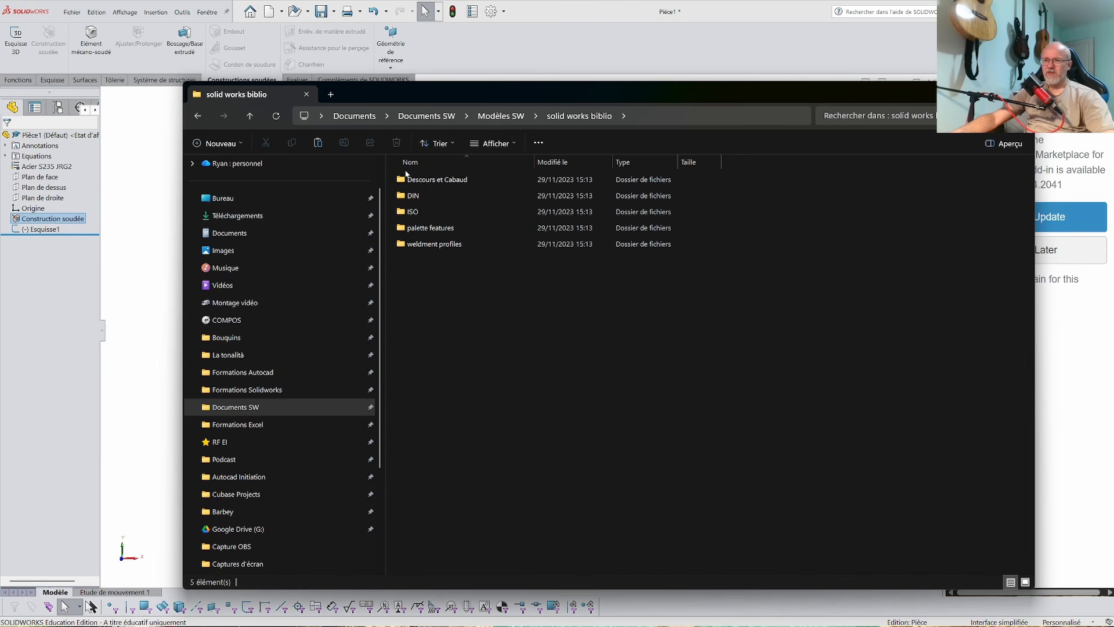
double_click(440, 181)
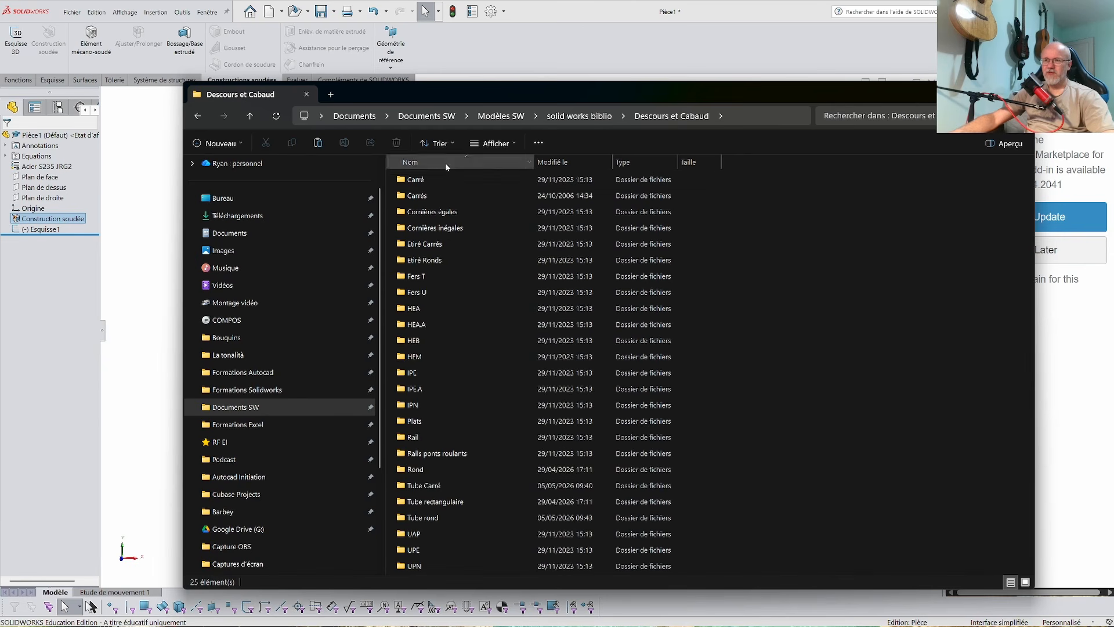
Step: Examine the profile files in the HEB and IPN folders, and return to SOLIDWORKS
double_click(414, 341)
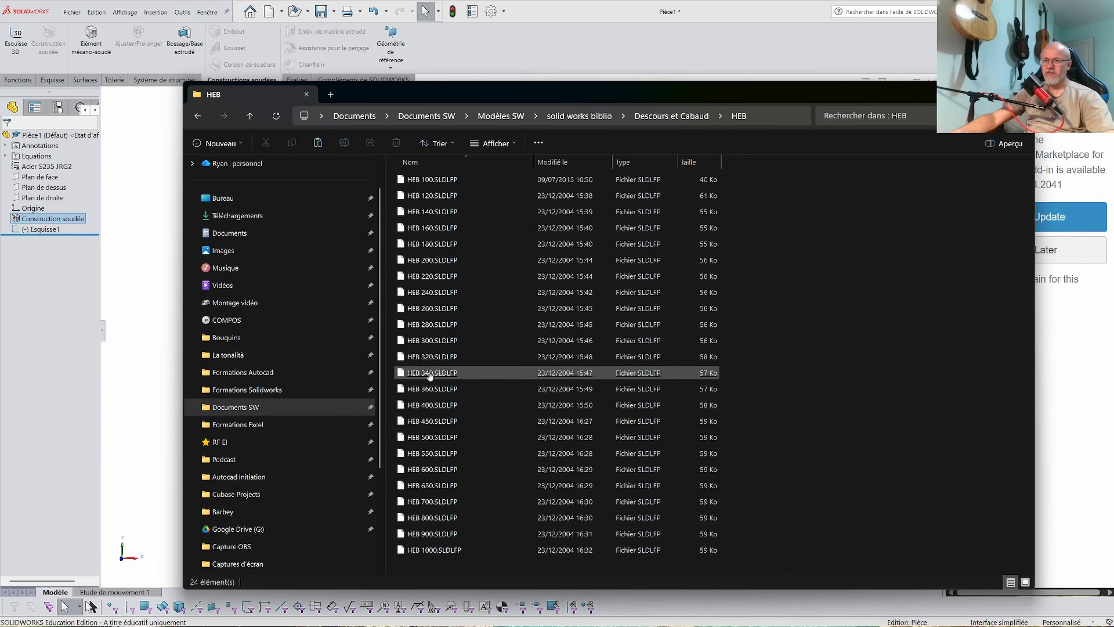
left_click(464, 283)
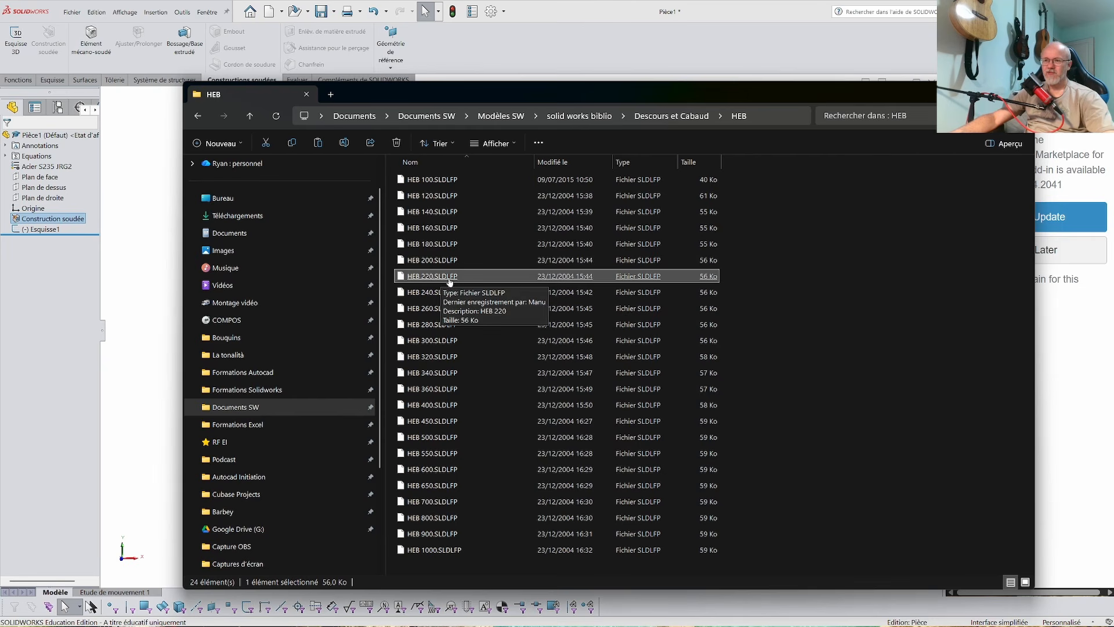
left_click(197, 116)
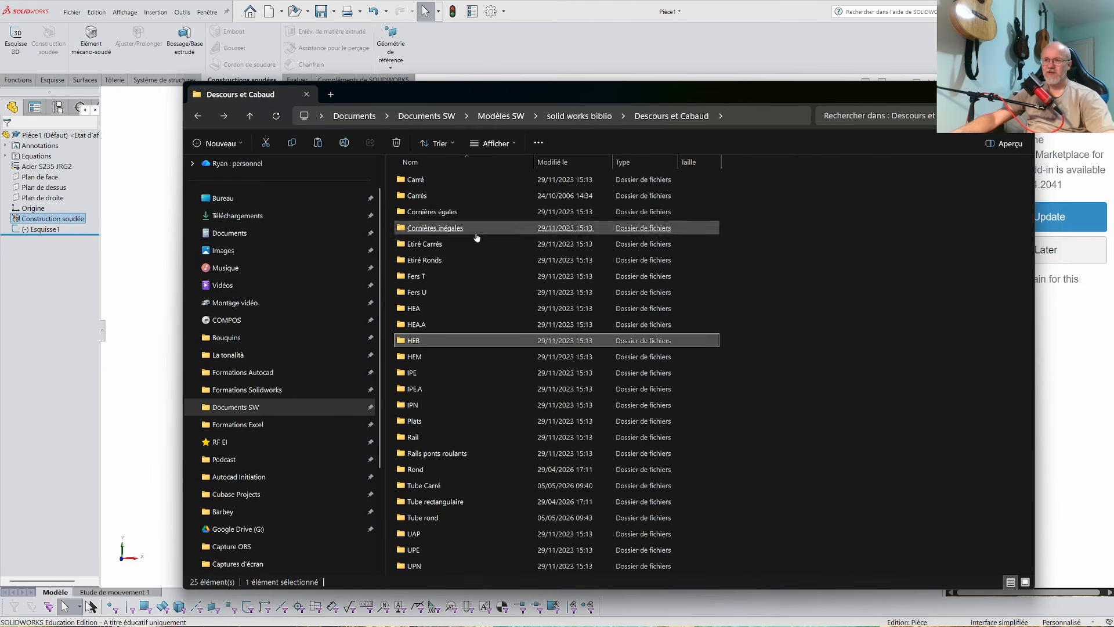
left_click(428, 404)
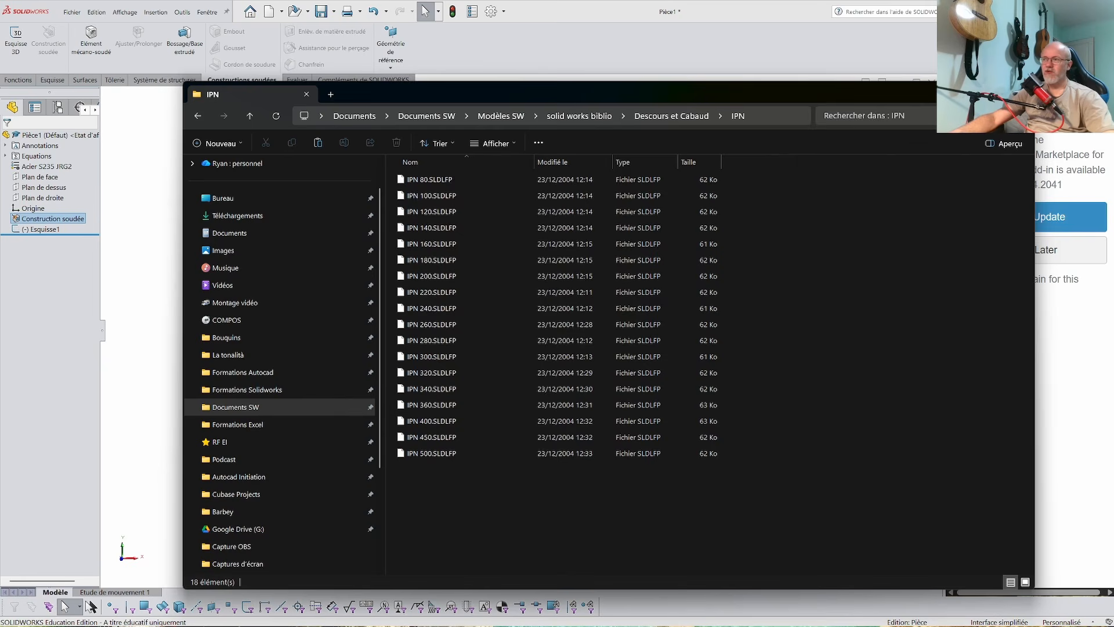
left_click(968, 94)
left_click(662, 209)
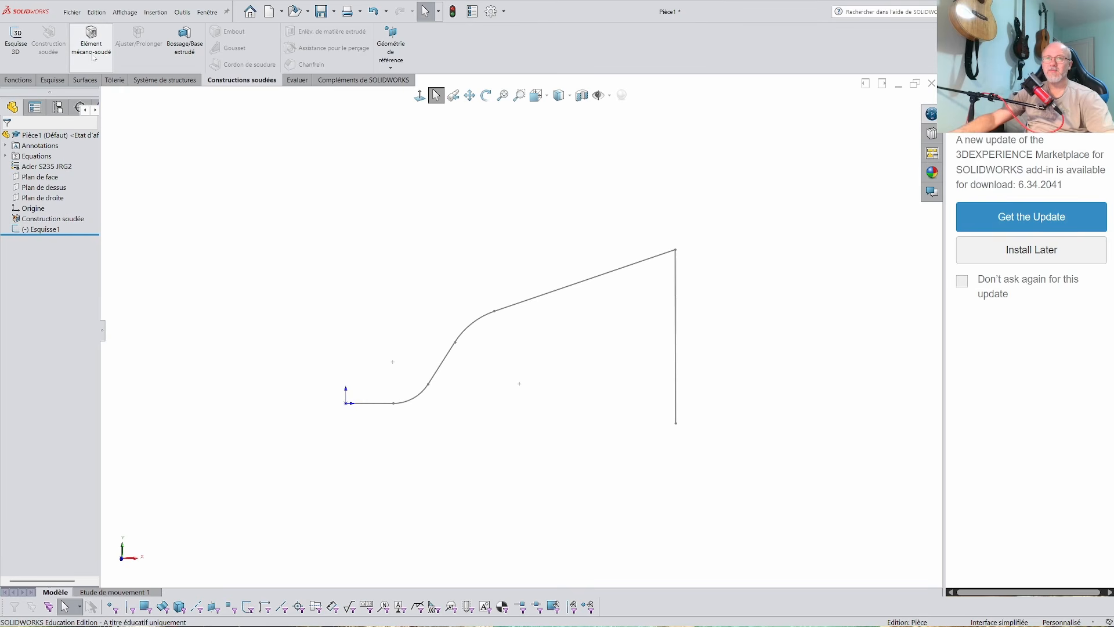
right_click(58, 219)
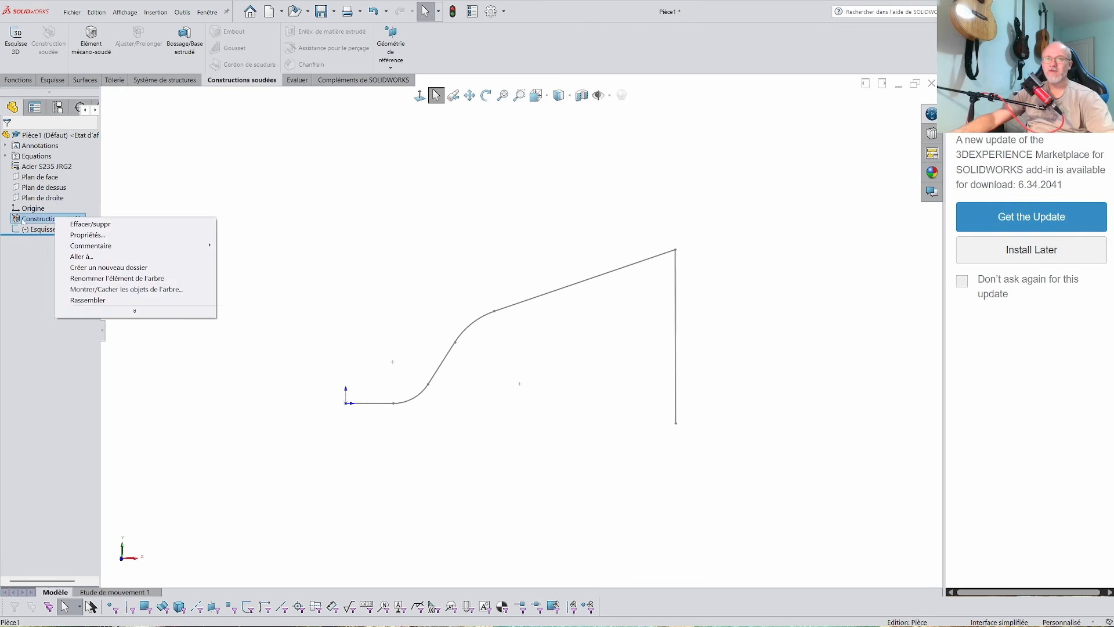
left_click(101, 182)
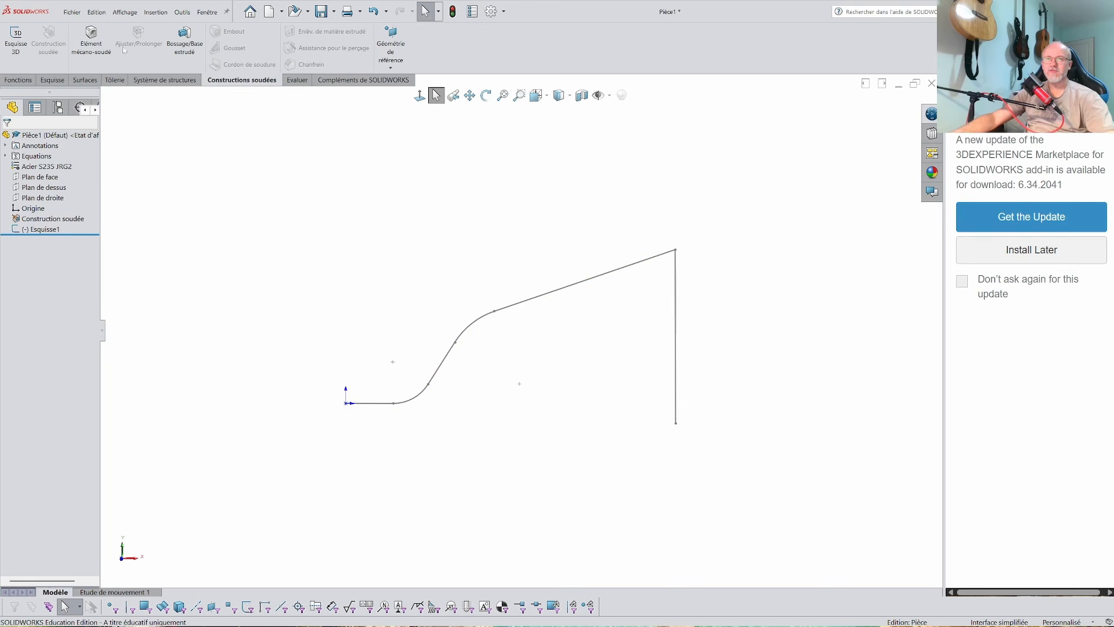
Step: Start a structural member and check the profile types offered by the weldment profiles and iso standards
left_click(92, 40)
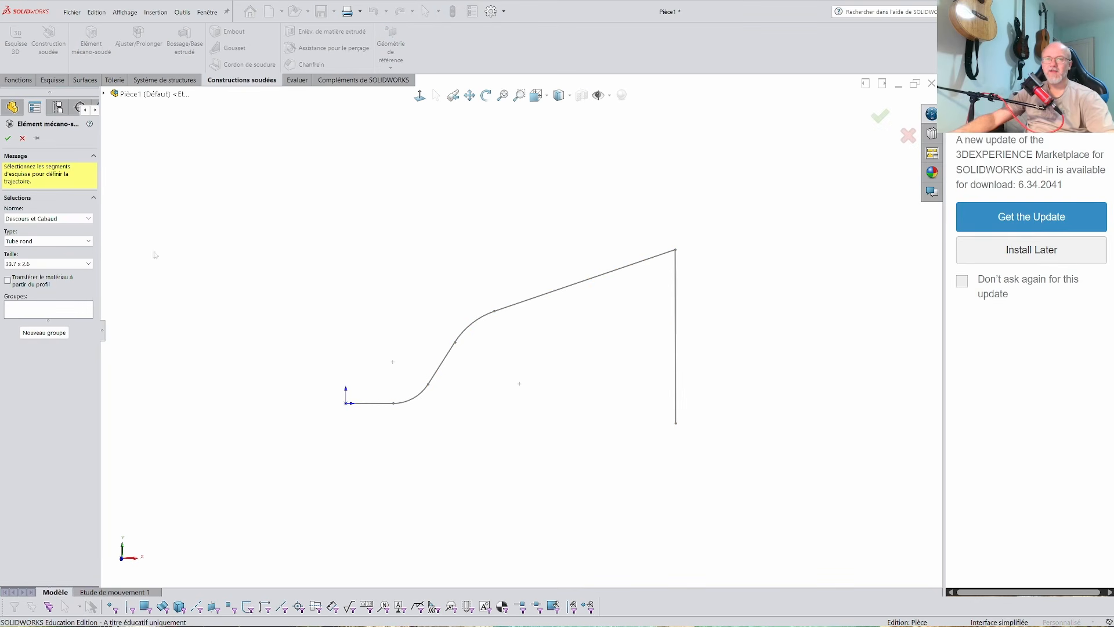
left_click(53, 219)
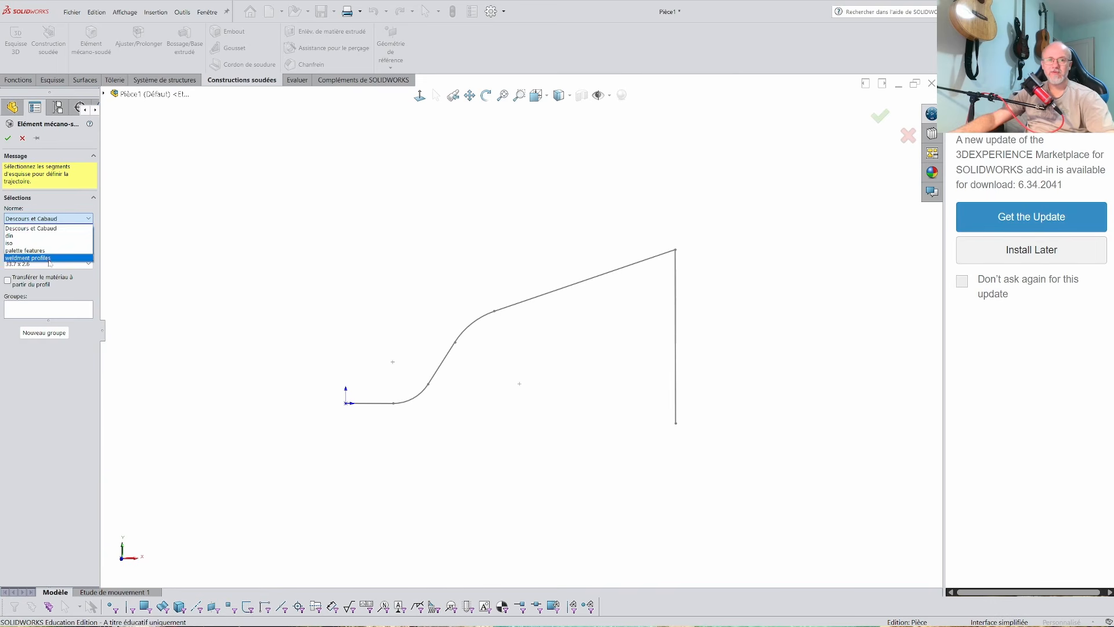
left_click(28, 257)
left_click(47, 218)
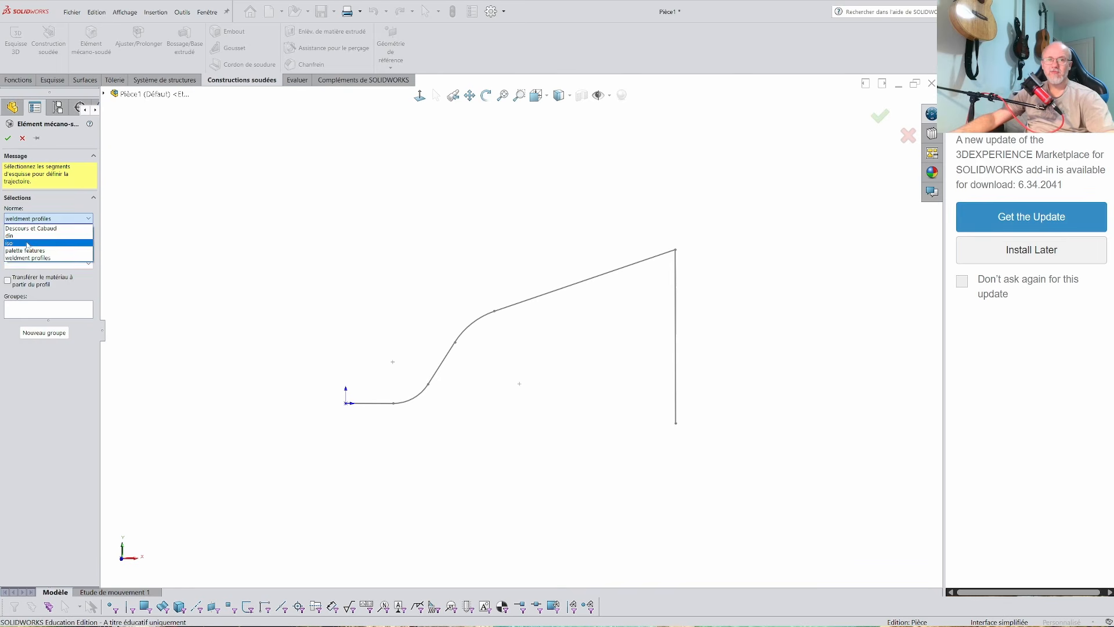
left_click(47, 234)
left_click(45, 241)
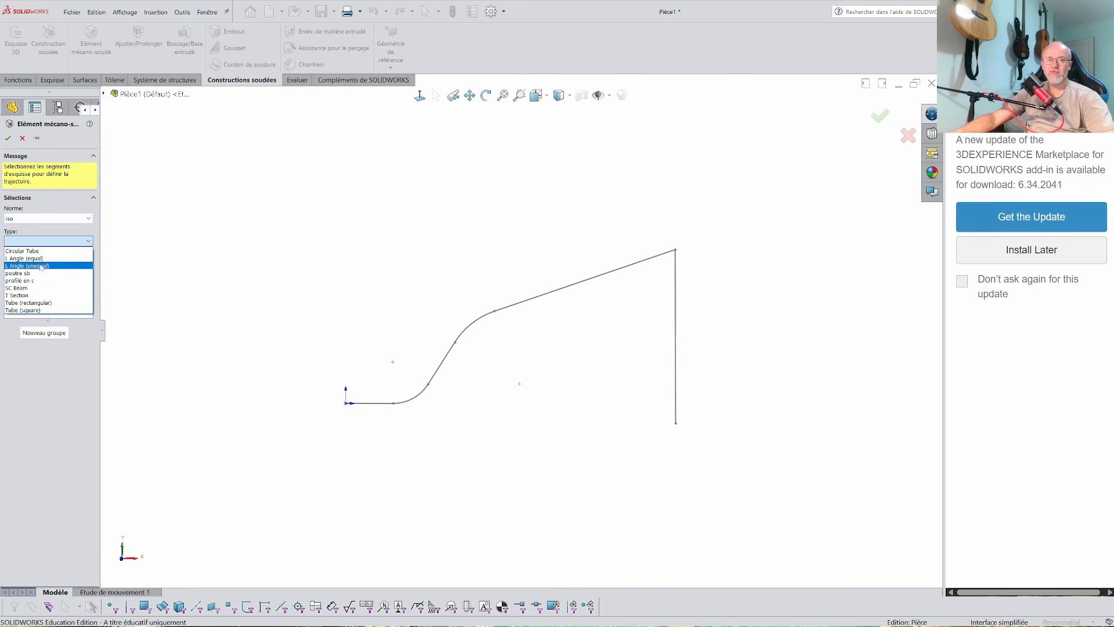
left_click(41, 218)
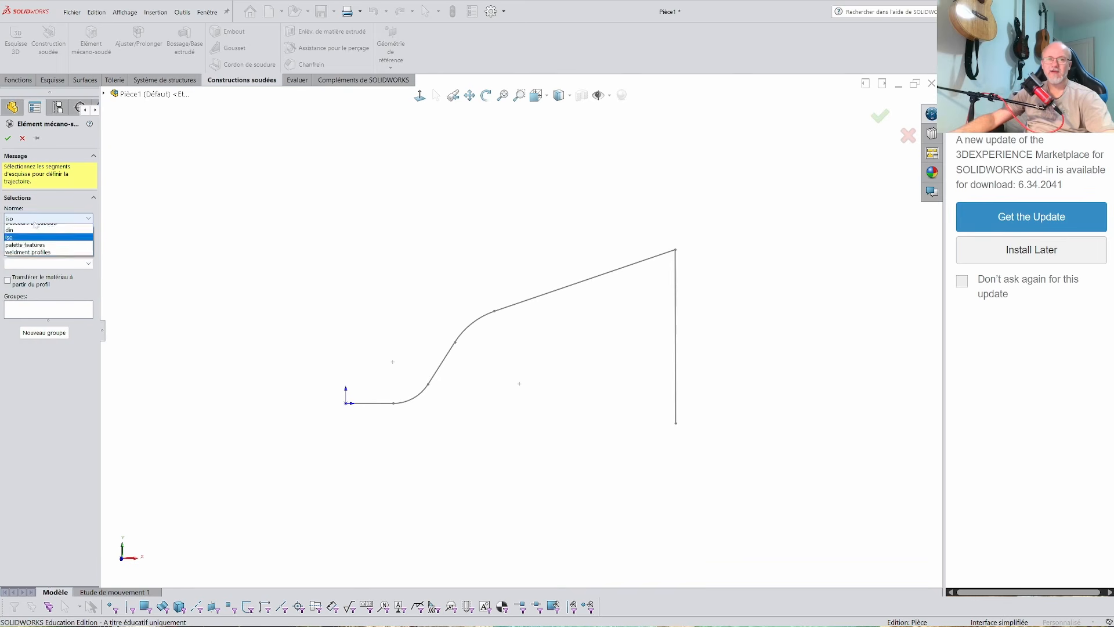
Step: Set the structural member's standard to Descours et Cabaud, its type to ipn and its size to IPN 240
left_click(34, 229)
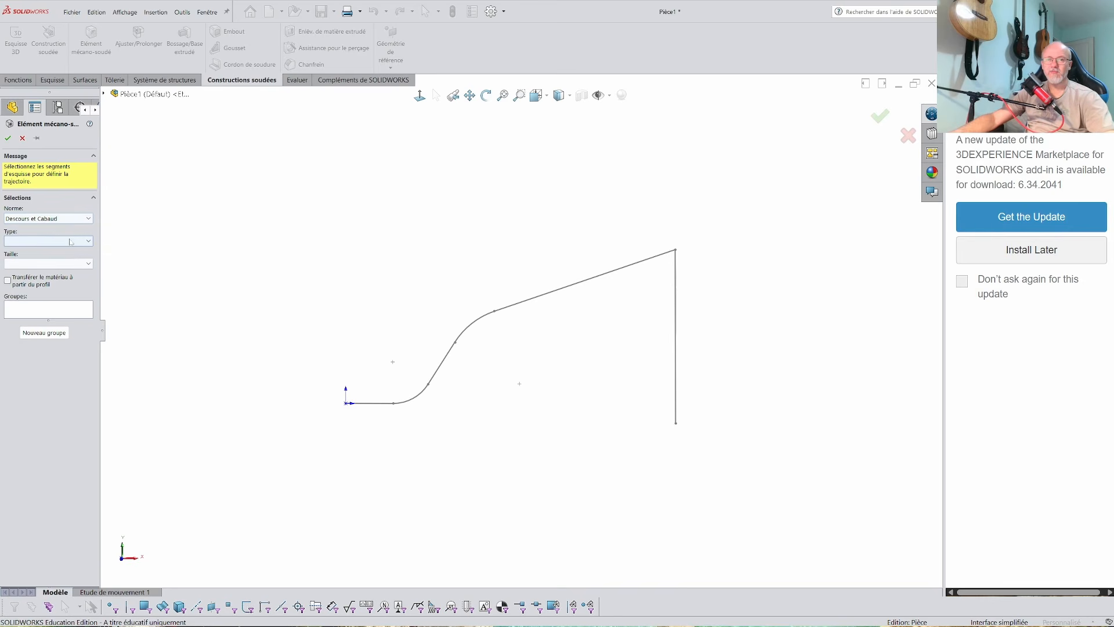
left_click(27, 243)
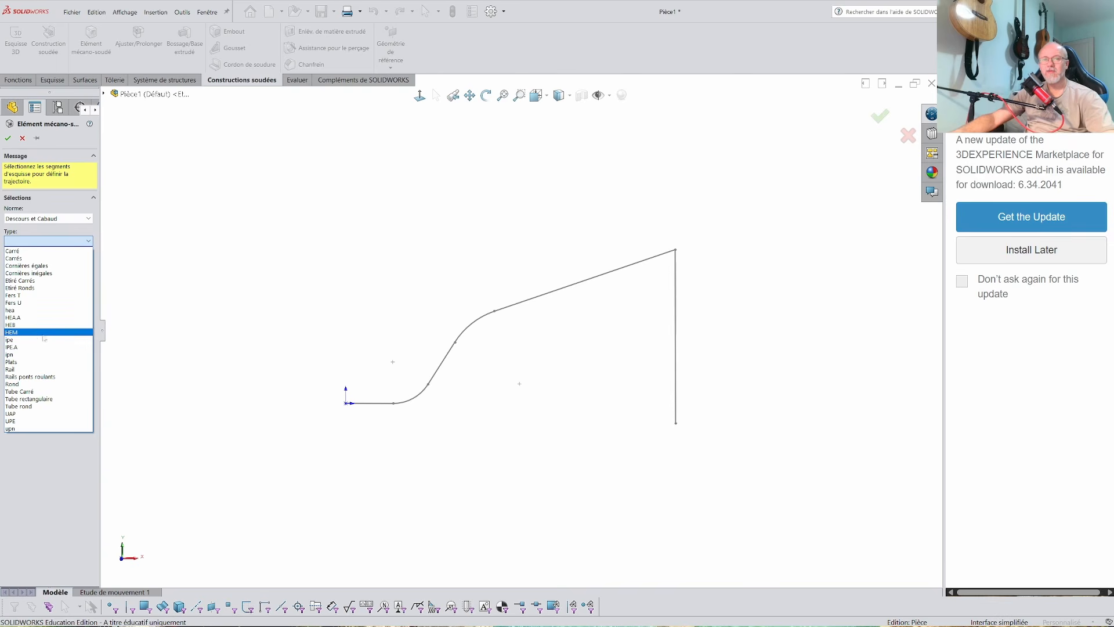
left_click(27, 356)
left_click(37, 263)
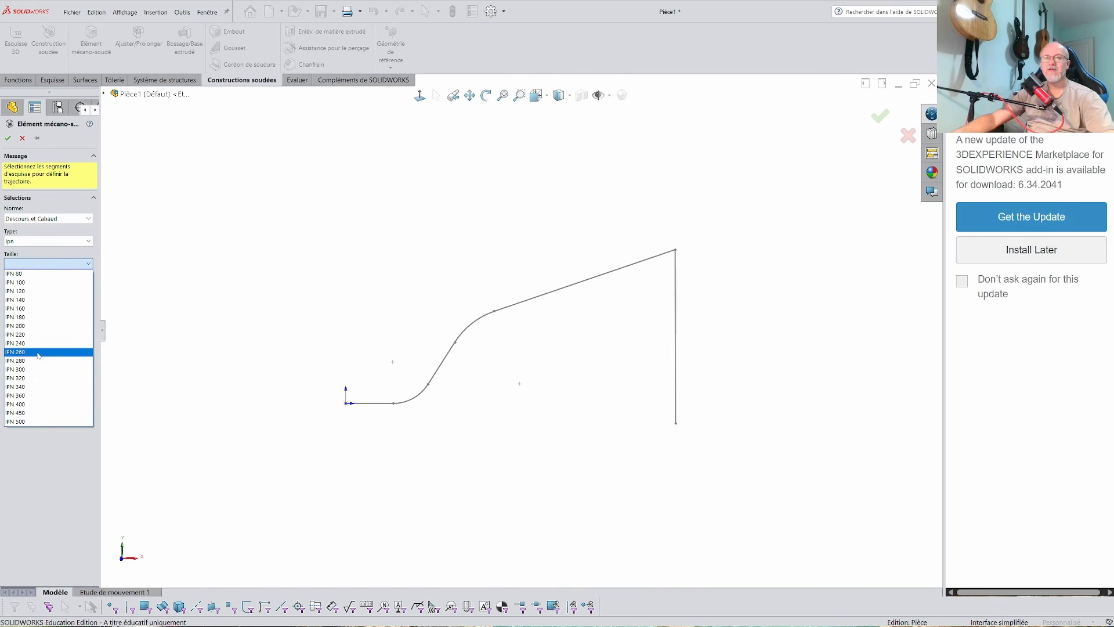
left_click(32, 343)
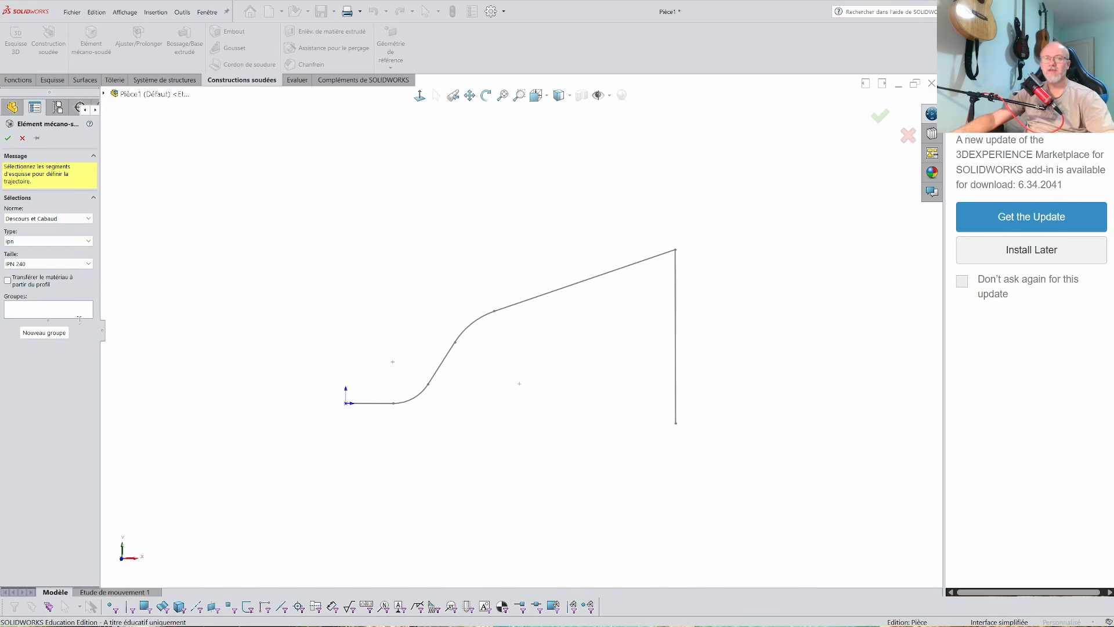
Step: Create the IPN 240 member along the short horizontal line, the lower arc and the inclined line of the sketch
scroll(446, 410, "down", 3)
left_click(328, 388)
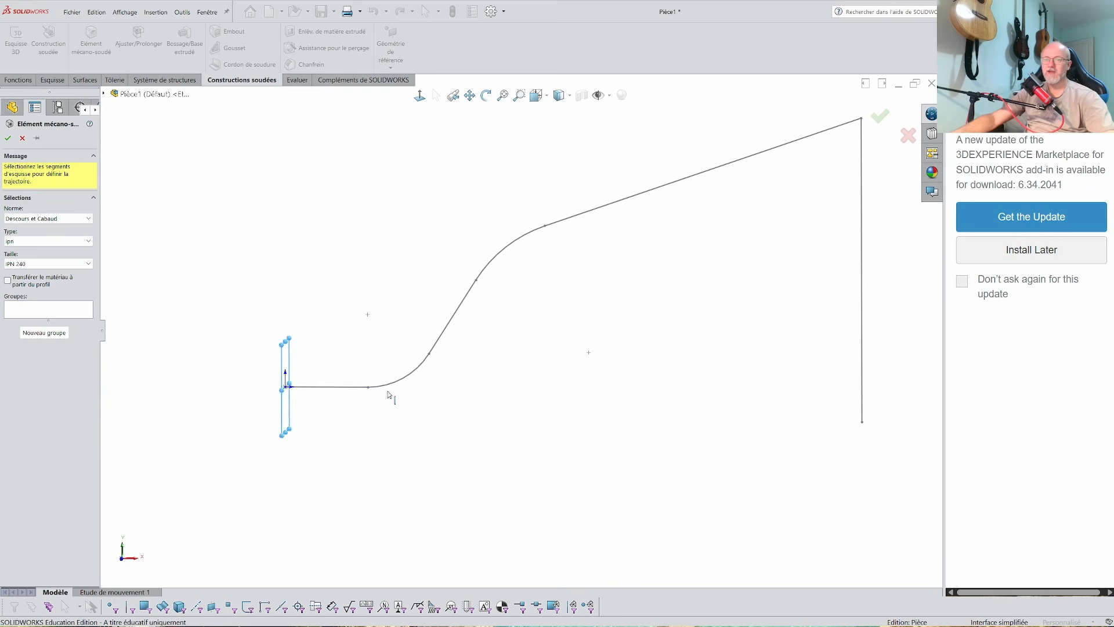
left_click(409, 378)
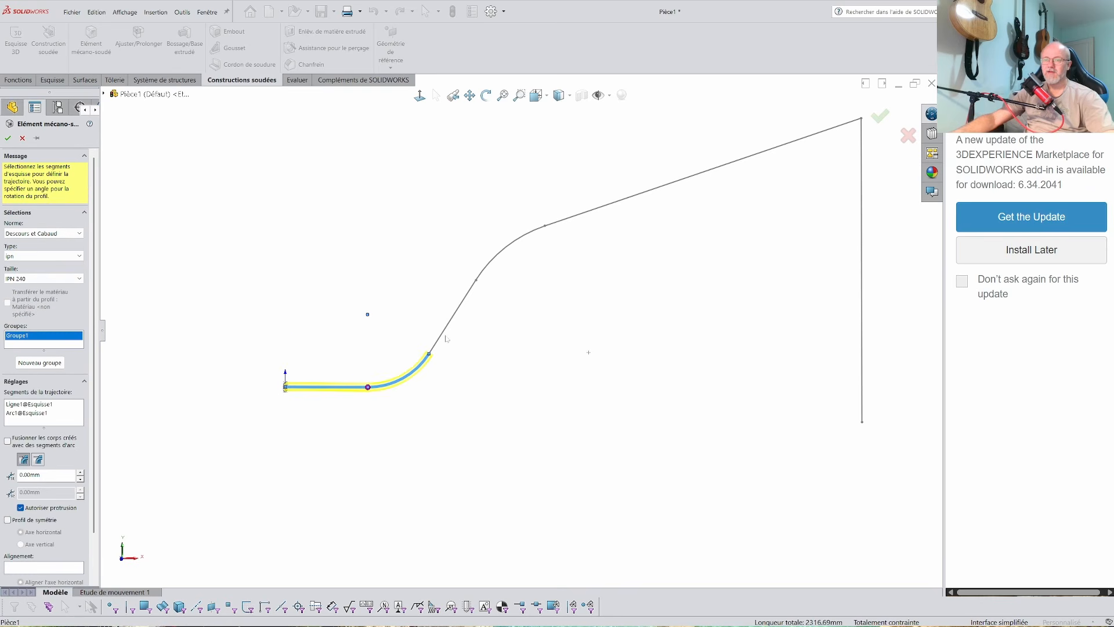
left_click(447, 329)
right_click(507, 251)
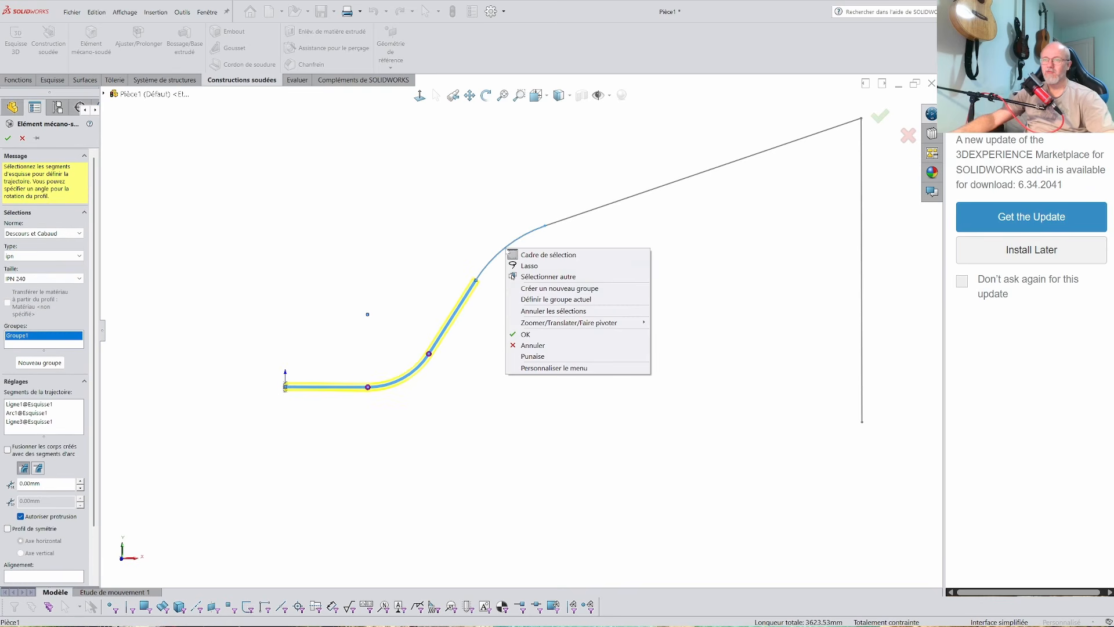
left_click(526, 335)
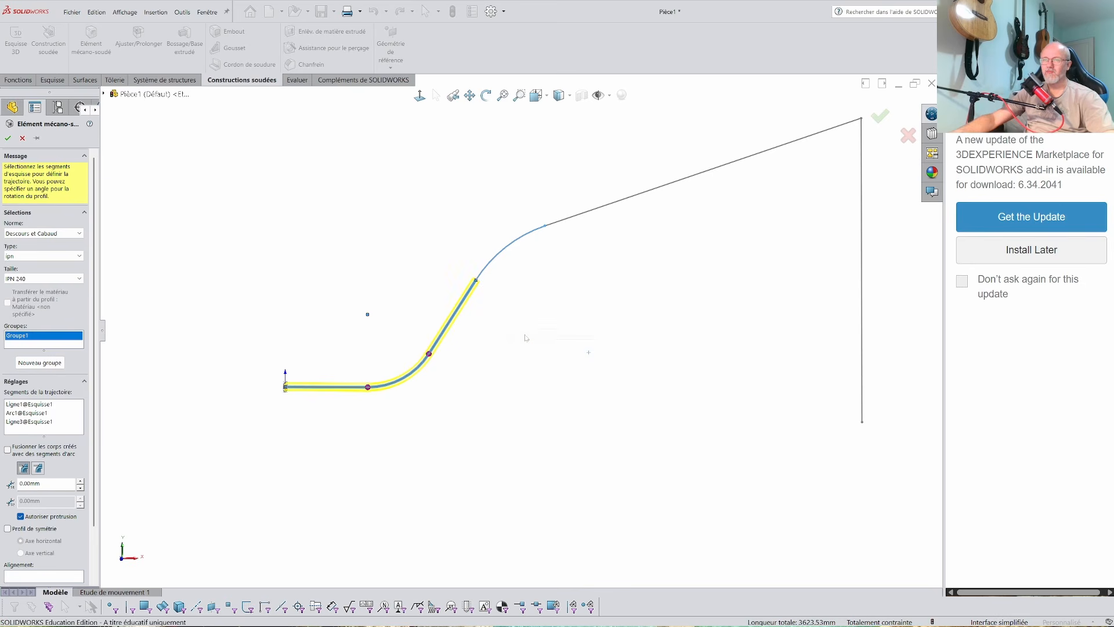
middle_click_drag(515, 248, 529, 291)
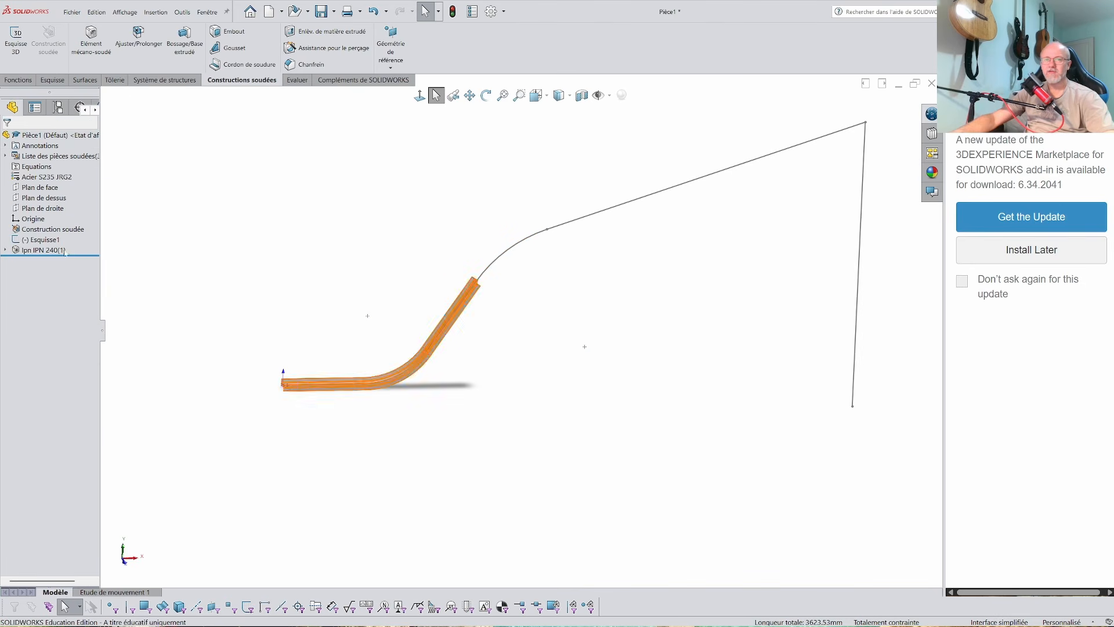
Step: Examine the IPN 240 beam's upper end and its segment joints from several angles
right_click(47, 250)
left_click(274, 249)
middle_click_drag(441, 296, 468, 328)
scroll(471, 303, "down", 5)
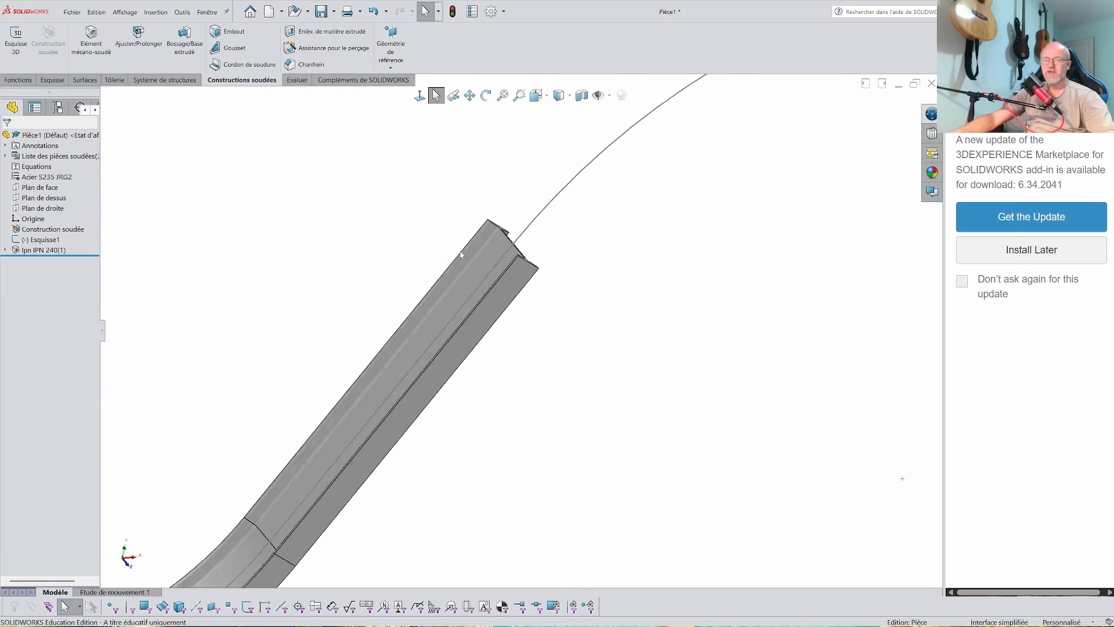
mouse_move(460, 254)
middle_mouse_down()
mouse_move(410, 316)
mouse_move(398, 361)
mouse_move(406, 388)
mouse_move(412, 268)
mouse_move(443, 245)
middle_mouse_up()
scroll(413, 296, "up", 6)
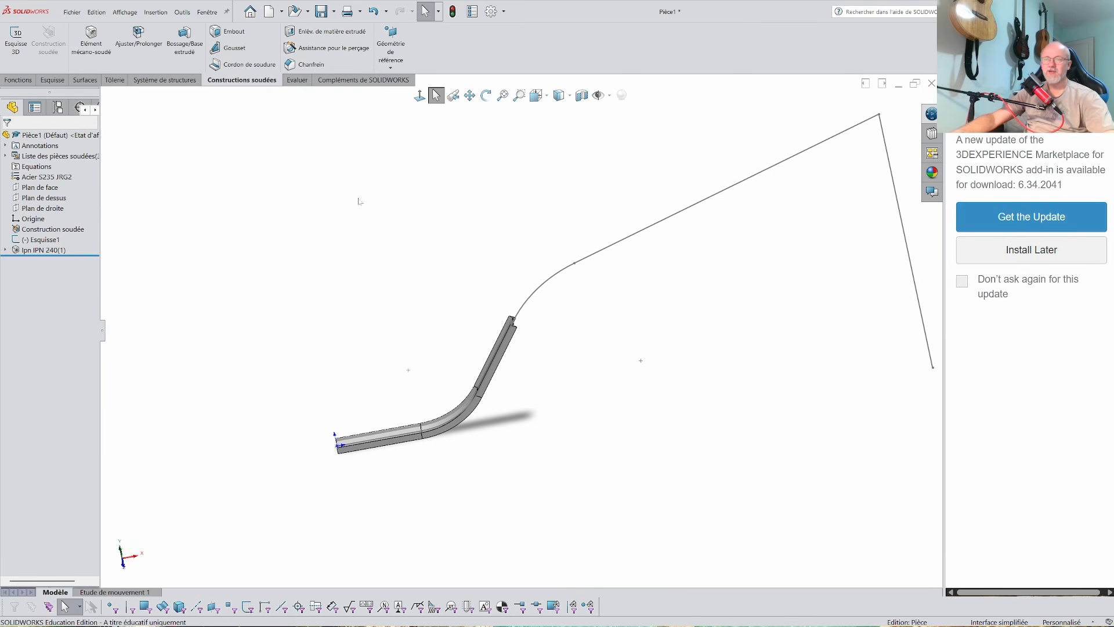
middle_click_drag(589, 173, 499, 222, "ctrl")
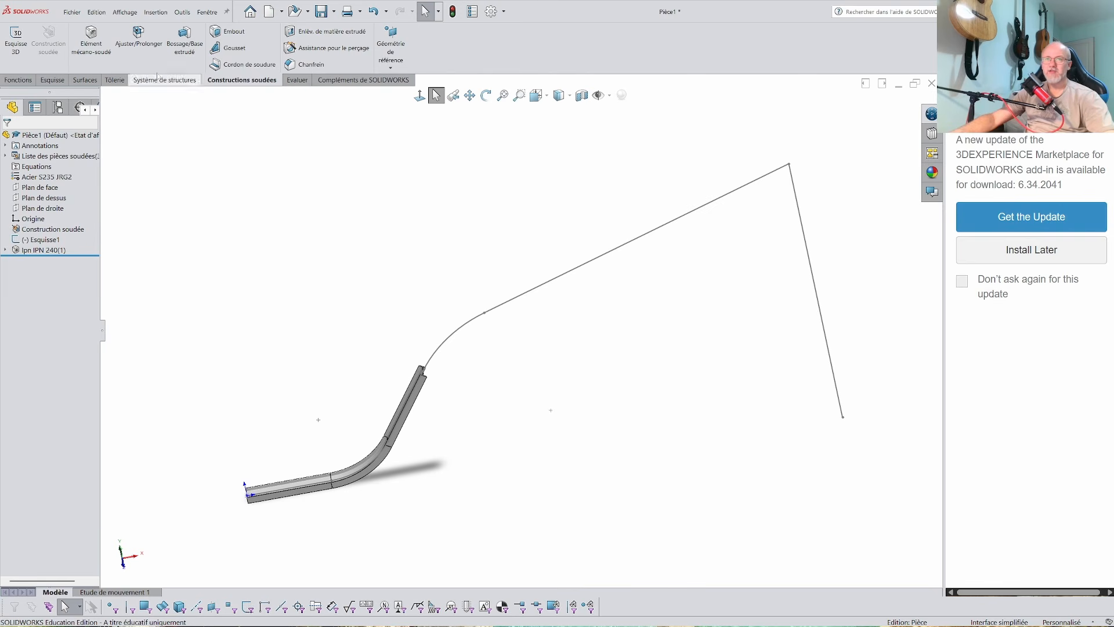
Step: Start another structural member with the Descours et Cabaud standard, type Tube Carré and size 300 x 300 x 12
left_click(91, 37)
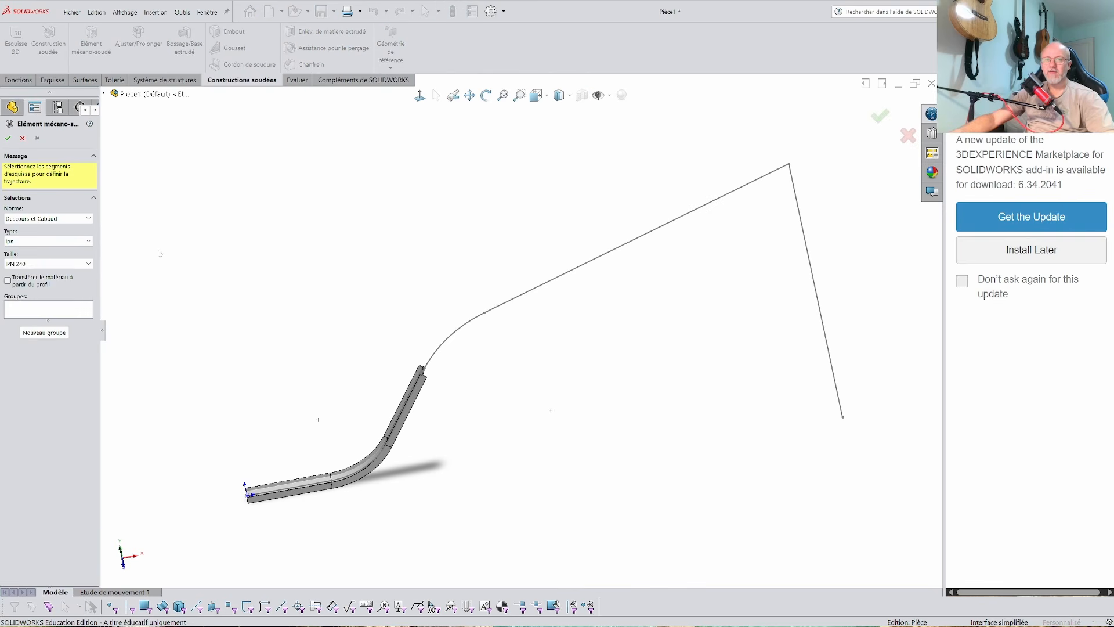
left_click(64, 240)
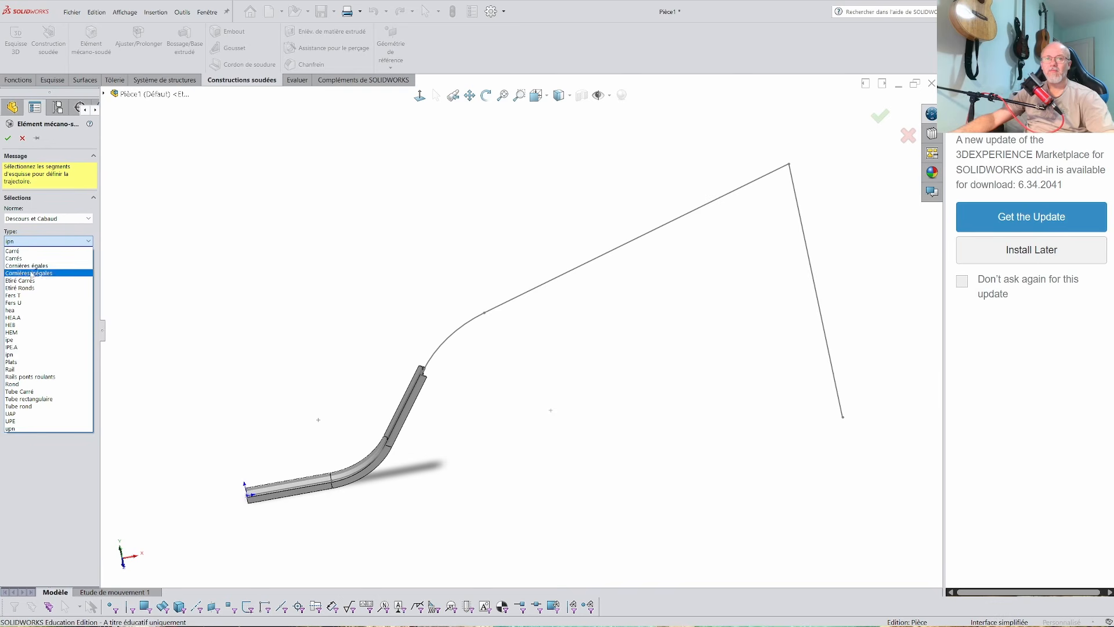
left_click(42, 391)
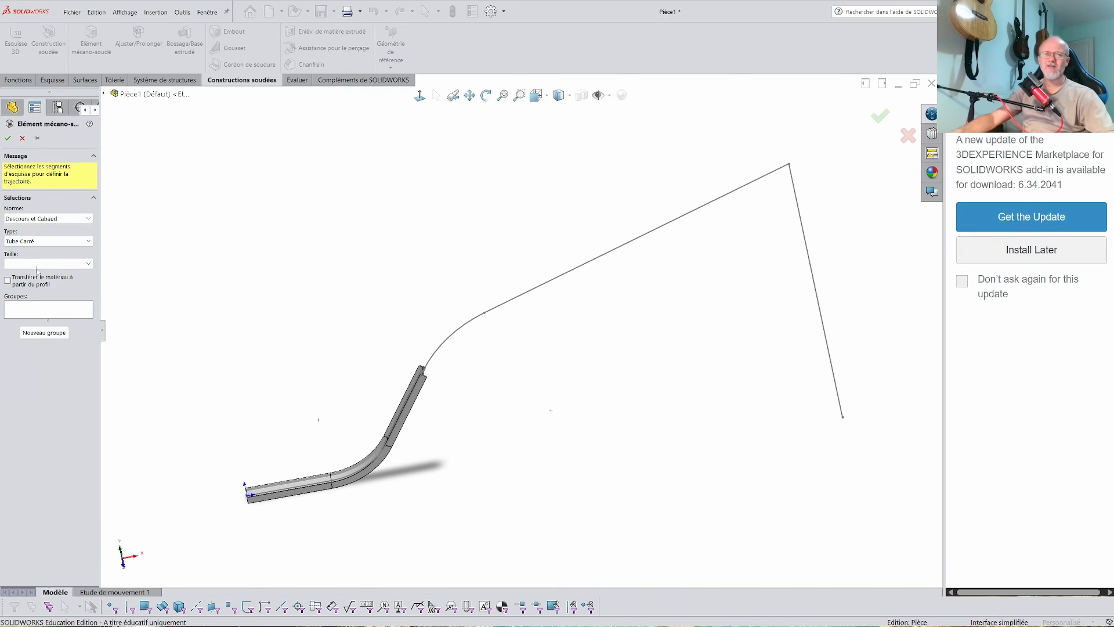
left_click(37, 264)
scroll(47, 450, "down", 10)
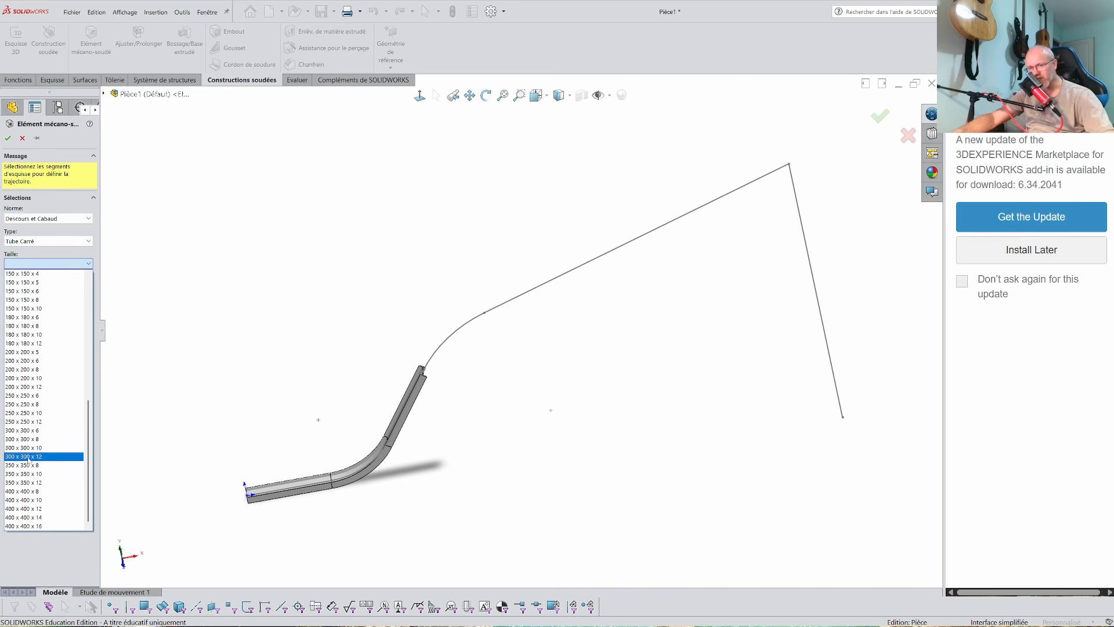
left_click(47, 456)
Step: Create the square tube along the upper arc, the long sloping line and the vertical line of the sketch
left_click(442, 348)
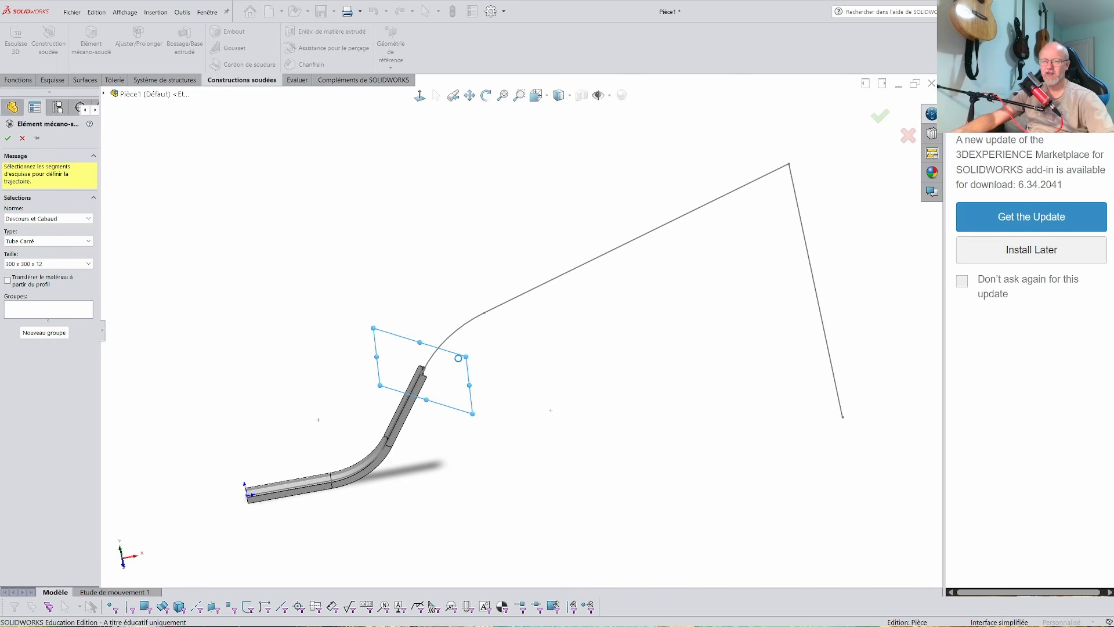
left_click(506, 309)
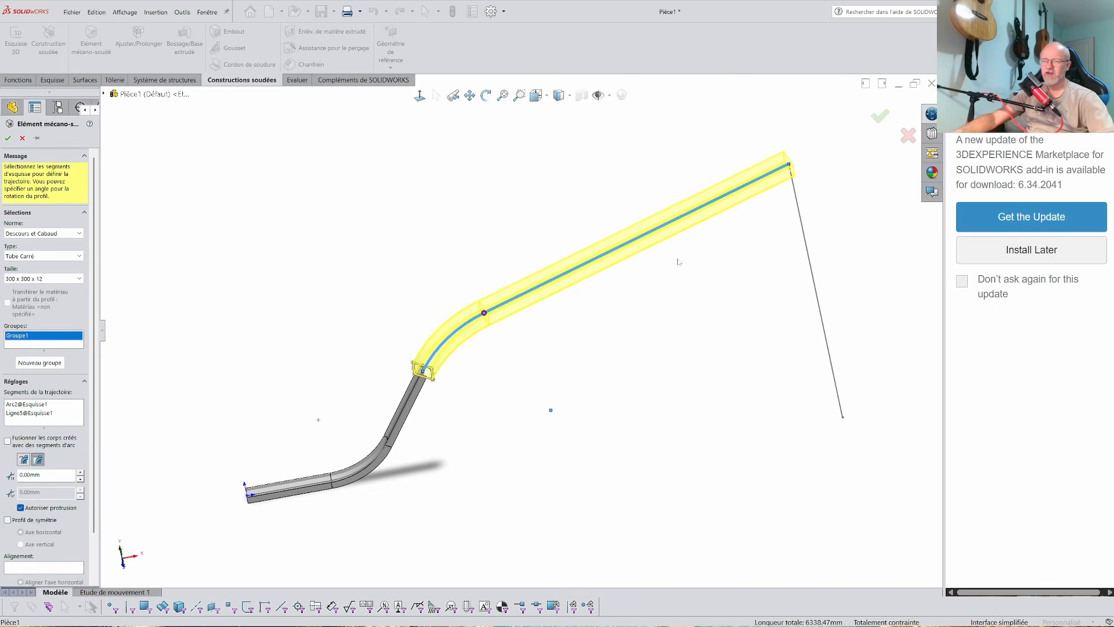
left_click(795, 208)
middle_click_drag(537, 359, 597, 339)
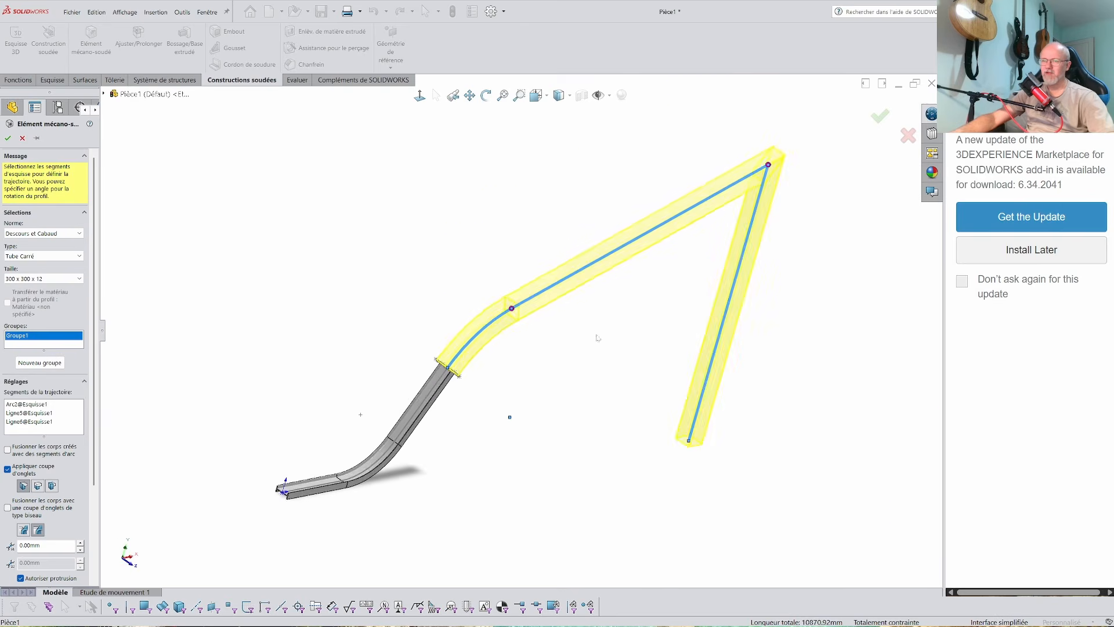
scroll(454, 371, "down", 5)
middle_click_drag(453, 334, 465, 274)
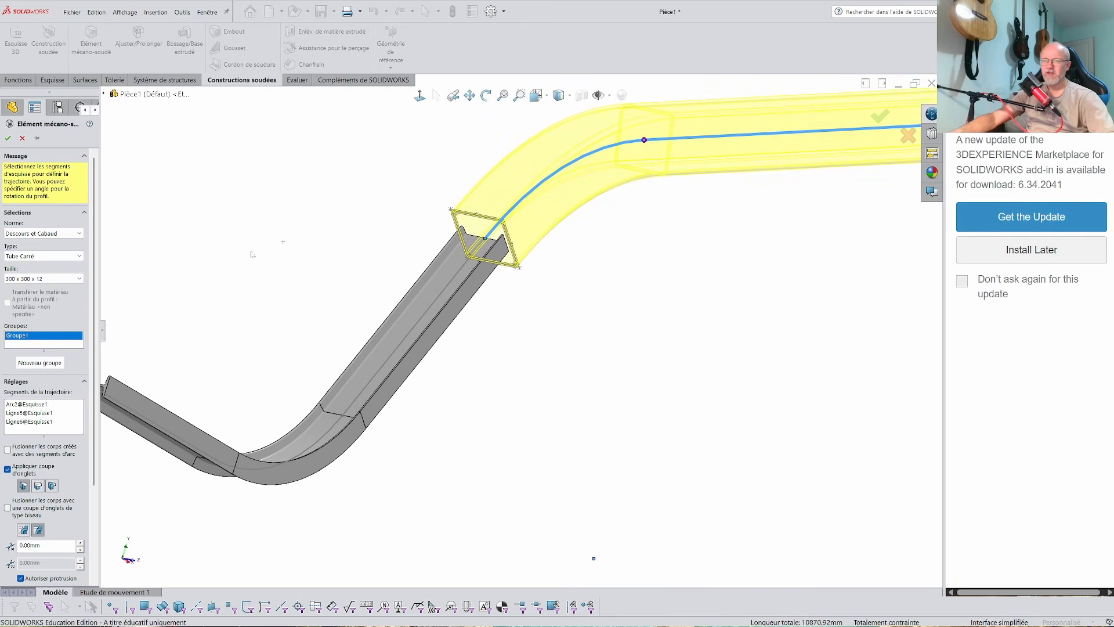
left_click(8, 138)
Step: Open the IPN 240 member for editing and examine how its profile sits on the path at the origin end
scroll(569, 350, "up", 3)
middle_click_drag(571, 339, 426, 342)
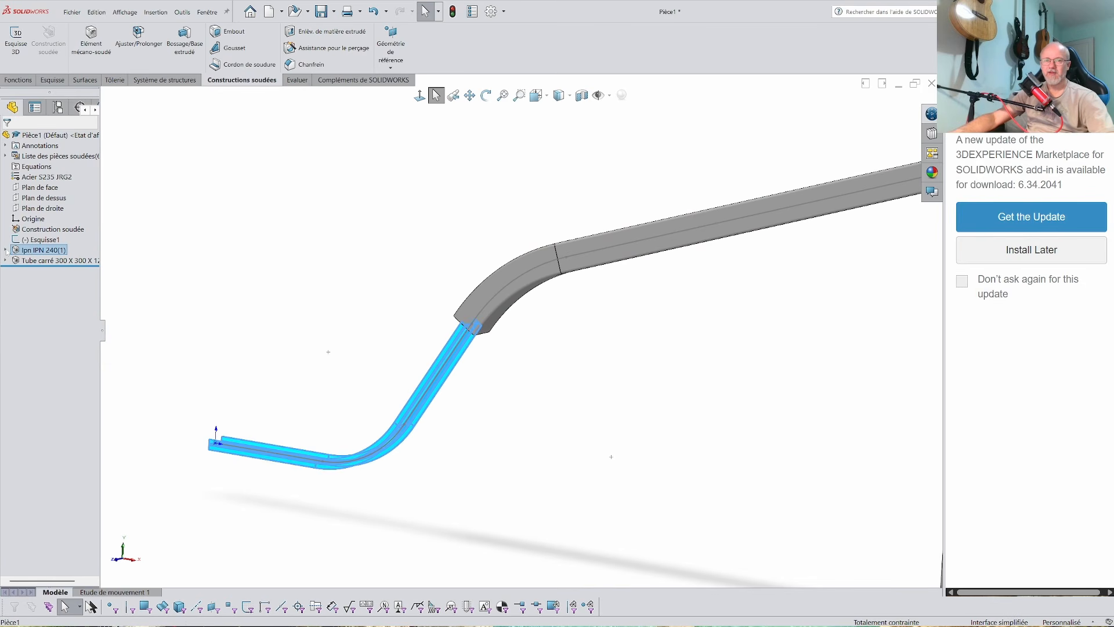
middle_click_drag(240, 256, 429, 379)
scroll(254, 486, "down", 10)
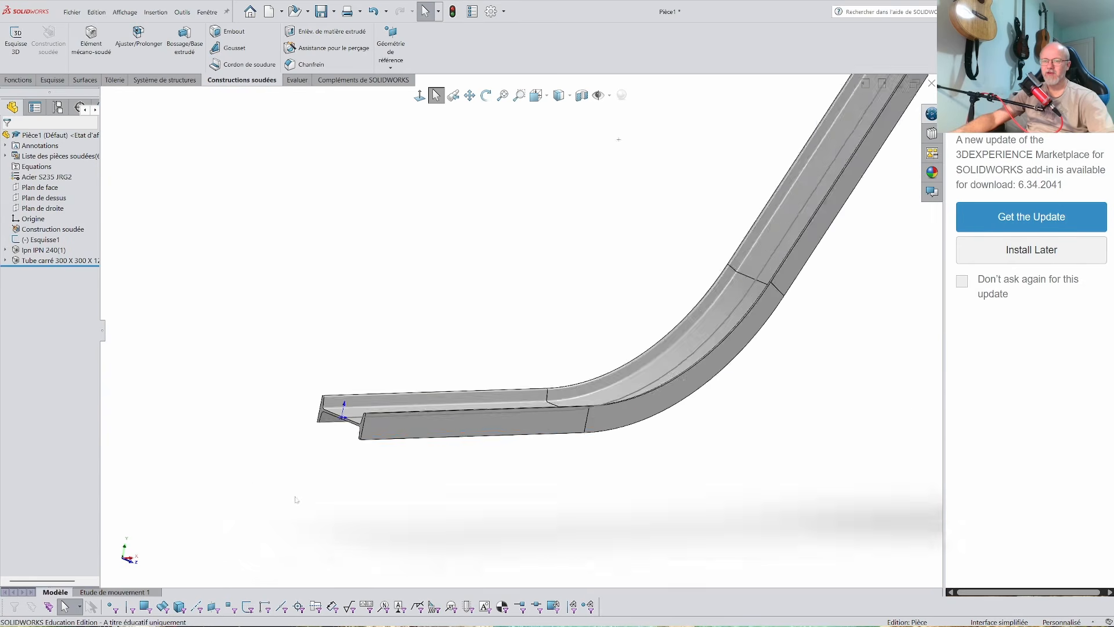
left_click(5, 250)
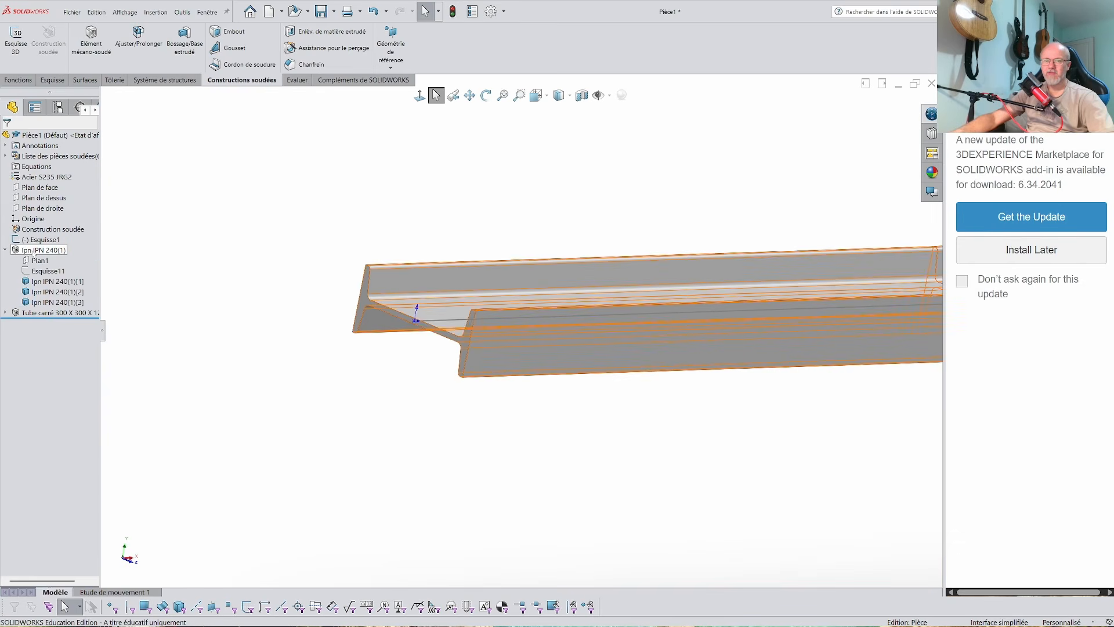
right_click(34, 250)
left_click(39, 226)
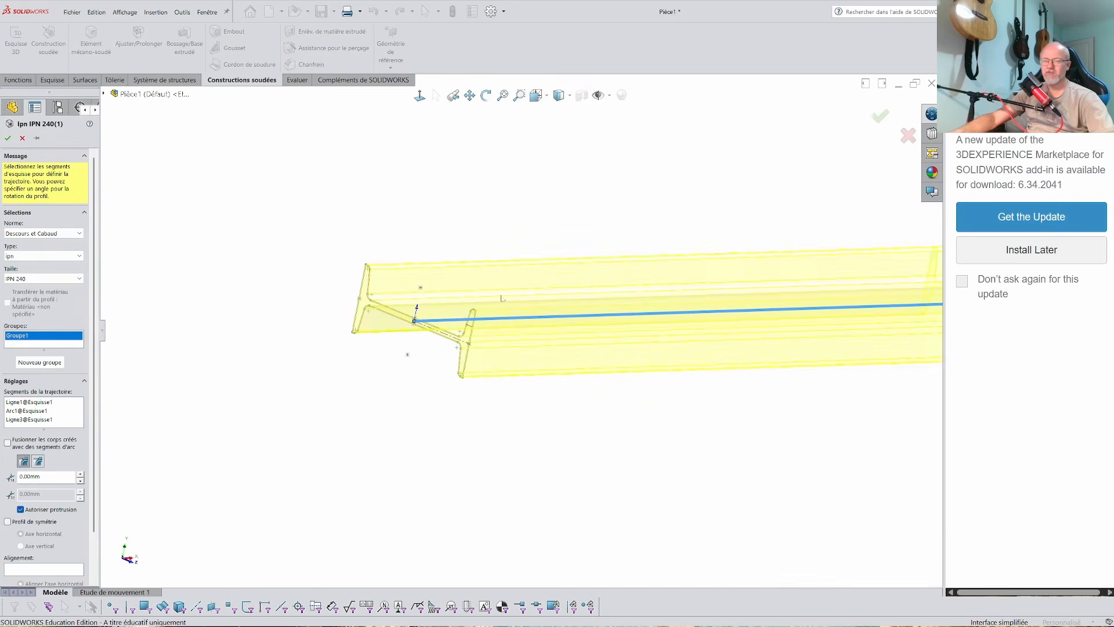
scroll(435, 318, "down", 9)
scroll(349, 311, "down", 3)
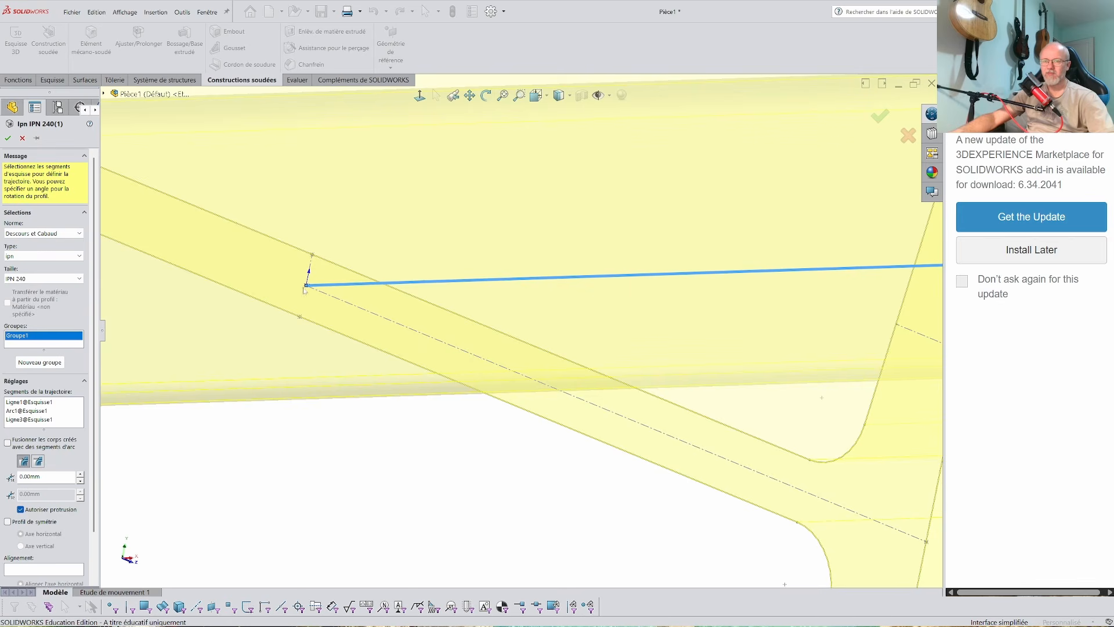
scroll(303, 418, "up", 18)
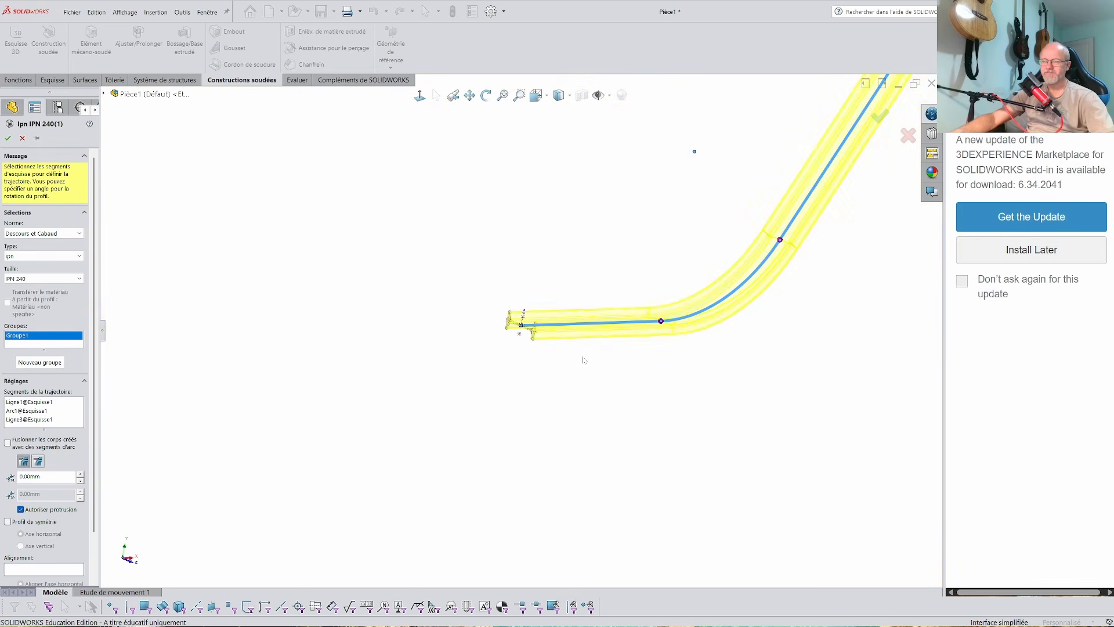
Step: Add the upper arc, the long sloping line and the vertical line to the IPN 240 member's path
middle_click_drag(582, 360, 469, 461)
scroll(531, 365, "up", 3)
mouse_move(570, 358)
middle_mouse_down()
mouse_move(607, 331)
mouse_move(597, 346)
mouse_move(477, 370)
middle_mouse_up()
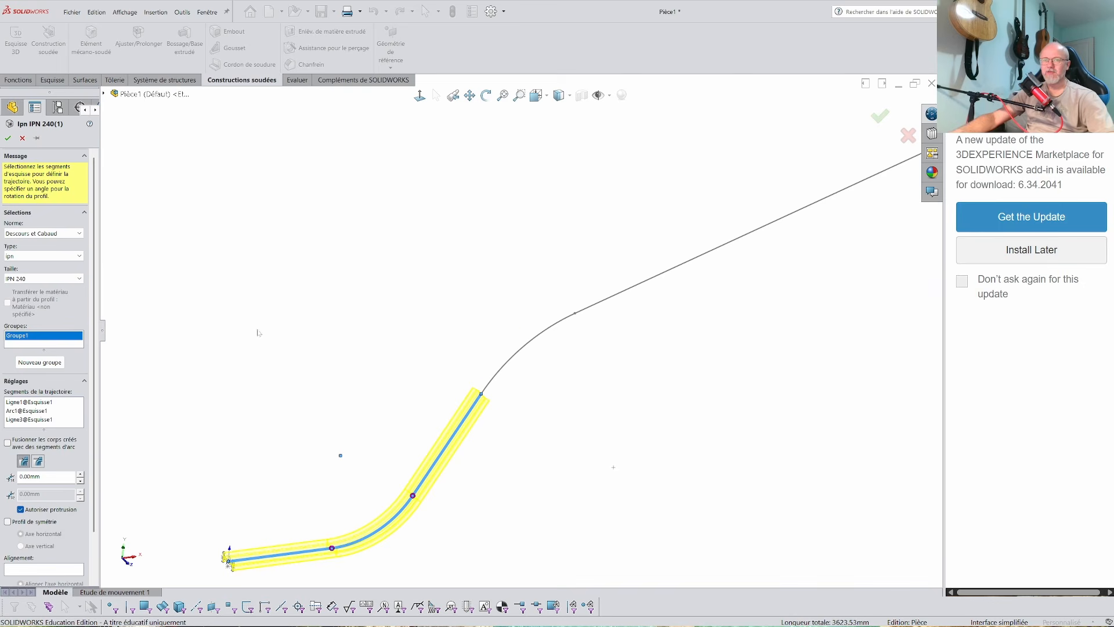
left_click(510, 361)
left_click(626, 292)
key("f")
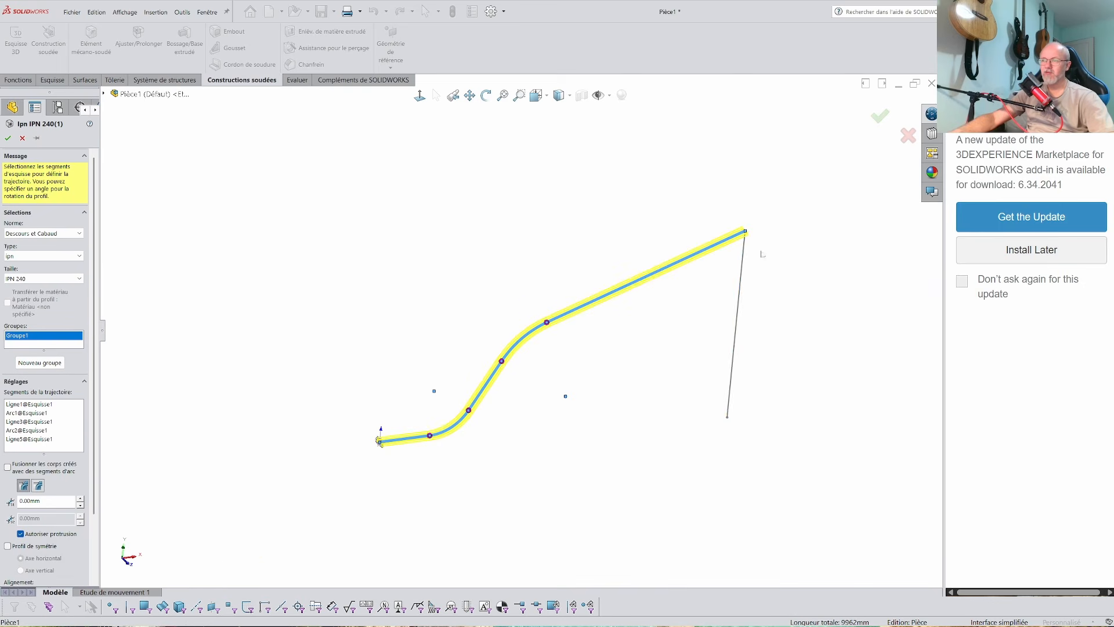
left_click(743, 258)
left_click(880, 116)
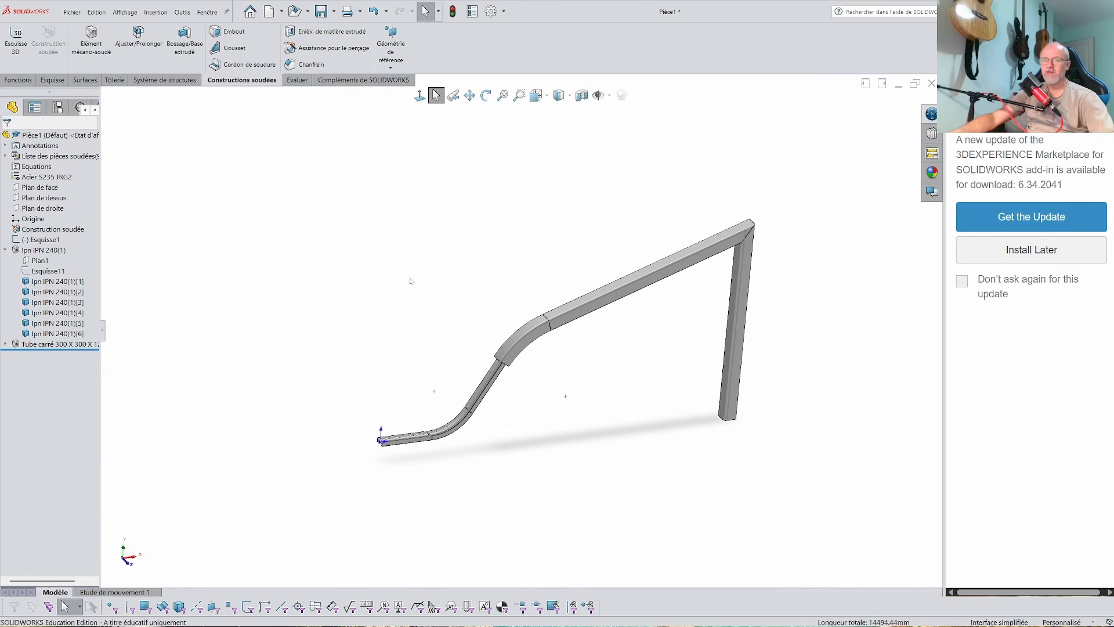
Step: Examine the junction between the IPN 240 beam and the square tube from different angles
middle_click_drag(346, 285, 480, 281)
scroll(531, 322, "down", 8)
middle_click_drag(531, 323, 393, 371)
scroll(393, 371, "up", 5)
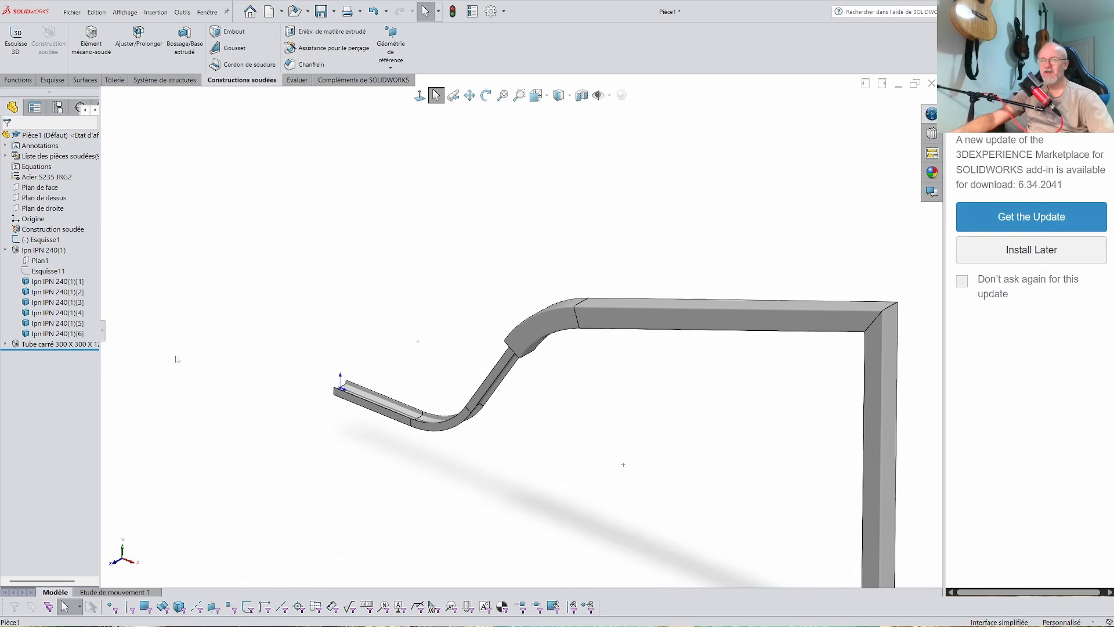
Step: Collapse the IPN 240 member in the feature tree and view how both structural members lie along the frame
left_click(16, 252)
left_click(4, 249)
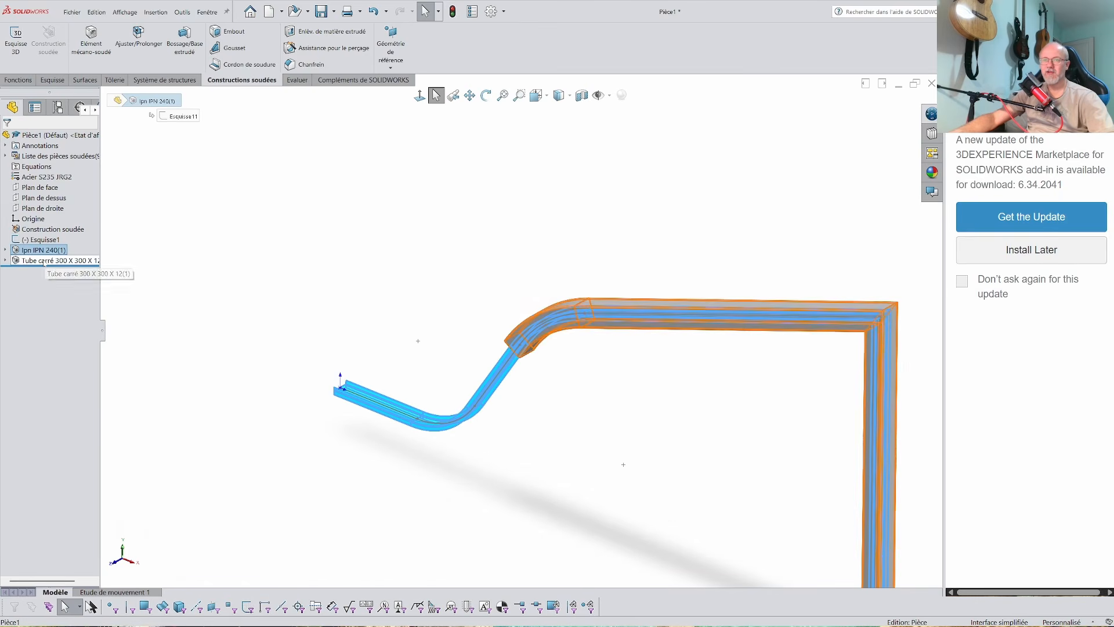
left_click(45, 261)
scroll(233, 268, "up", 2)
left_click(233, 268)
middle_click_drag(278, 265, 409, 225)
Step: Expand the cut list, widen the feature tree, and examine the list's options and the bodies under items 1 and 5
left_click(6, 156)
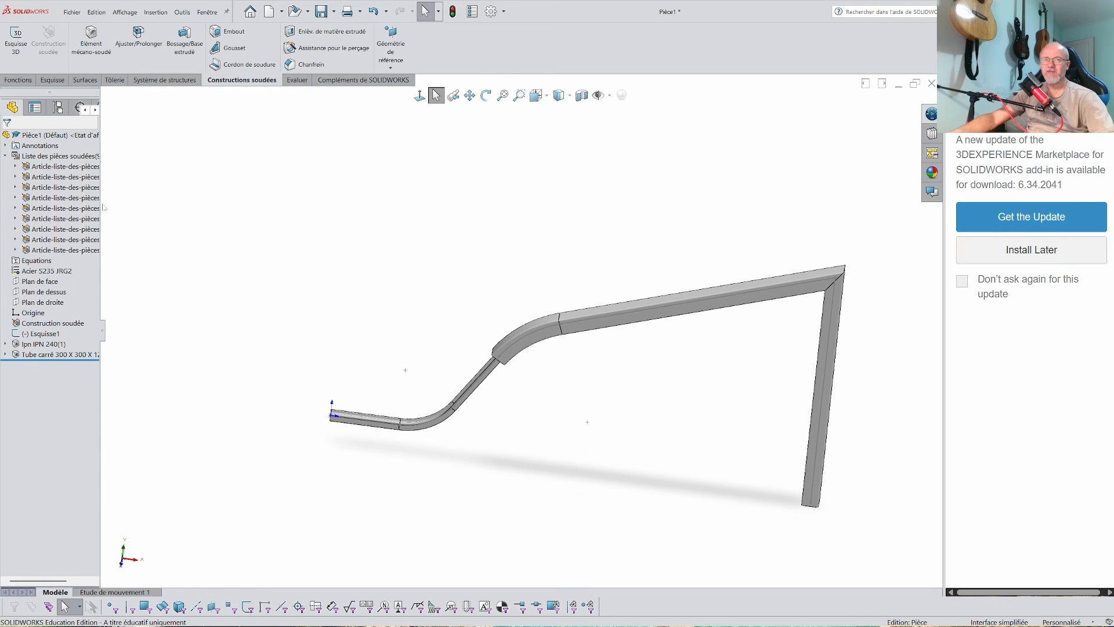
left_click_drag(103, 328, 192, 329)
right_click(66, 156)
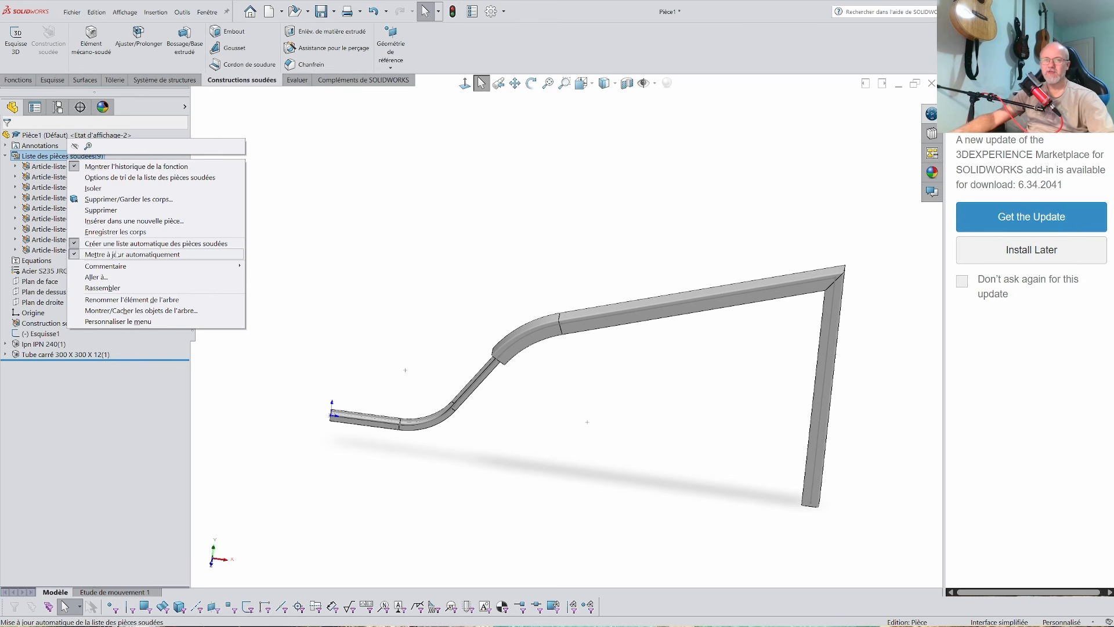
left_click(275, 217)
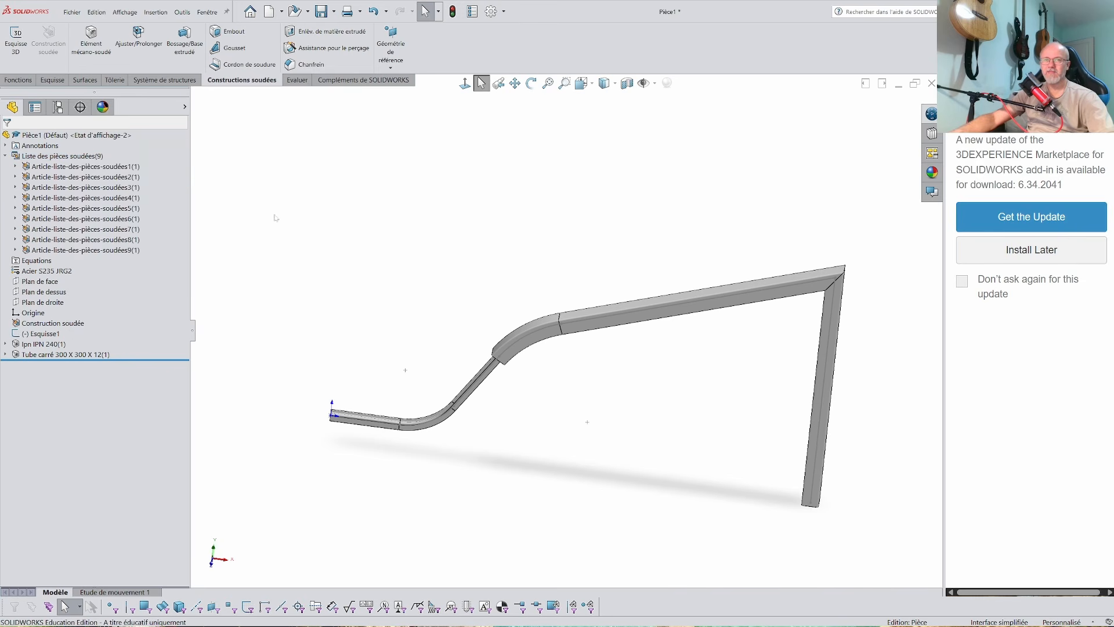
left_click(15, 166)
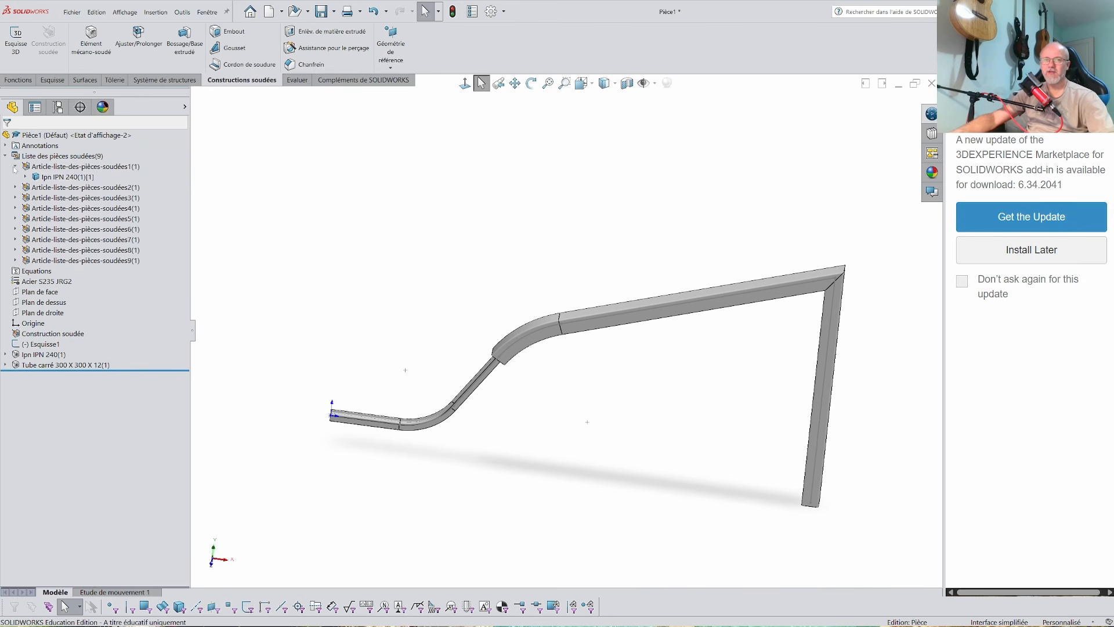
left_click(16, 219)
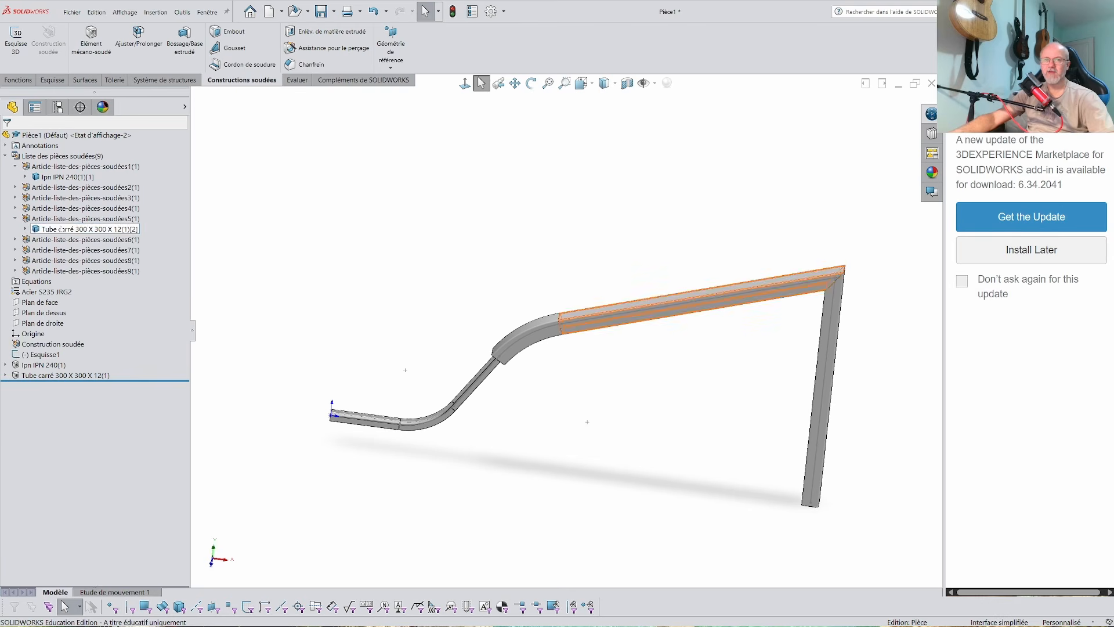
middle_click_drag(291, 229, 371, 377)
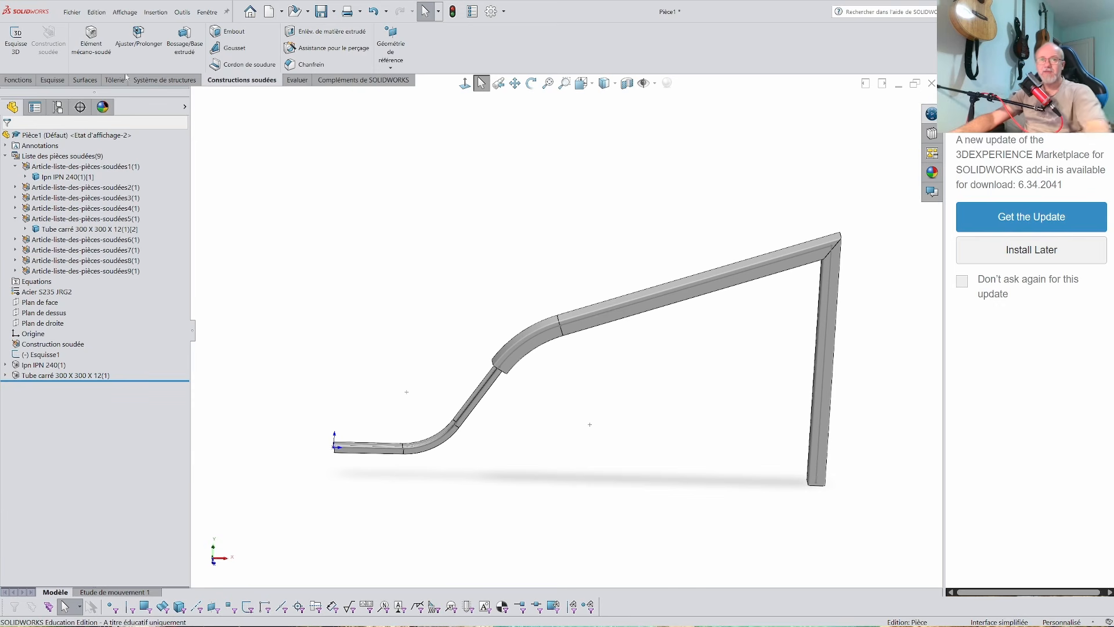
left_click(115, 80)
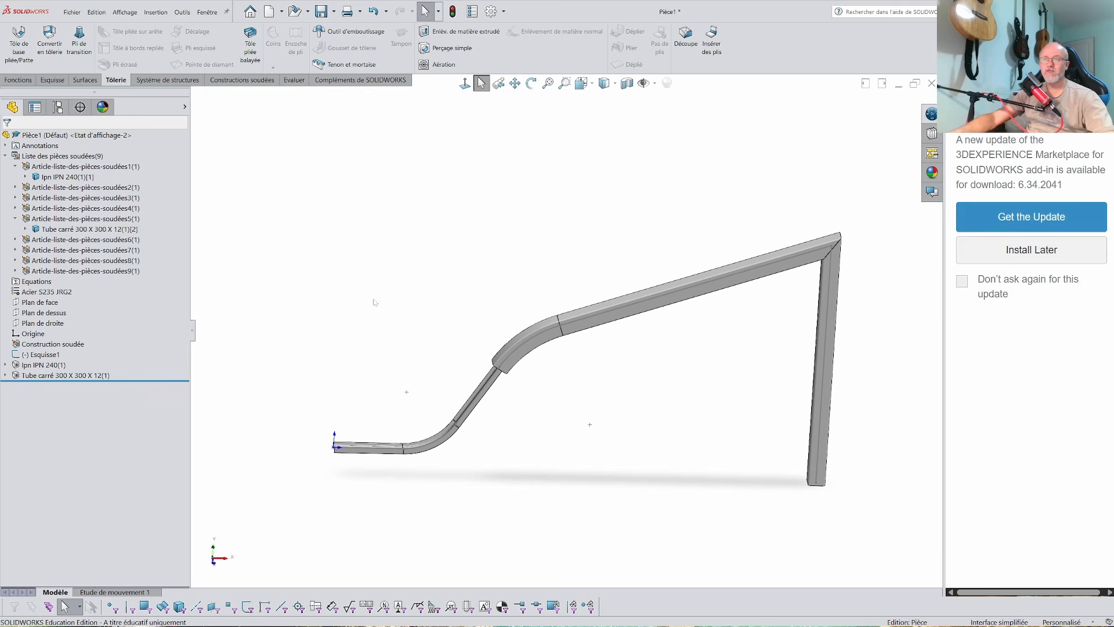
middle_click_drag(374, 300, 385, 310)
scroll(662, 314, "down", 2)
scroll(762, 251, "down", 2)
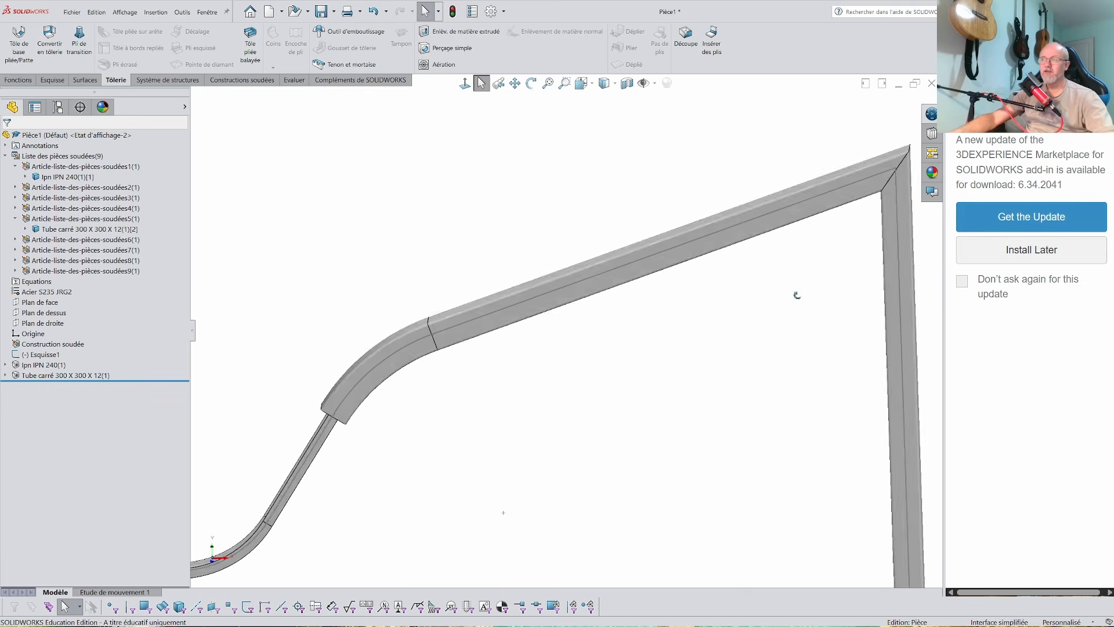
left_click(159, 80)
left_click(238, 80)
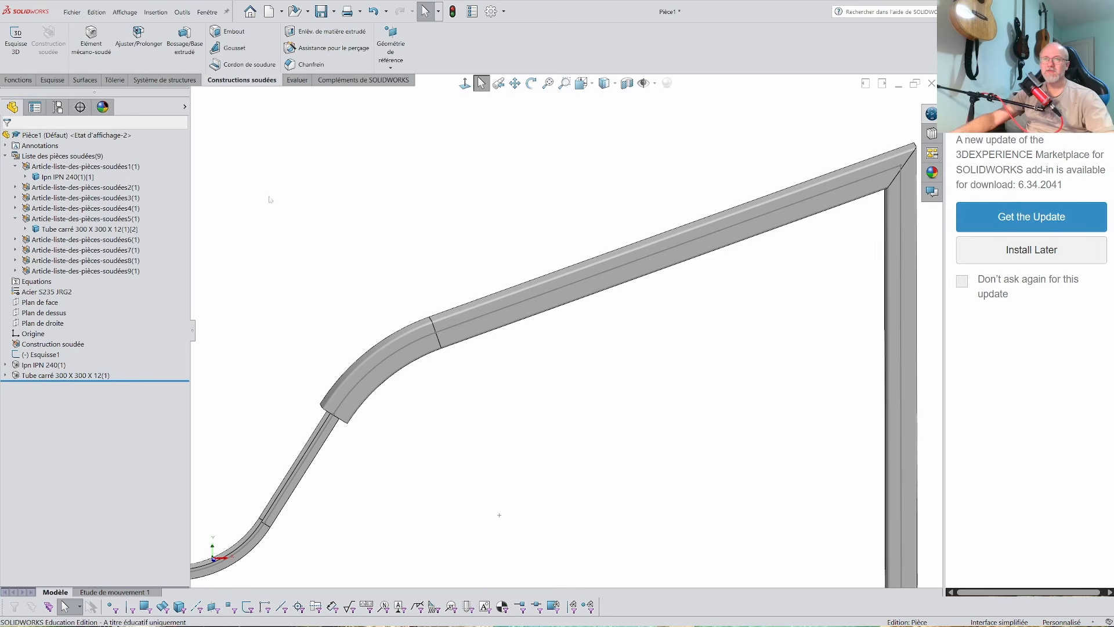
key("f")
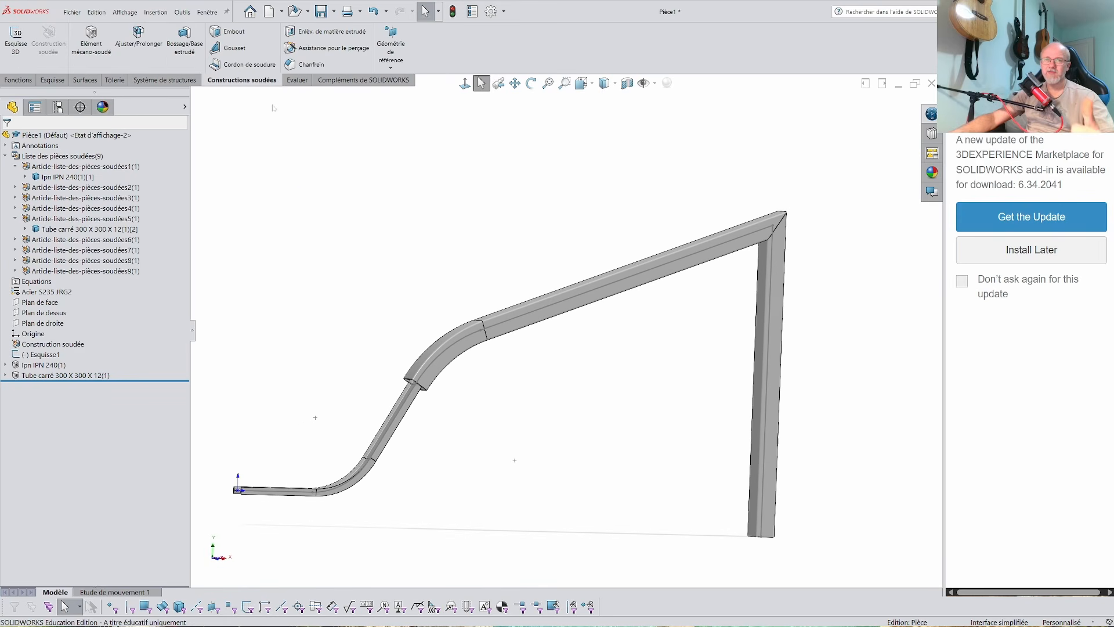
Step: Start a gusset using the inner faces of the vertical and sloping square tubes at their mitred corner as support faces
left_click(228, 48)
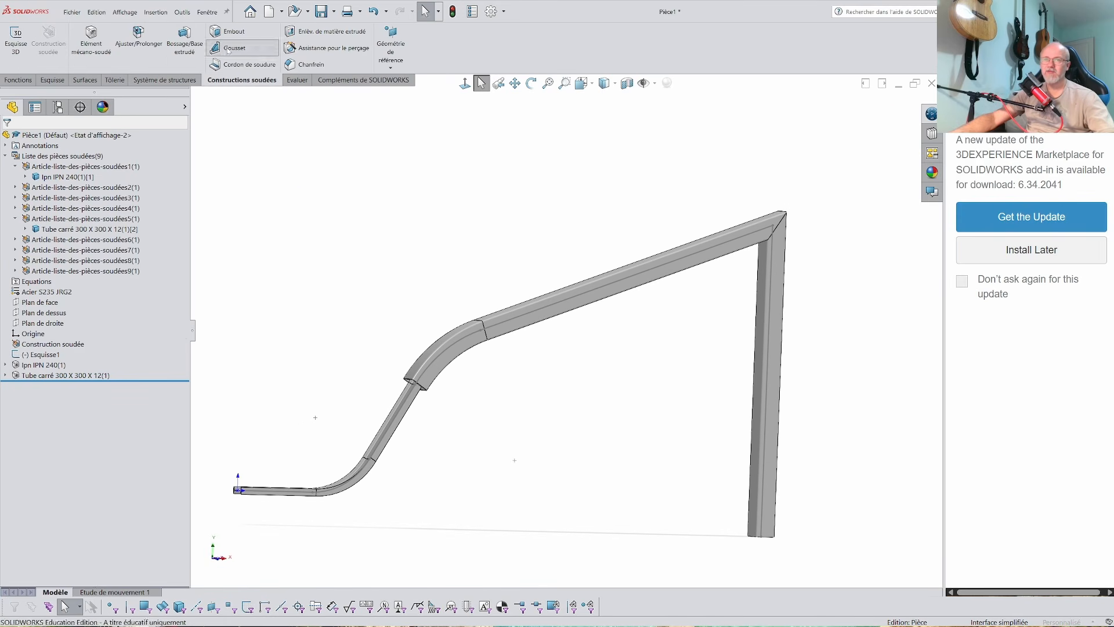
middle_click_drag(585, 301, 639, 251)
left_click(649, 329)
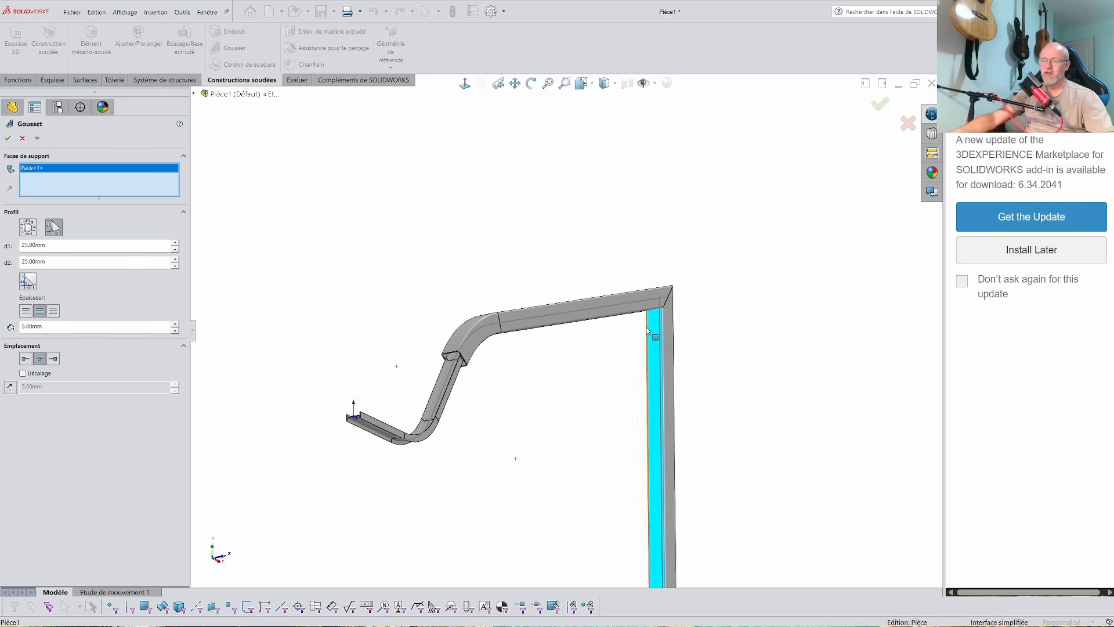
middle_click_drag(648, 329, 633, 395)
left_click(636, 414)
scroll(626, 383, "down", 5)
scroll(620, 364, "down", 5)
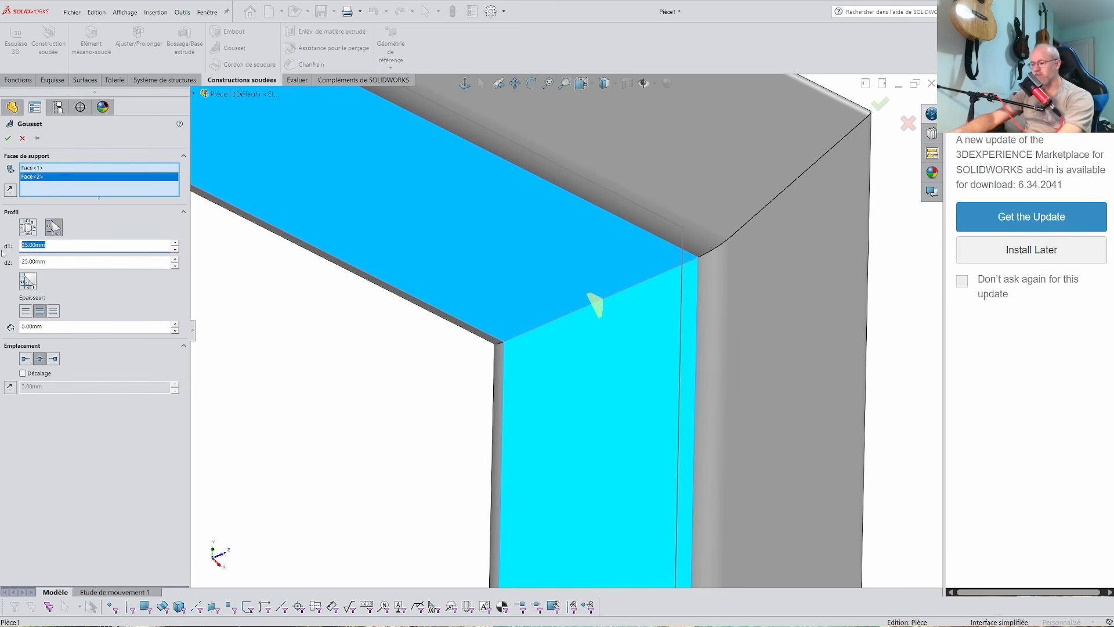
Step: Set the gusset's d1 and d2 lengths to 500 mm and its thickness to 20 mm, and create it
type("500")
key("Return")
scroll(488, 426, "up", 5)
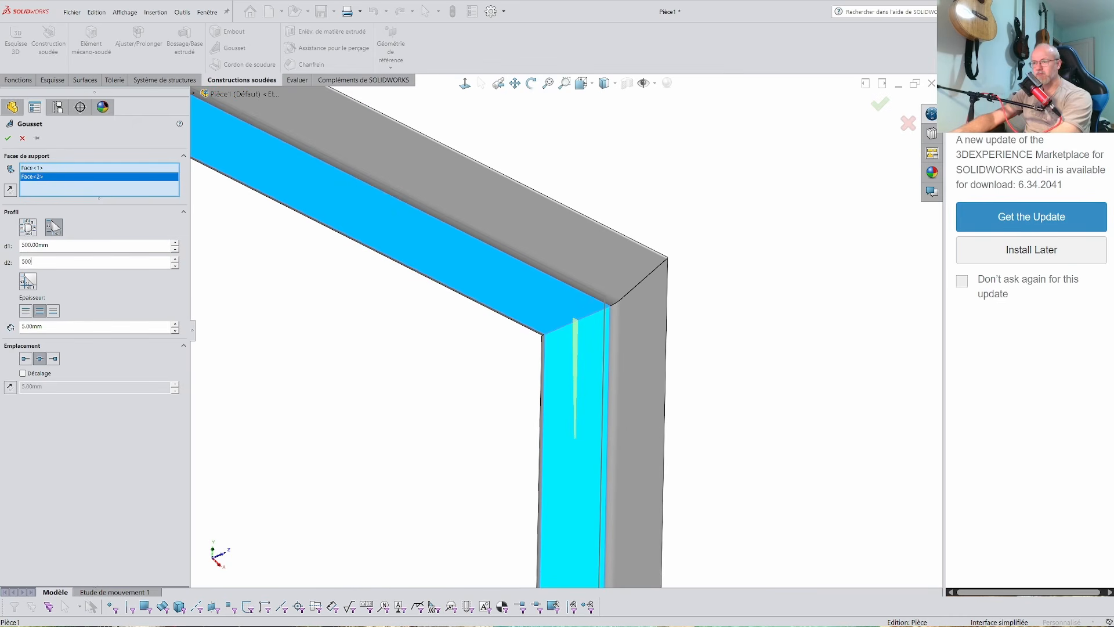
type("500")
key("Return")
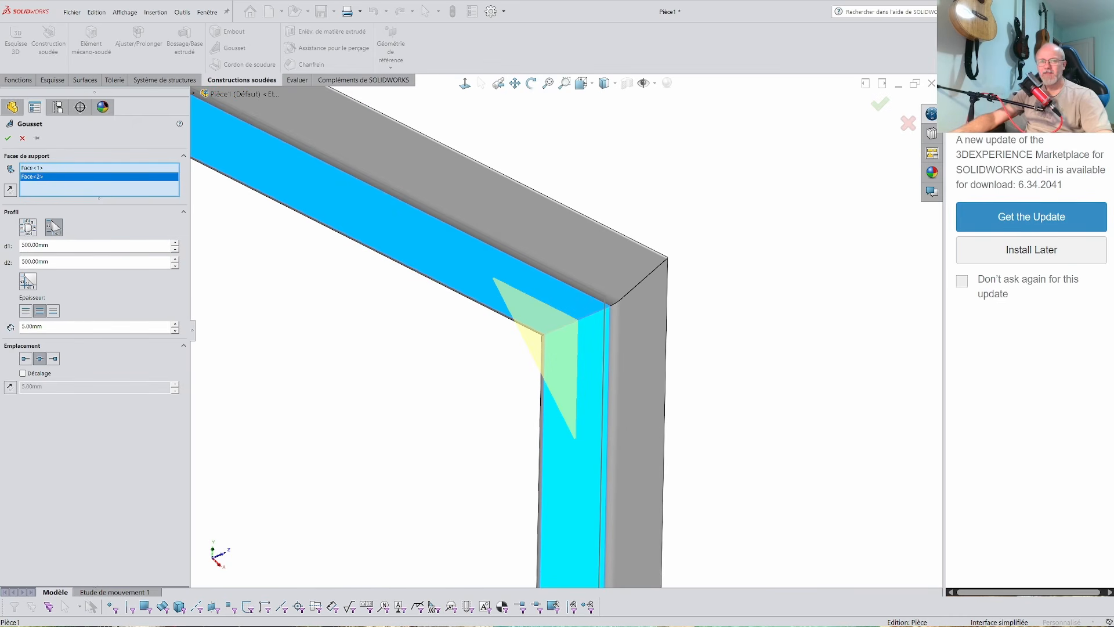
type("20")
key("Return")
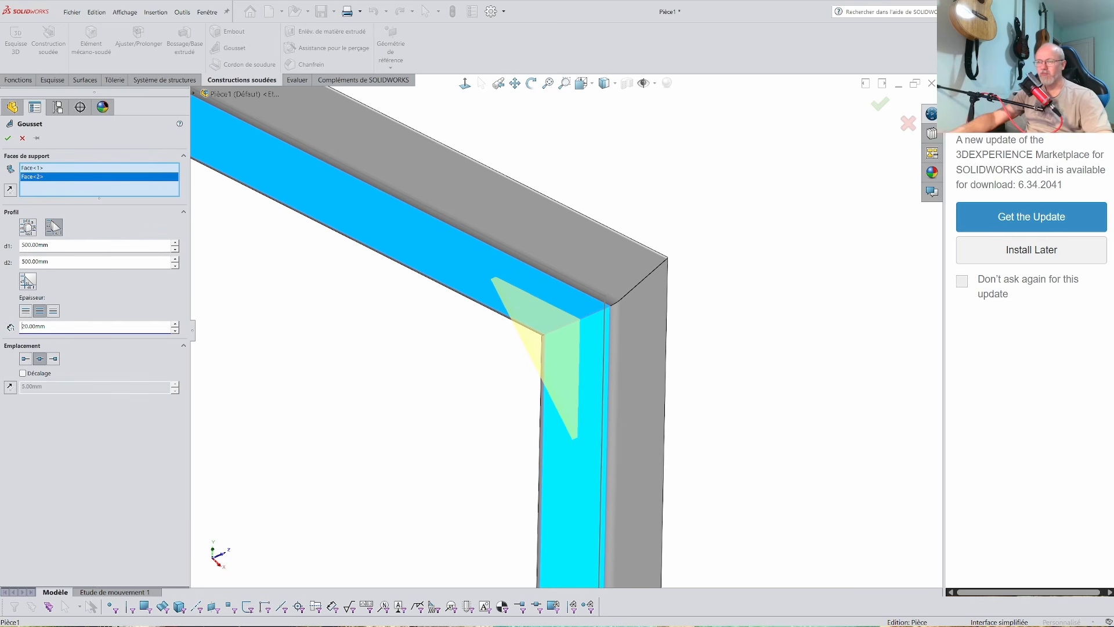
left_click(7, 138)
scroll(431, 353, "up", 8)
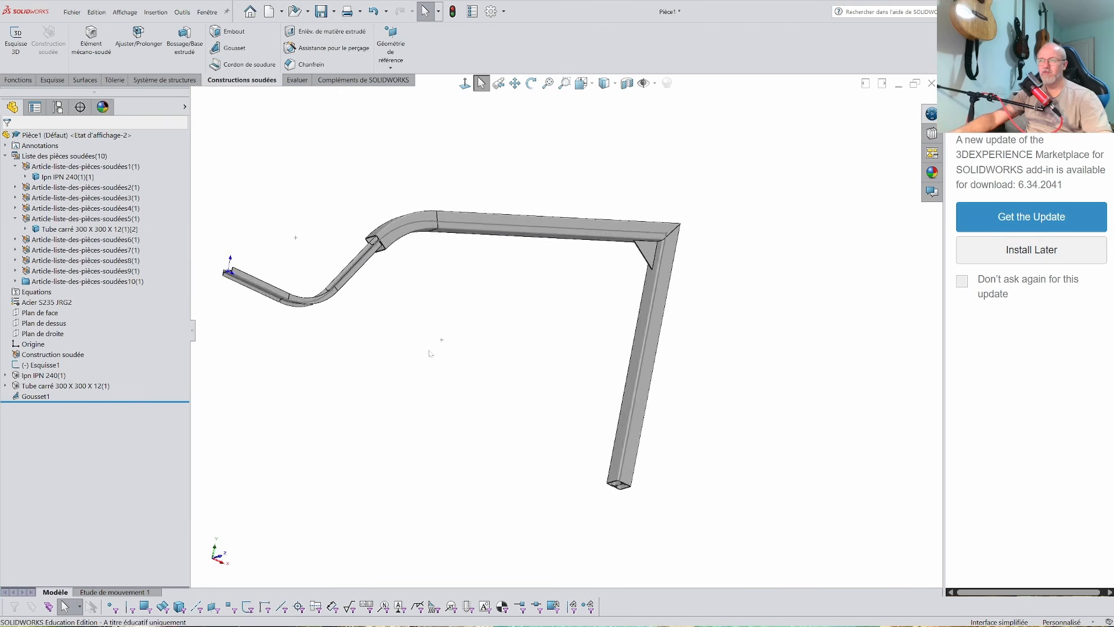
middle_click_drag(430, 352, 355, 363)
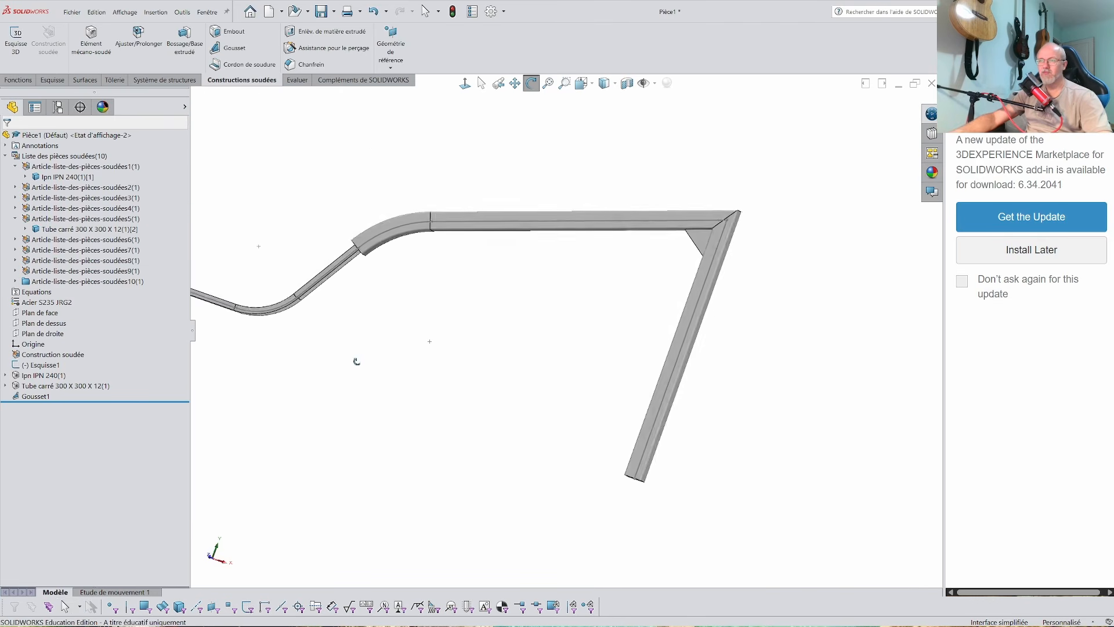
left_click(18, 80)
scroll(683, 311, "down", 4)
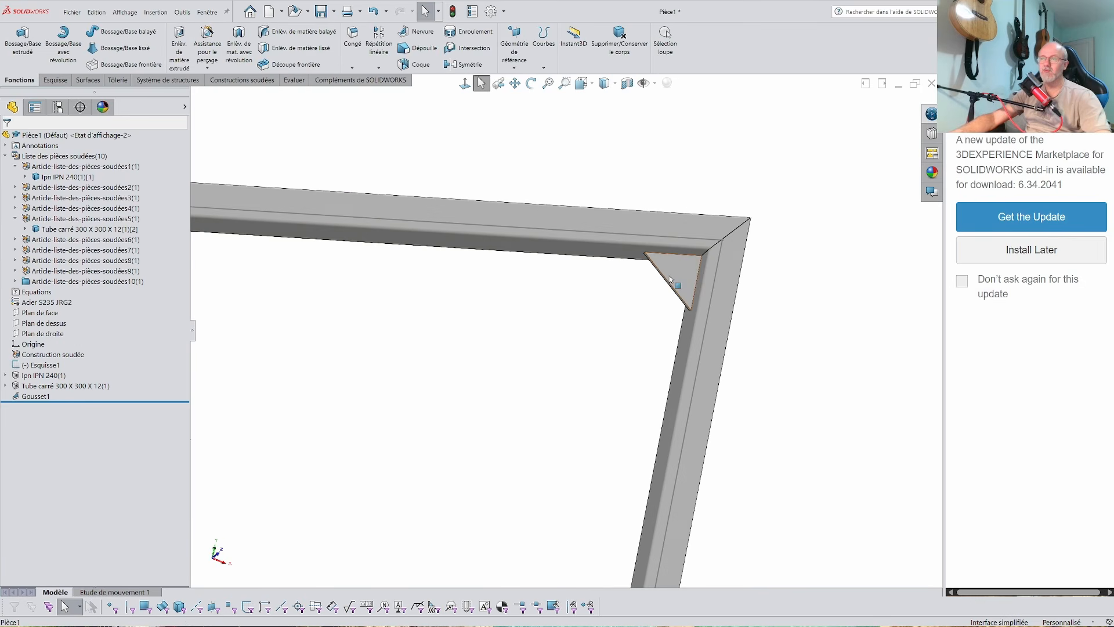
middle_click_drag(702, 256, 613, 339)
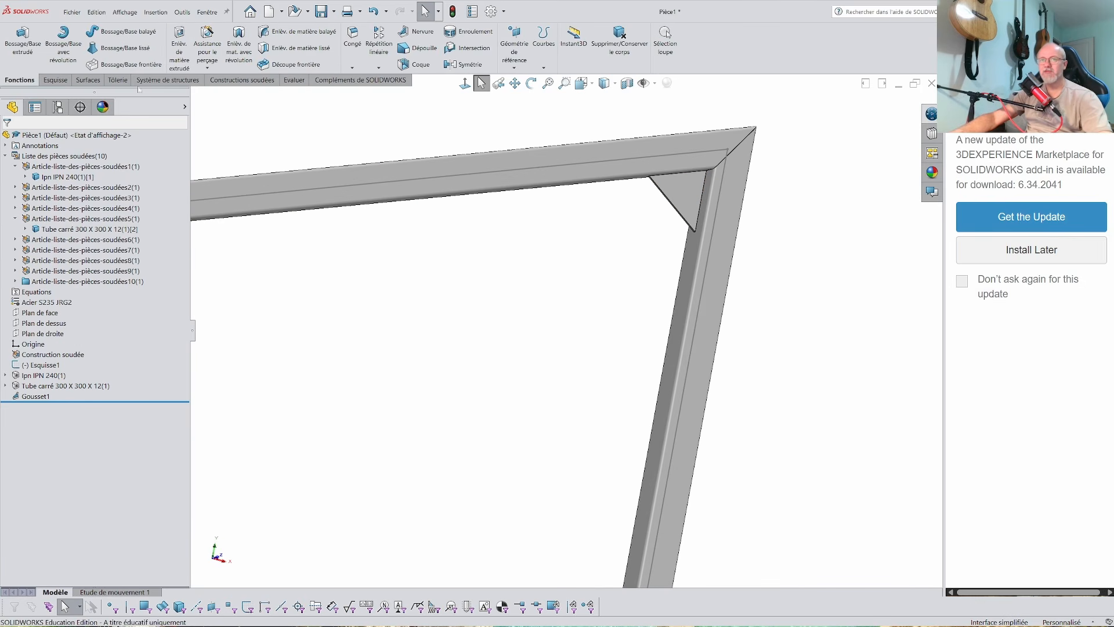
Step: Start an end cap on the open lower end face of the vertical square tube
left_click(242, 80)
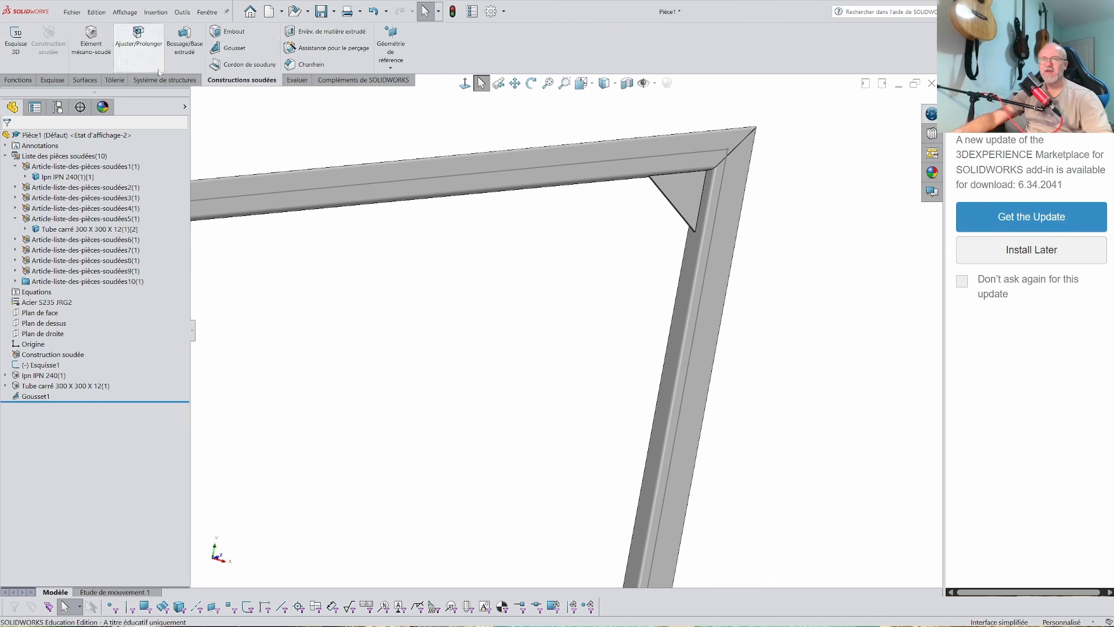
scroll(581, 311, "up", 4)
left_click(234, 32)
middle_click_drag(440, 386, 547, 472)
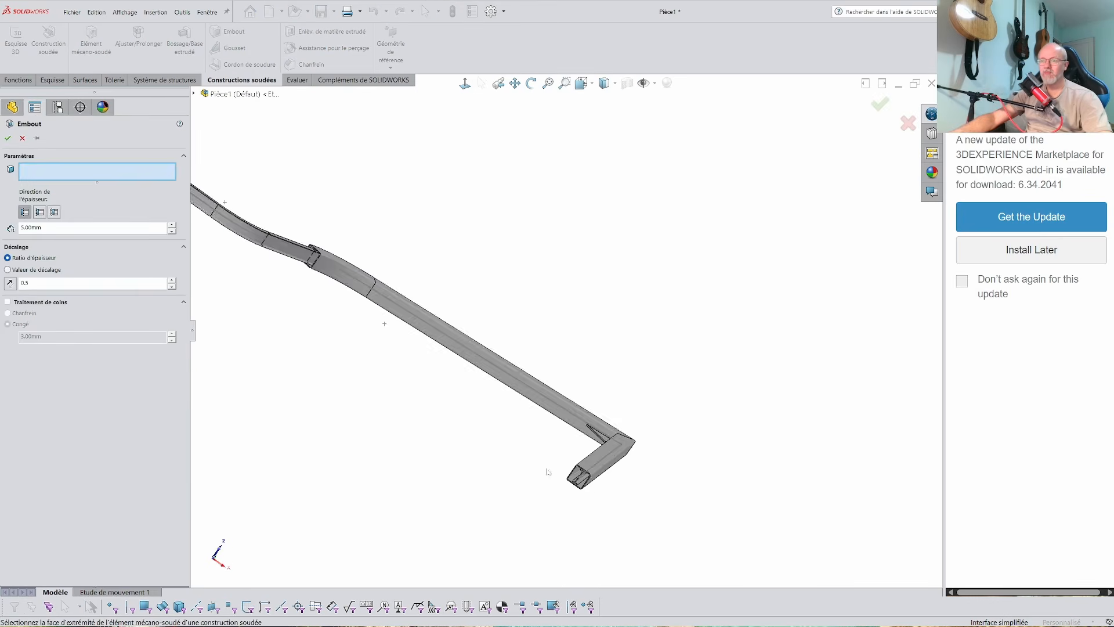
scroll(547, 472, "down", 6)
left_click(399, 398)
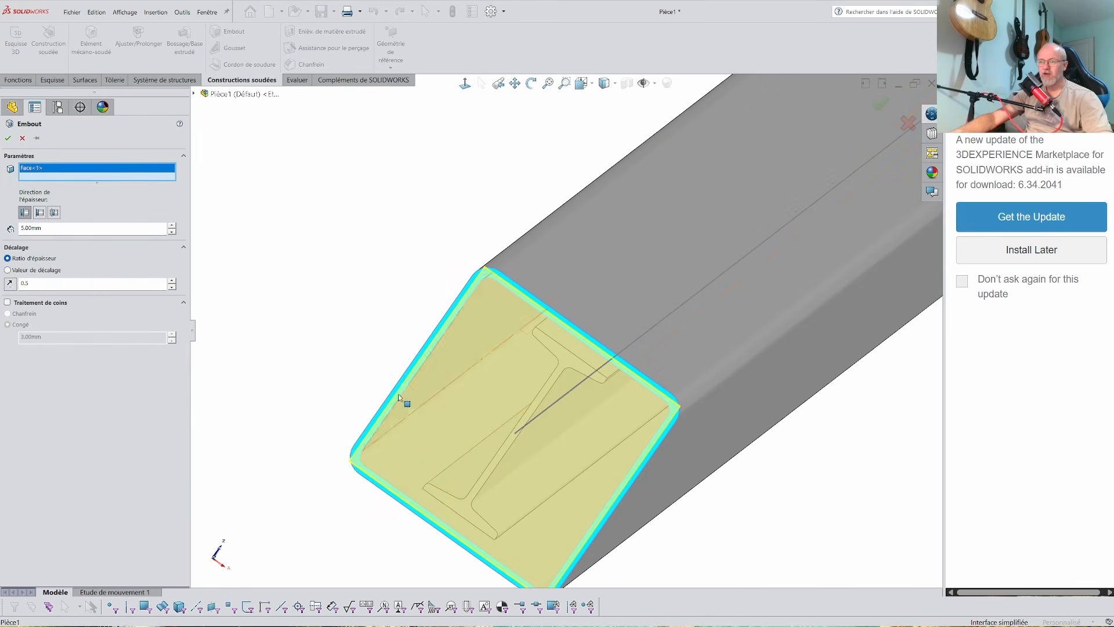
key("space")
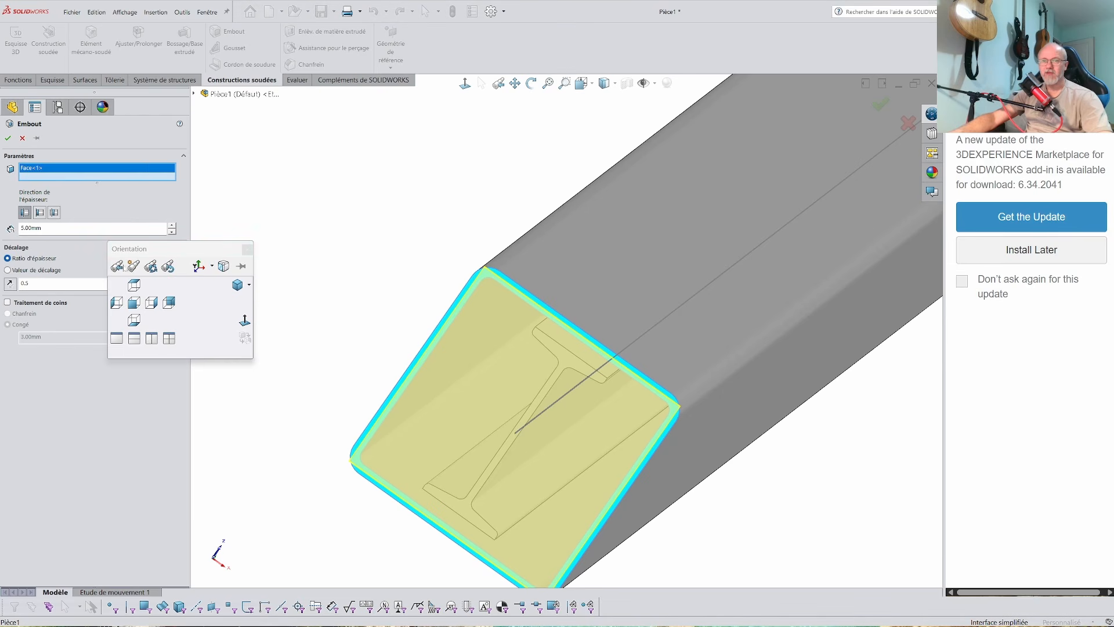
left_click(247, 249)
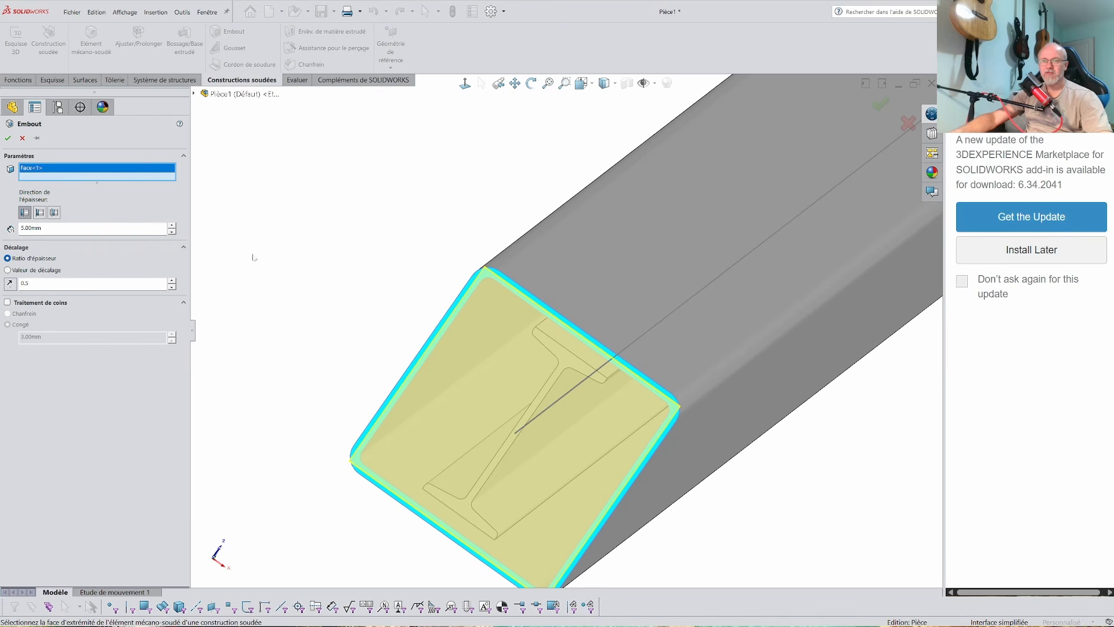
Step: Try the inward and internal thickness directions for the end cap, and return to the outward direction
left_click(40, 212)
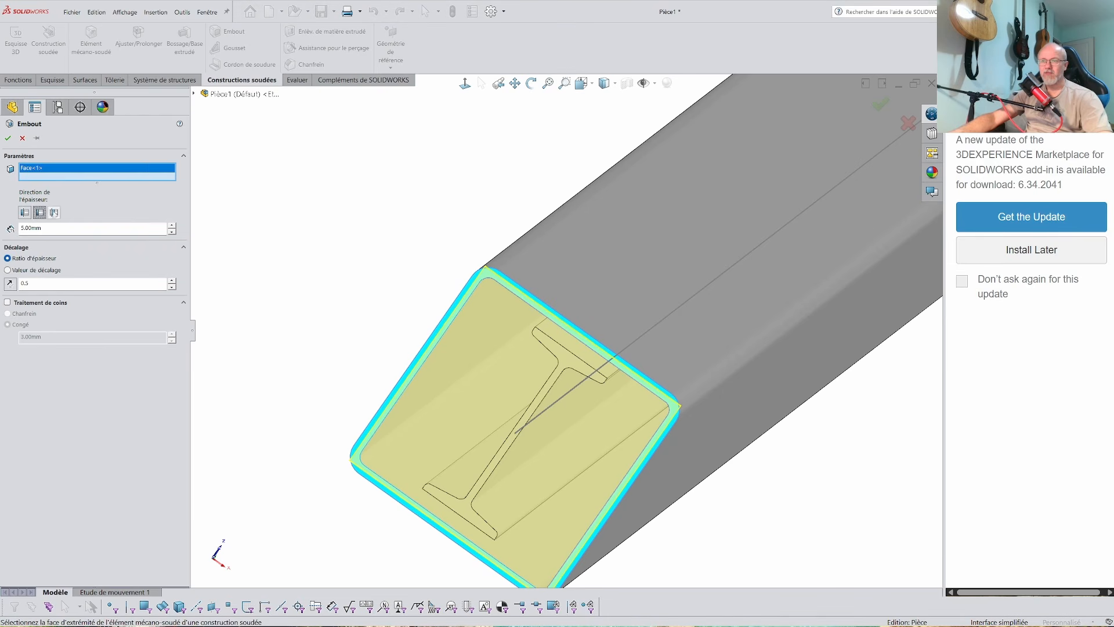
left_click(55, 212)
middle_click_drag(496, 326, 428, 315)
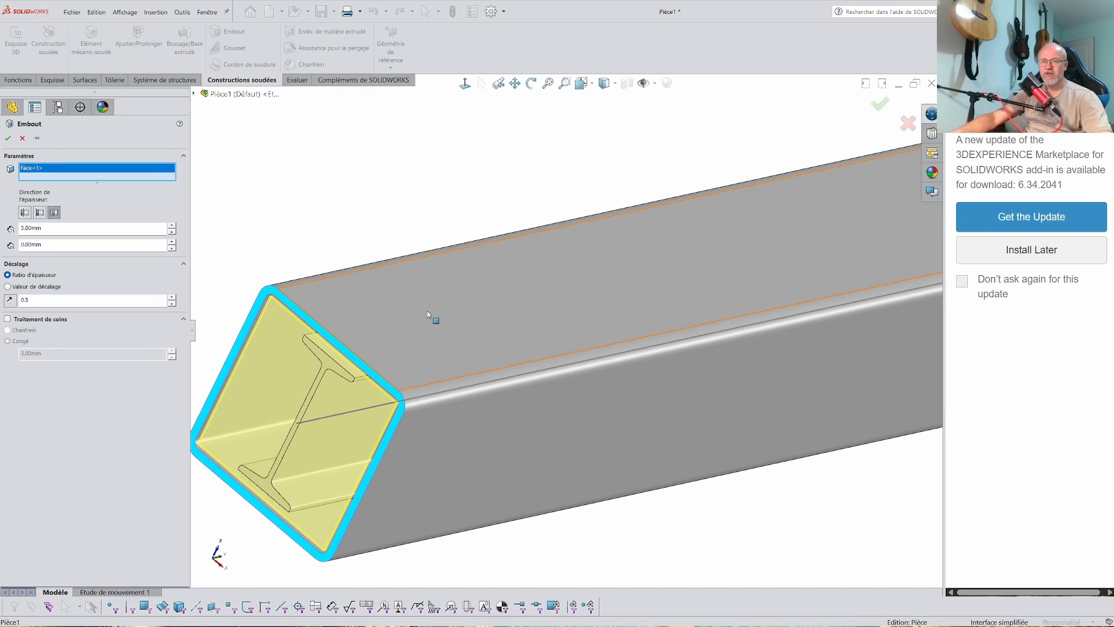
left_click(40, 212)
left_click(25, 212)
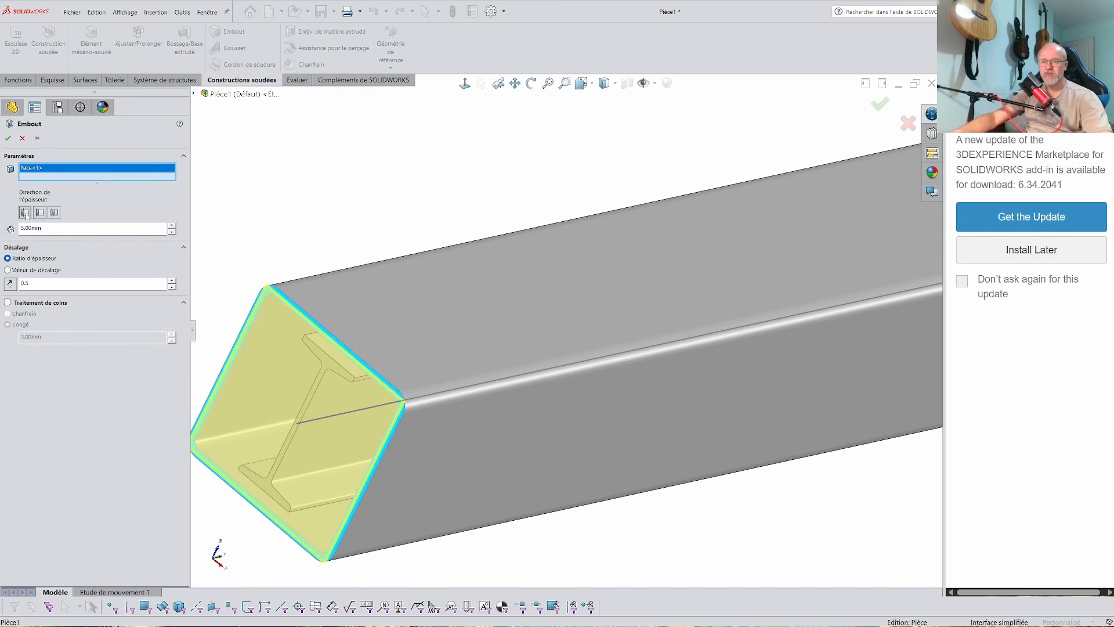
Step: Enable corner treatment with a 20 mm chamfer on the end cap and create it
left_click(8, 303)
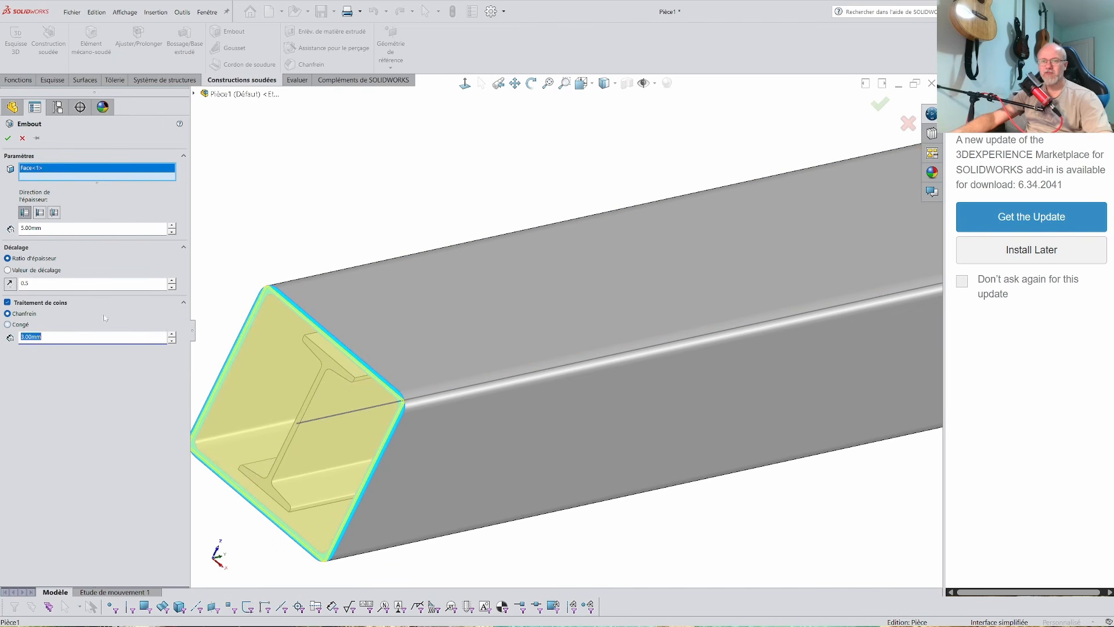
type("20")
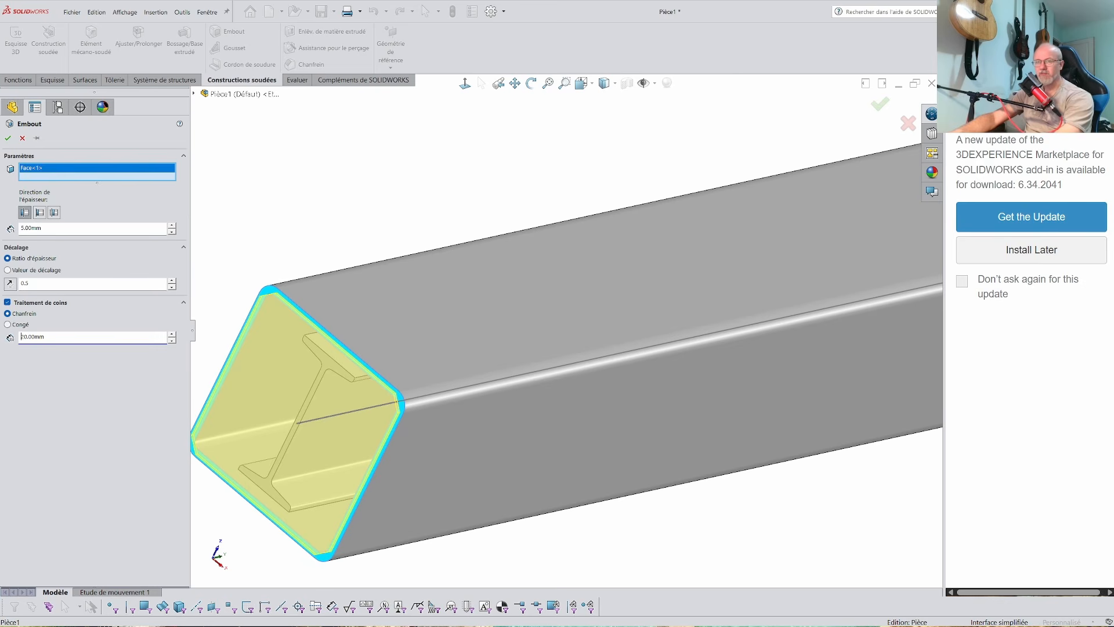
left_click(8, 138)
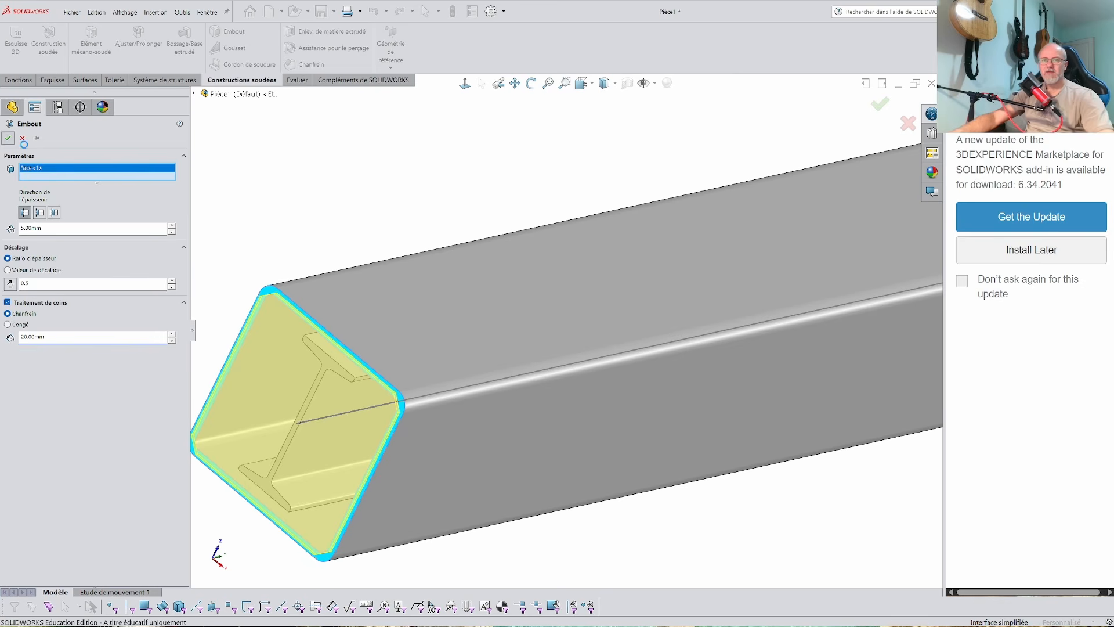
scroll(334, 301, "up", 5)
scroll(252, 394, "down", 5)
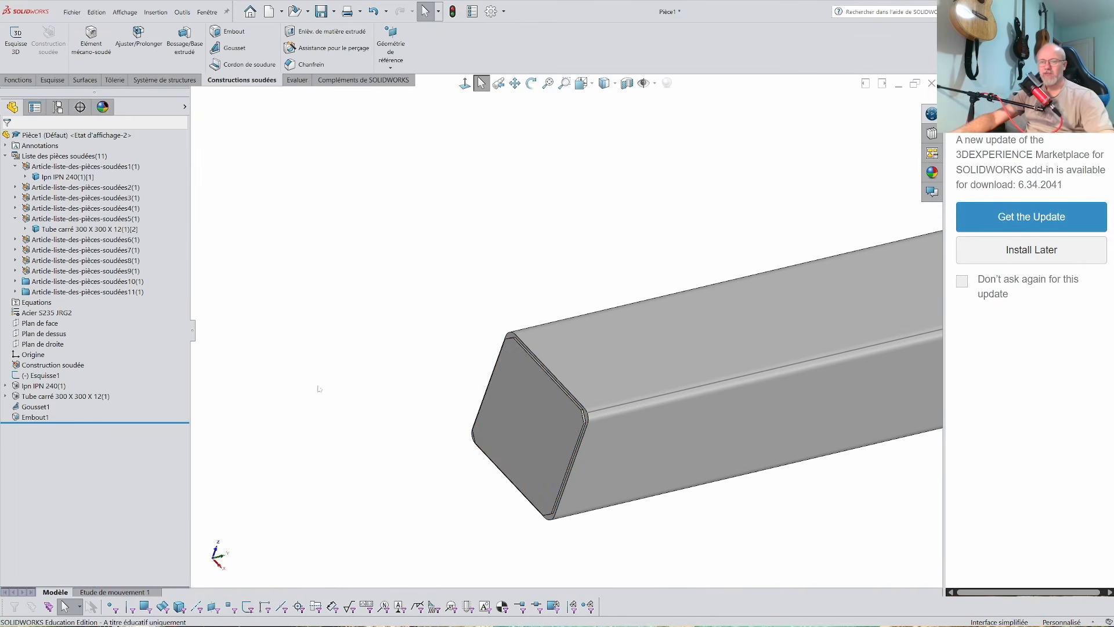
Step: Edit the end cap on the vertical tube and set its thickness to 20 mm
right_click(36, 417)
left_click(46, 388)
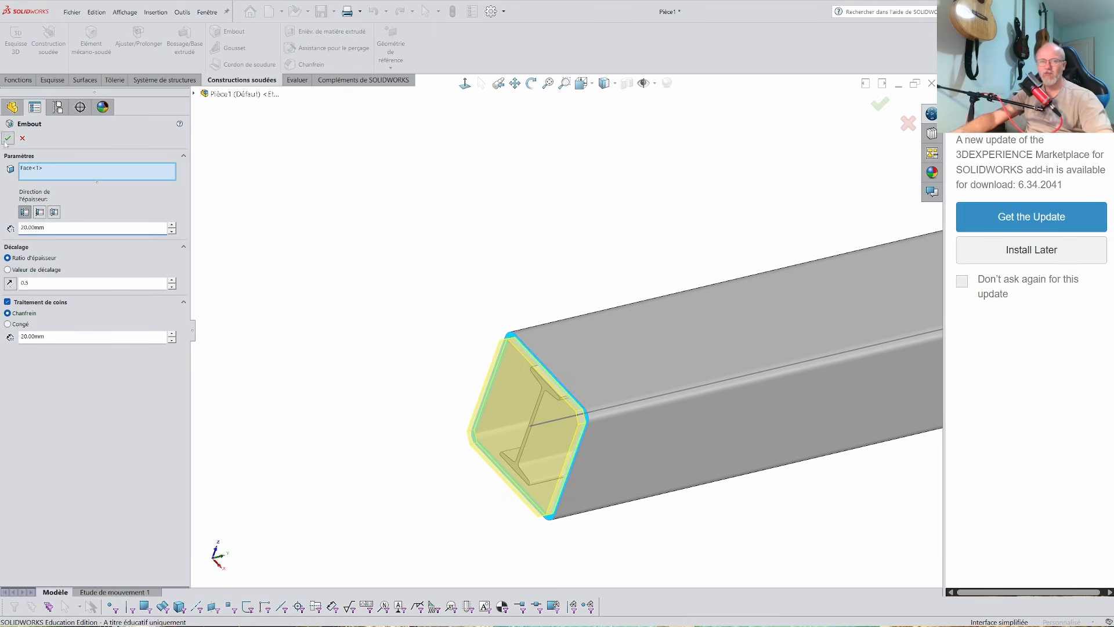
key("Return")
Step: Inspect the end cap on the vertical tube from another angle and collapse the first cut-list item
scroll(527, 389, "down", 4)
middle_click_drag(527, 389, 349, 360)
scroll(567, 368, "up", 9)
left_click(15, 166)
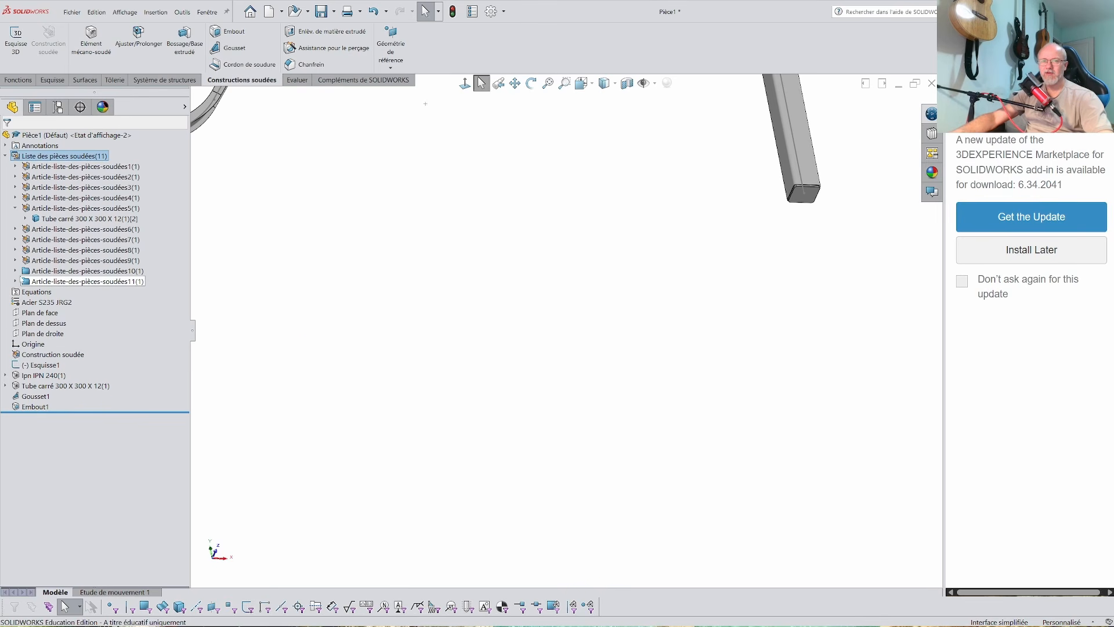
Step: Expand the last two cut-list items to review the gusset and end cap bodies, and view the whole frame
left_click(15, 271)
left_click(15, 292)
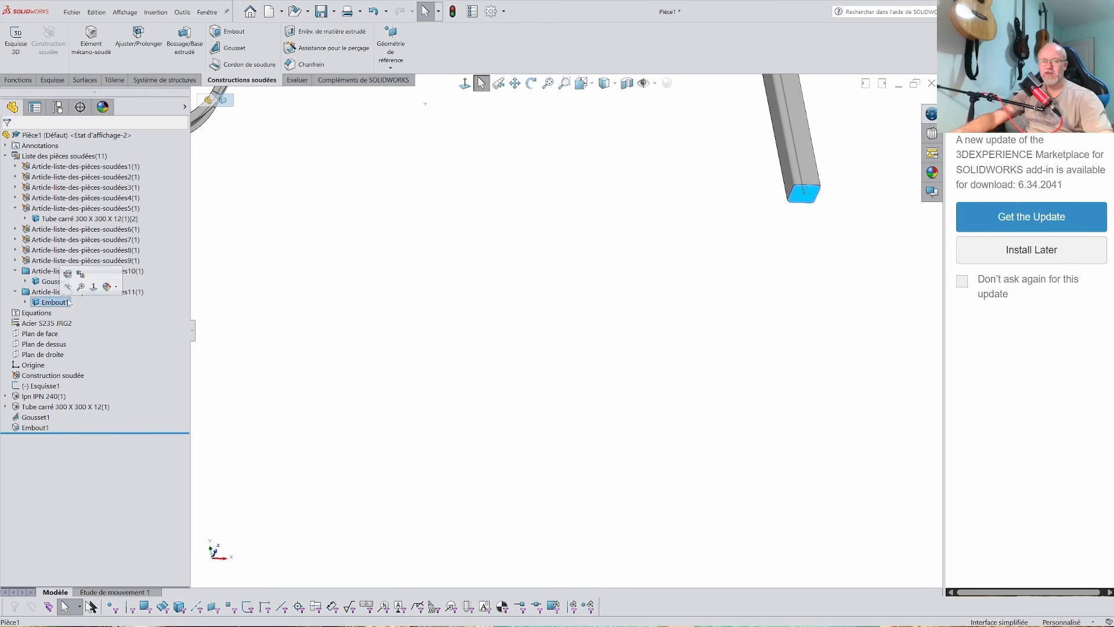
key("f")
scroll(526, 206, "up", 1)
middle_click_drag(528, 208, 515, 354, "ctrl")
scroll(523, 261, "down", 2)
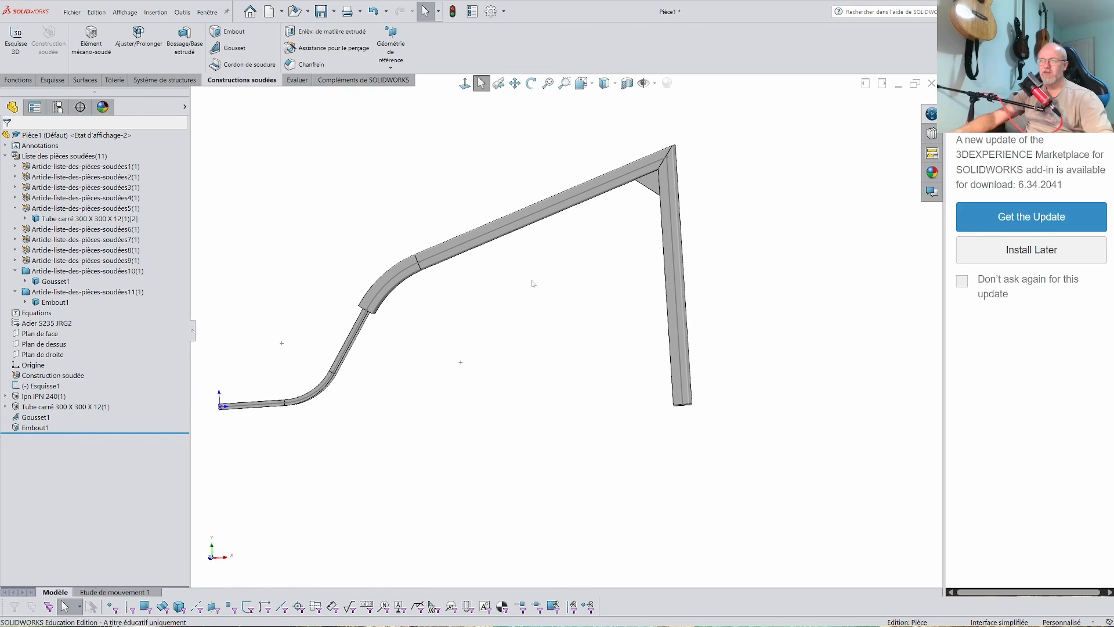
right_click(44, 283)
key("Escape")
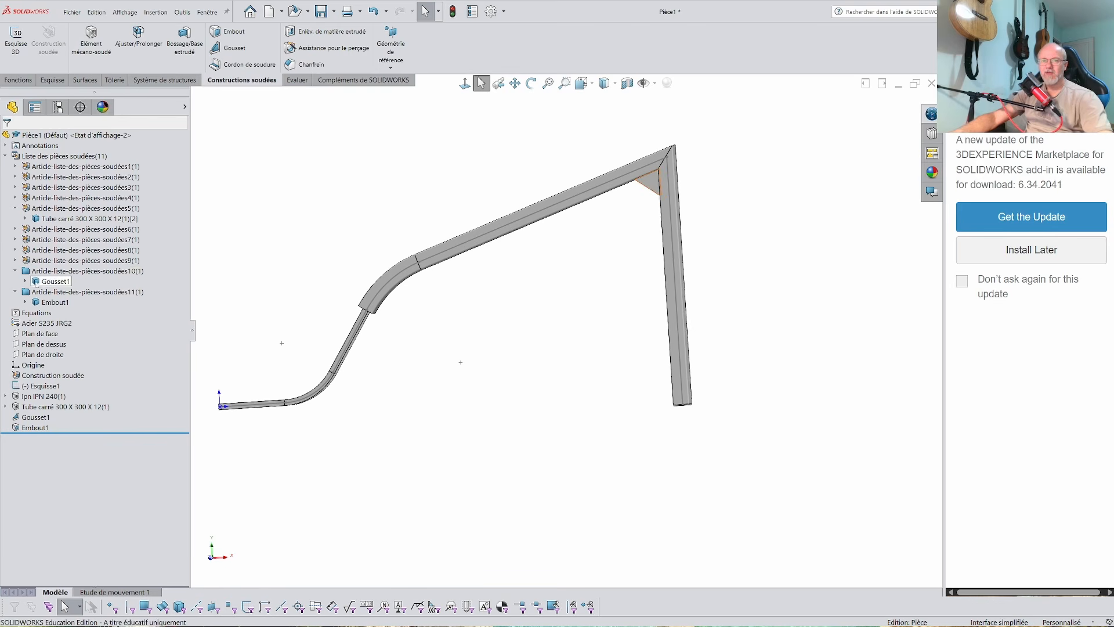
Step: Open the properties of the gusset's cut-list item and add a DESCRIPTION property with the value Gousset
right_click(46, 271)
left_click(70, 301)
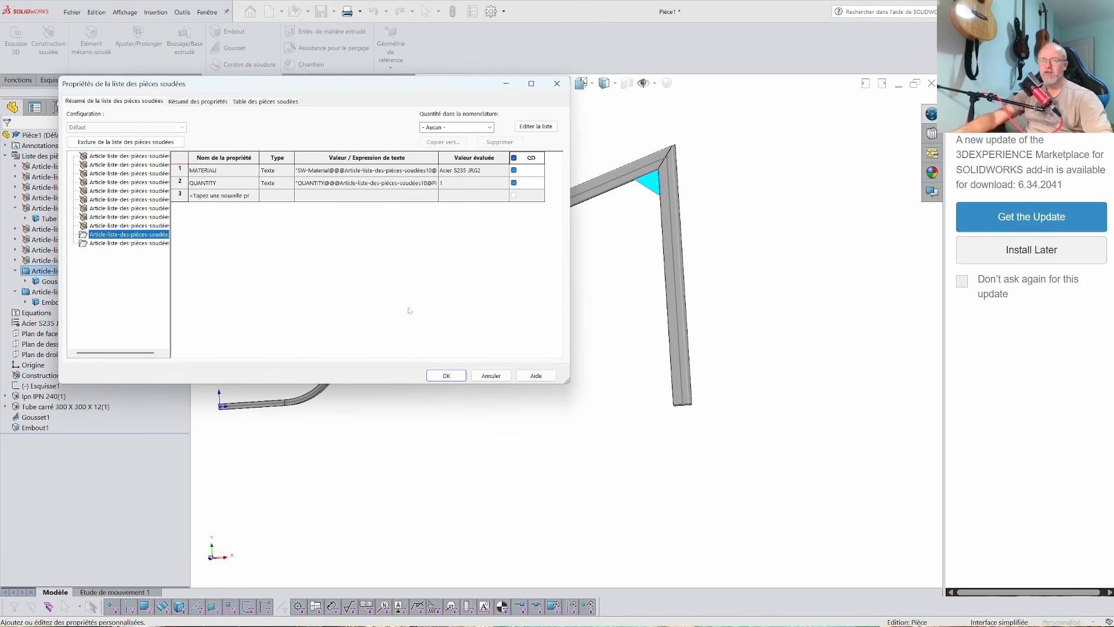
left_click(106, 235)
left_click(211, 196)
left_click(254, 195)
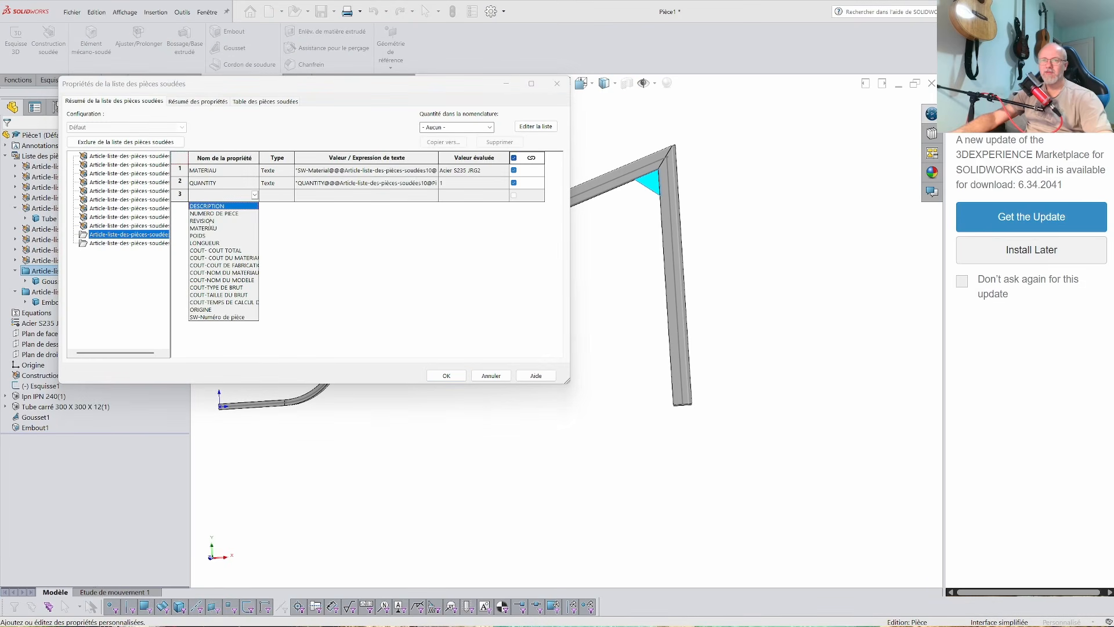
left_click(214, 208)
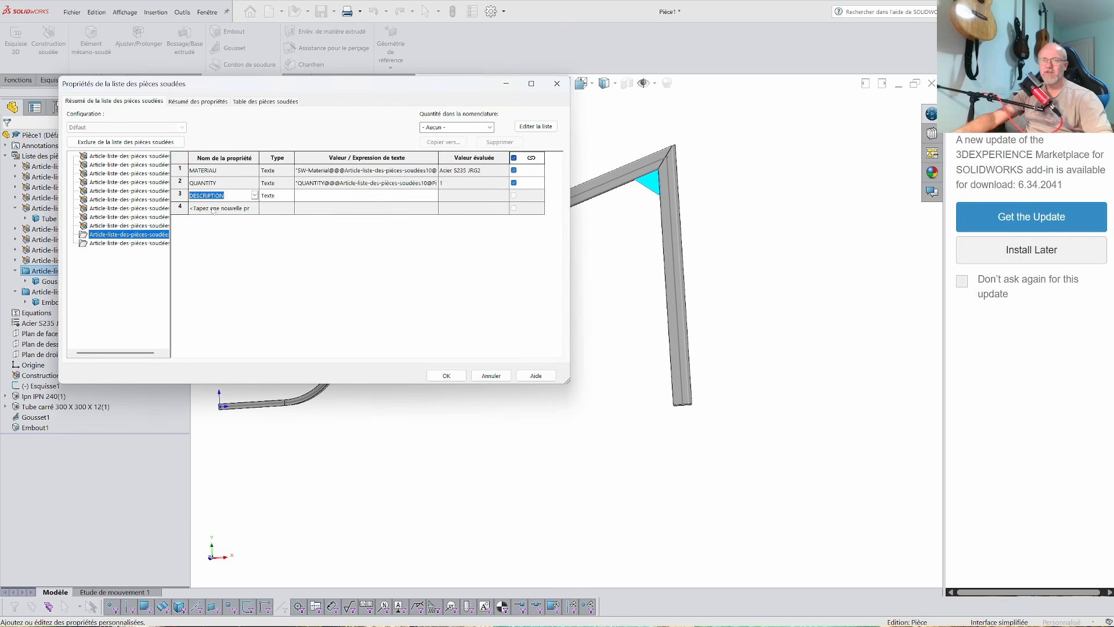
left_click(303, 195)
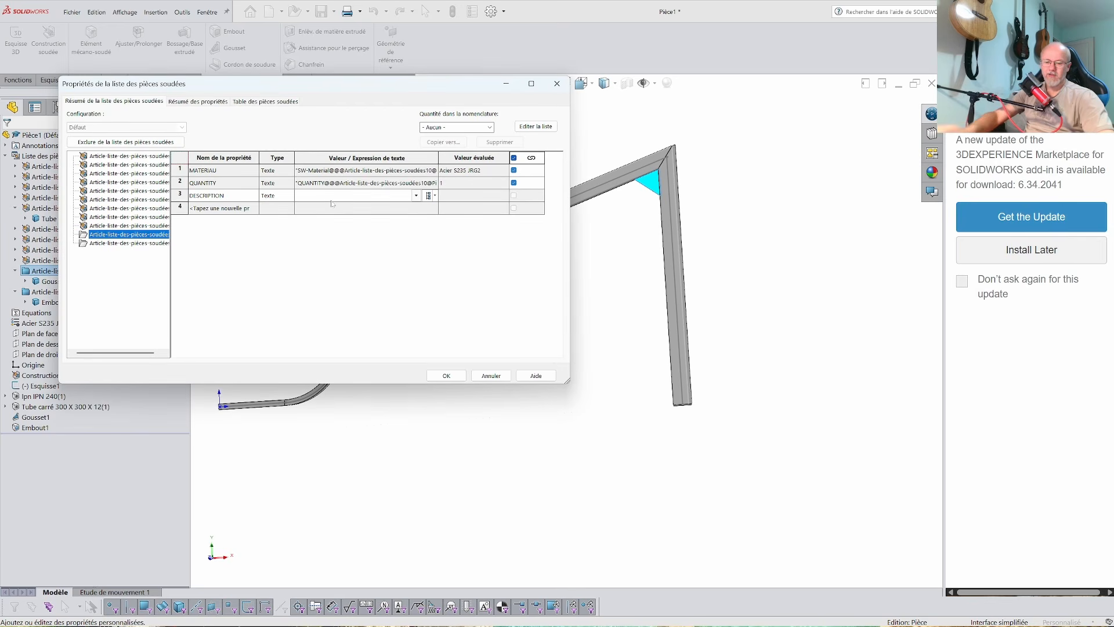
type("Gousset")
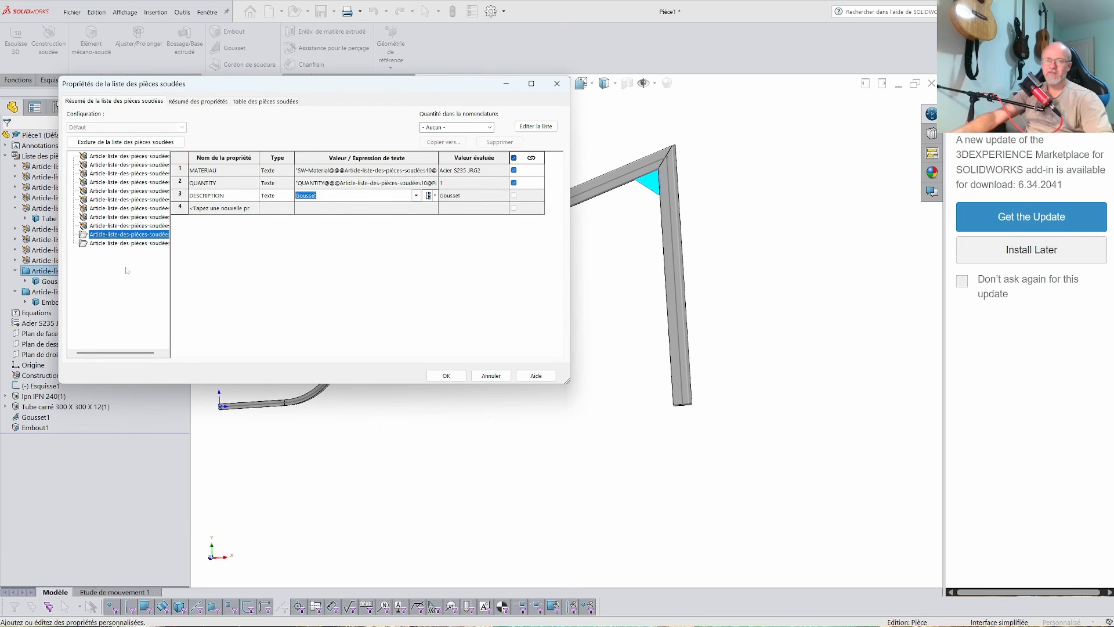
Step: Add a DESCRIPTION property with the value Bouchon to the end cap's cut-list item and accept the properties
left_click(91, 243)
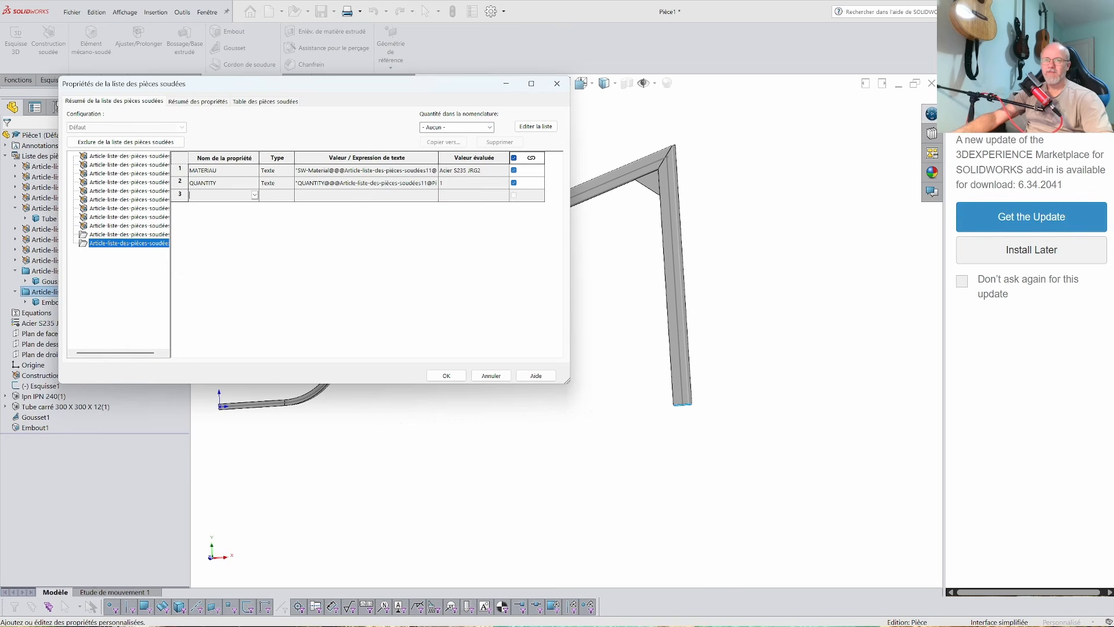
left_click(255, 196)
left_click(210, 207)
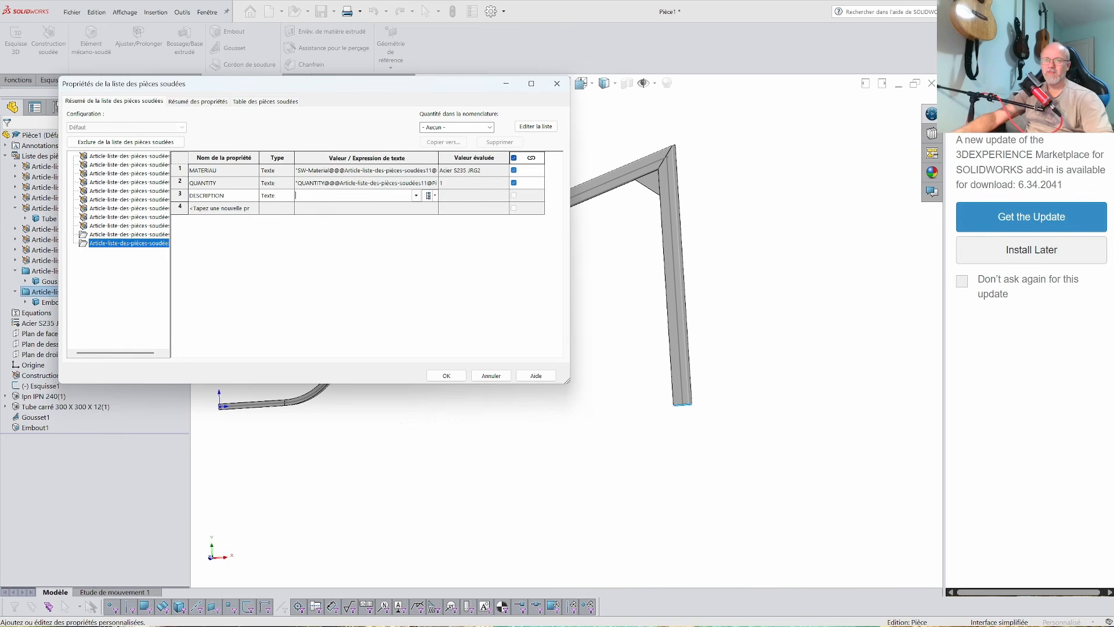
type("Boucho")
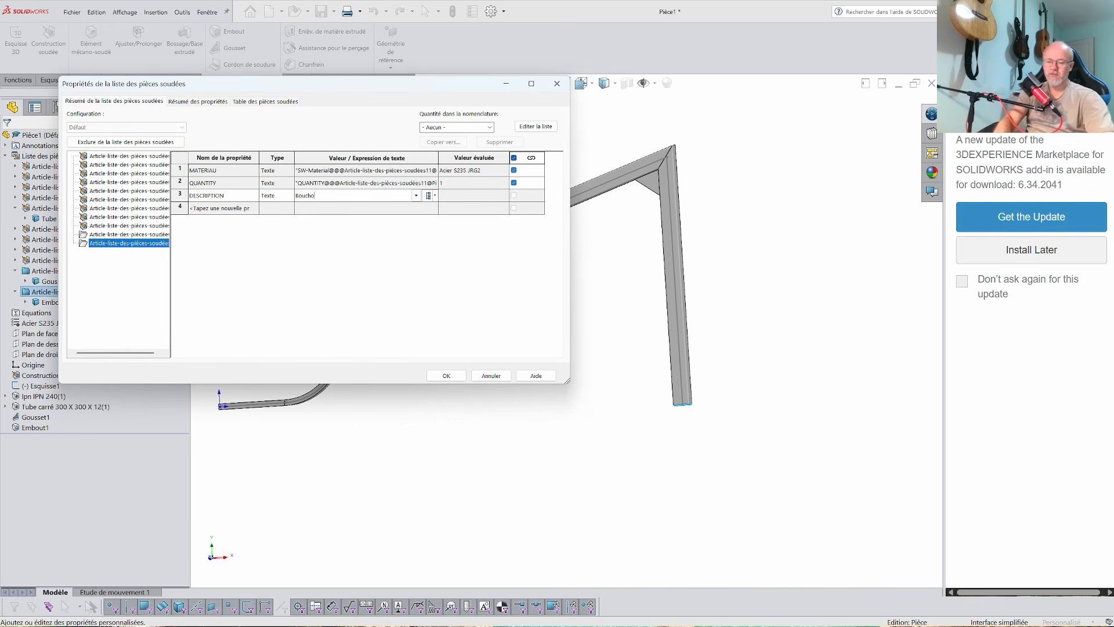
type("n")
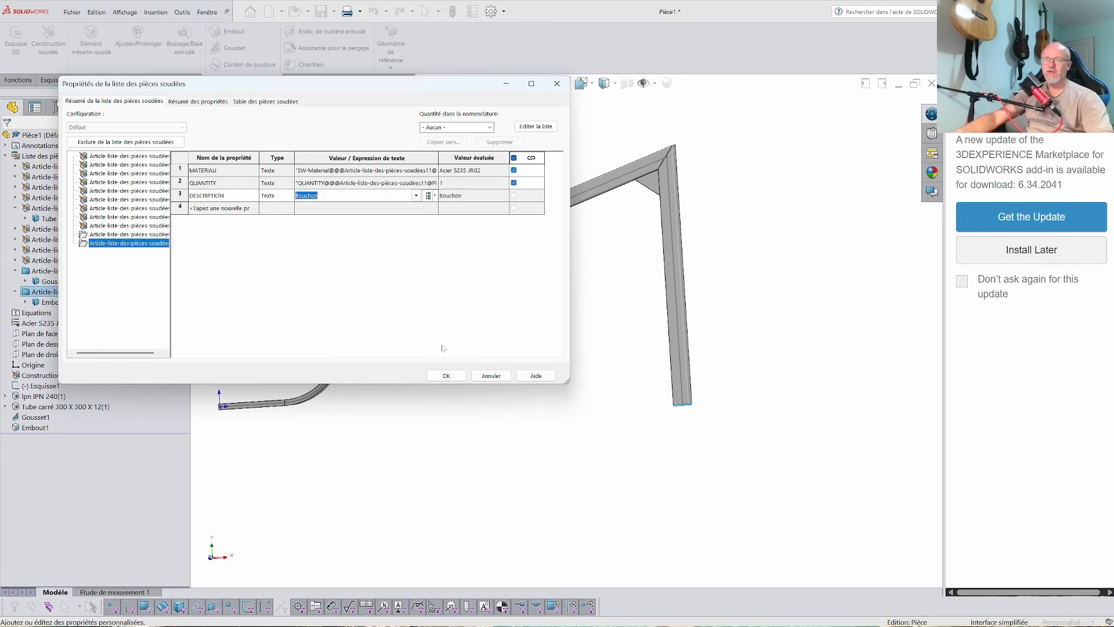
left_click(446, 375)
Step: Collapse the cut list in the feature tree and clear the selection
middle_click_drag(481, 313, 458, 383)
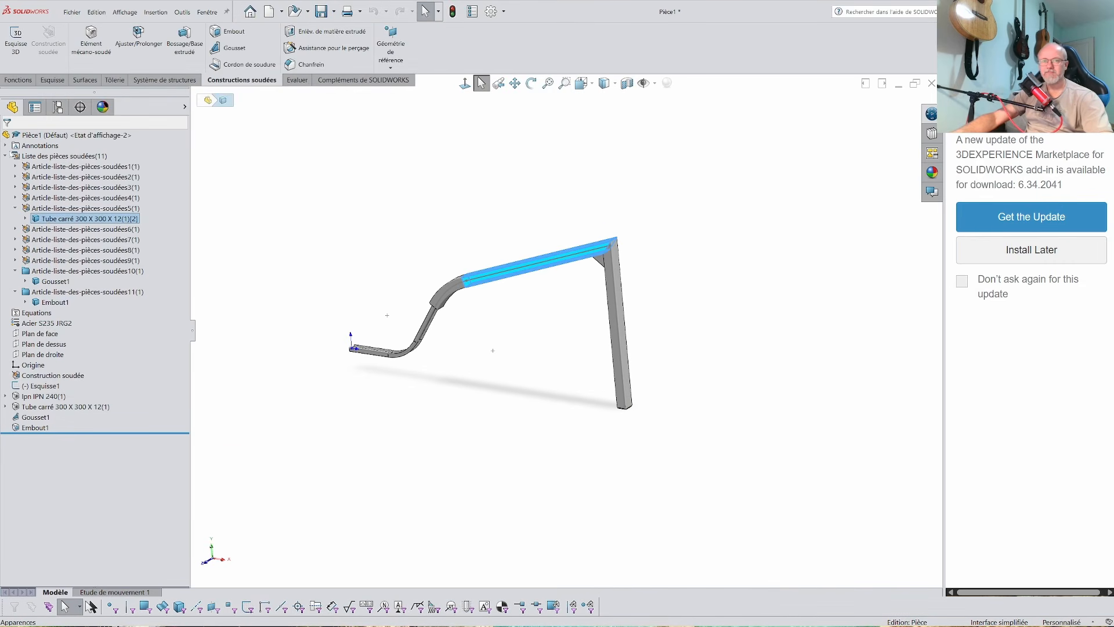
left_click(5, 155)
left_click(249, 232)
middle_click_drag(398, 241, 427, 265)
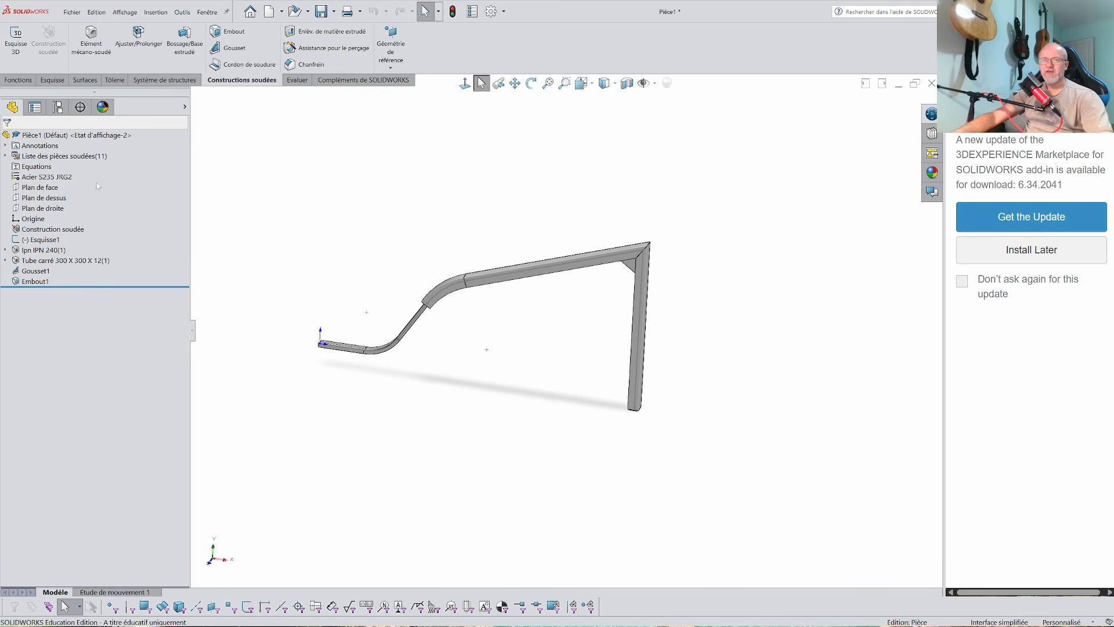
Step: Start a 3D sketch beside the frame and draw three connected lines: one vertical, one in the YZ plane and one in the ZX plane
left_click(16, 42)
scroll(351, 360, "down", 4)
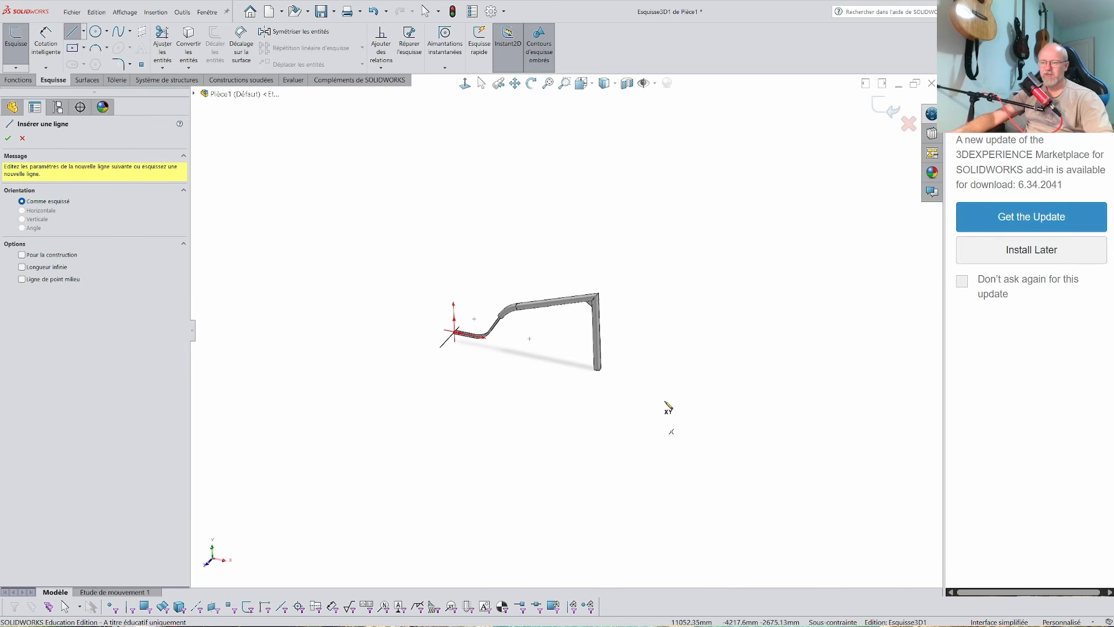
left_click(663, 372)
left_click(661, 287)
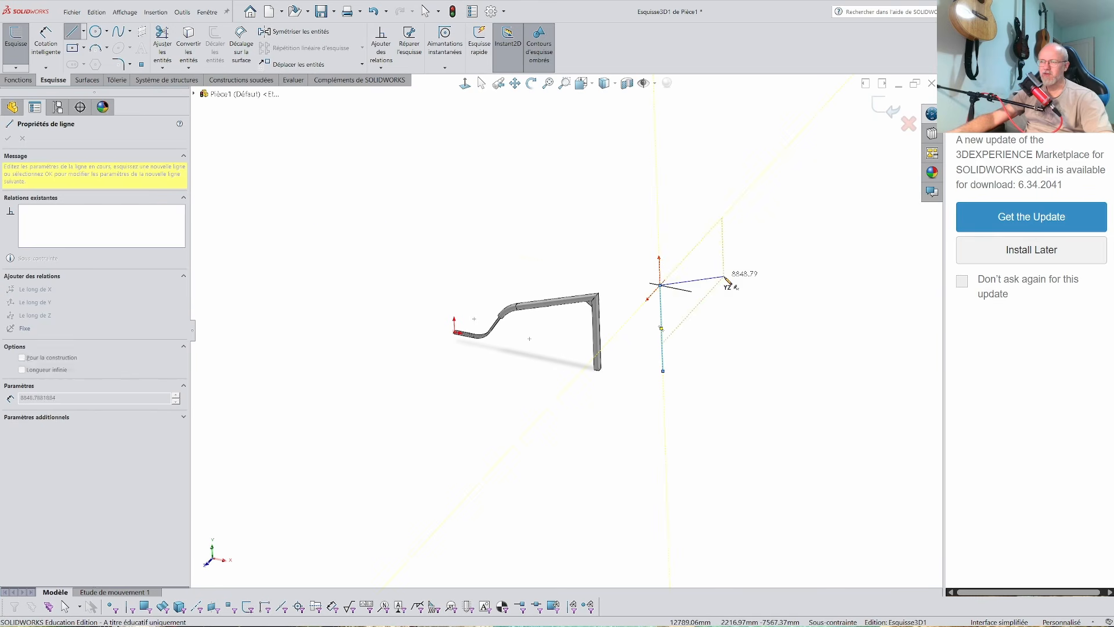
mouse_move(716, 229)
middle_mouse_down()
mouse_move(684, 281)
mouse_move(694, 279)
middle_mouse_up()
left_click(724, 225)
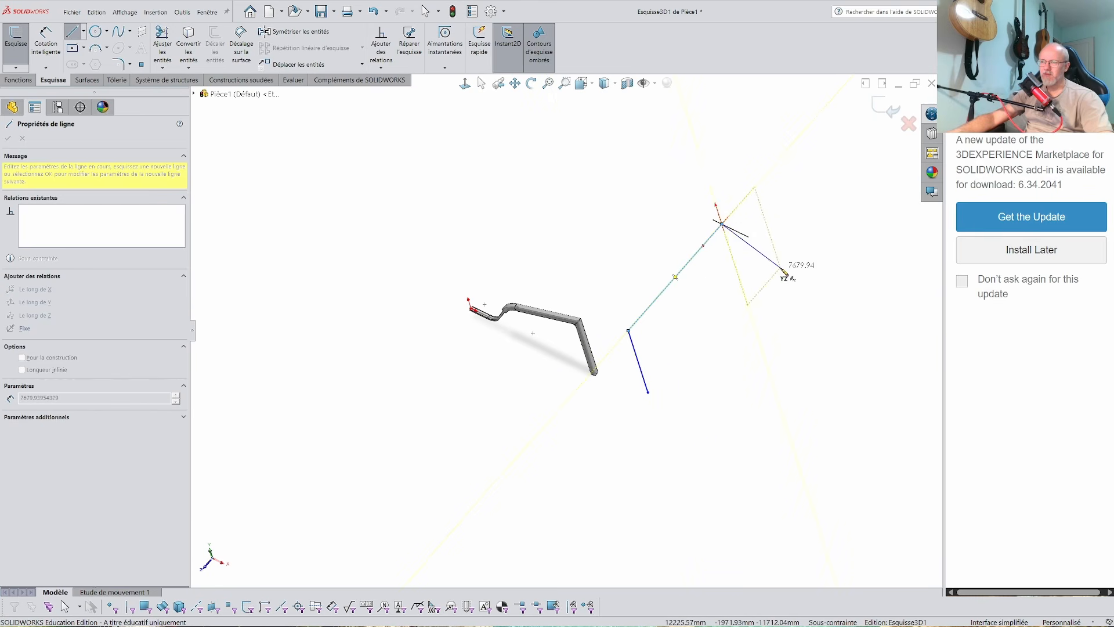
middle_click_drag(803, 261, 824, 225)
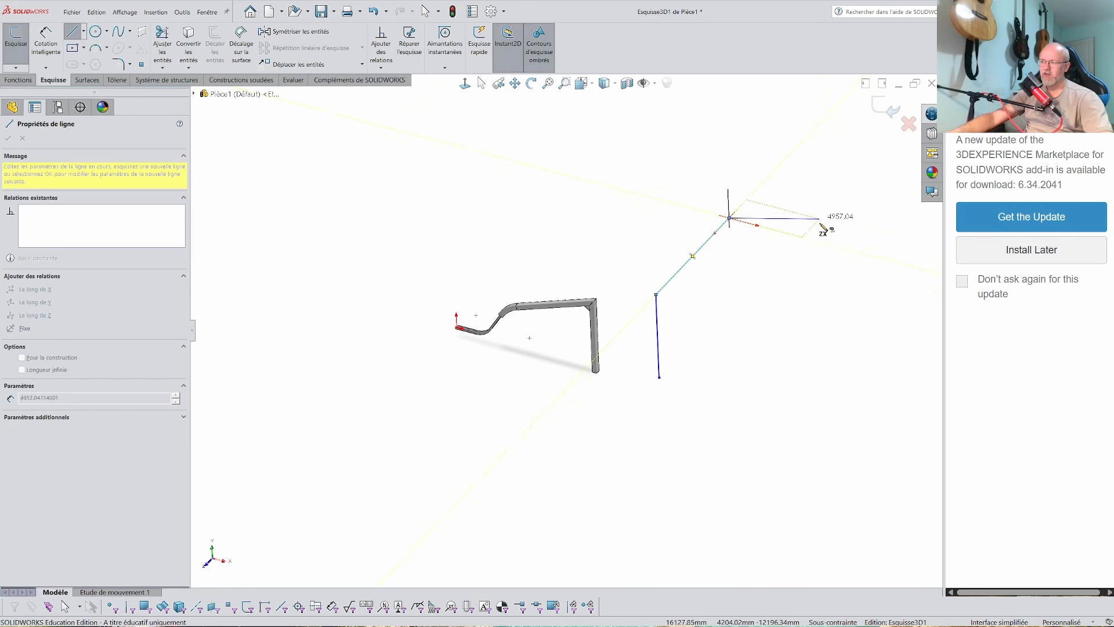
left_click(845, 199)
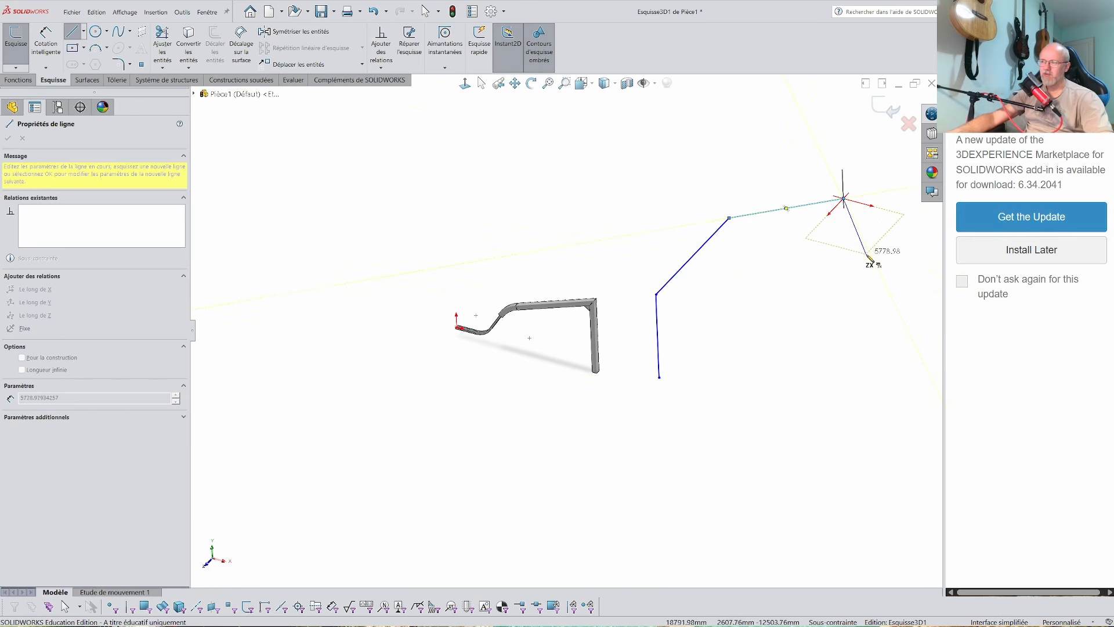
Step: Continue the chain with a ZX-plane line, a vertical line about 3260 mm long and an X-direction line about 11778 mm long, and exit the sketch
left_click(870, 259)
middle_click_drag(841, 279, 797, 266)
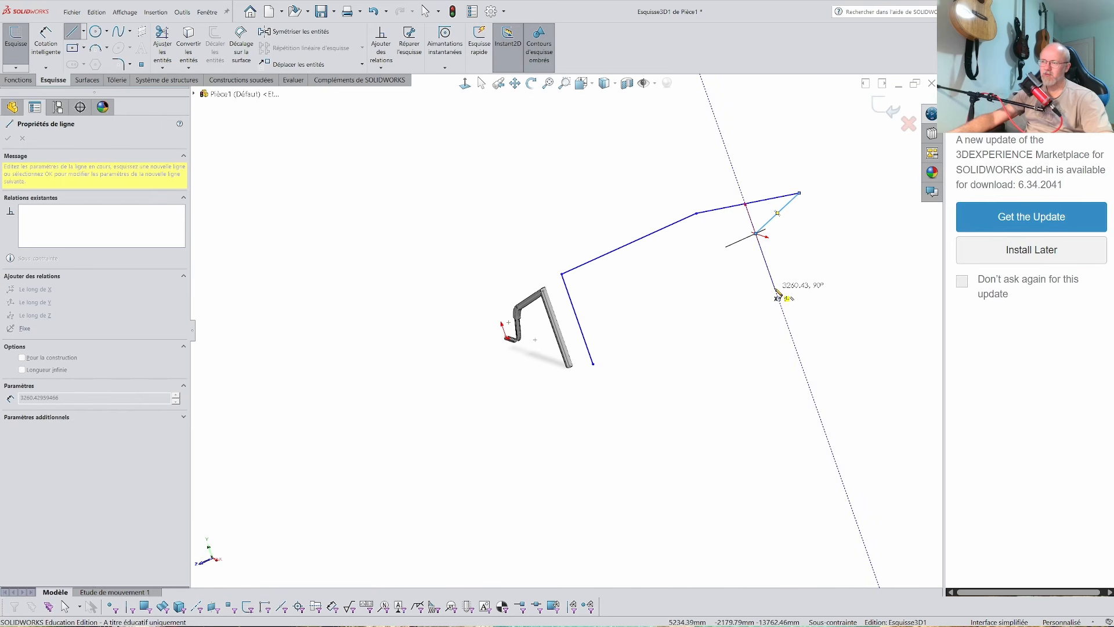
left_click(778, 293)
mouse_move(778, 293)
middle_mouse_down()
mouse_move(762, 341)
mouse_move(834, 344)
middle_mouse_up()
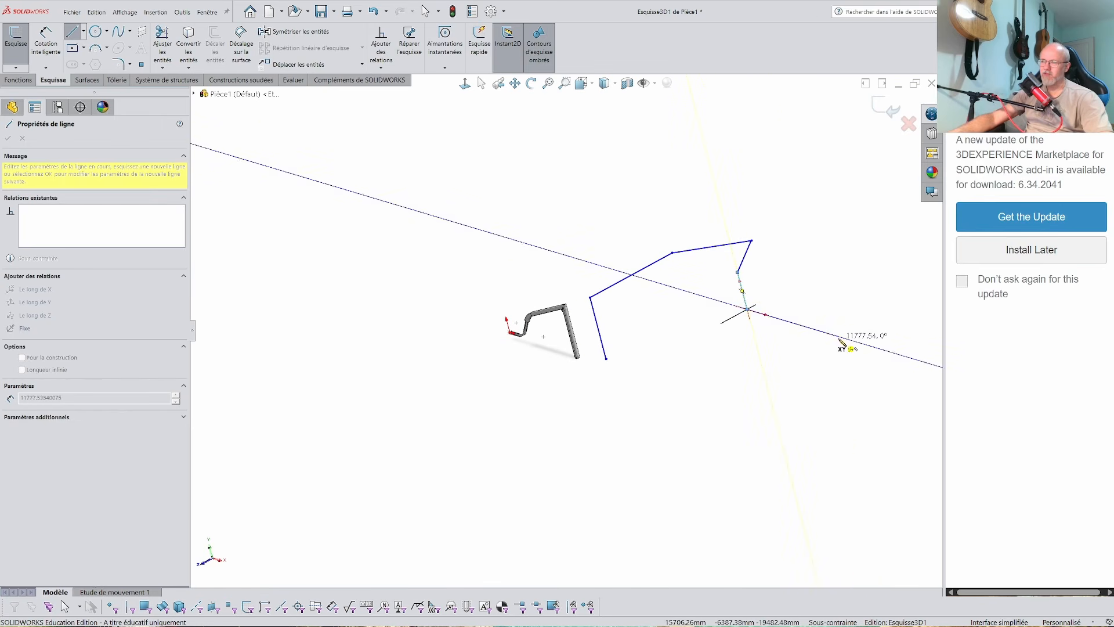
mouse_move(886, 246)
middle_mouse_down()
mouse_move(789, 313)
mouse_move(797, 376)
mouse_move(842, 273)
middle_mouse_up()
double_click(854, 236)
left_click(885, 109)
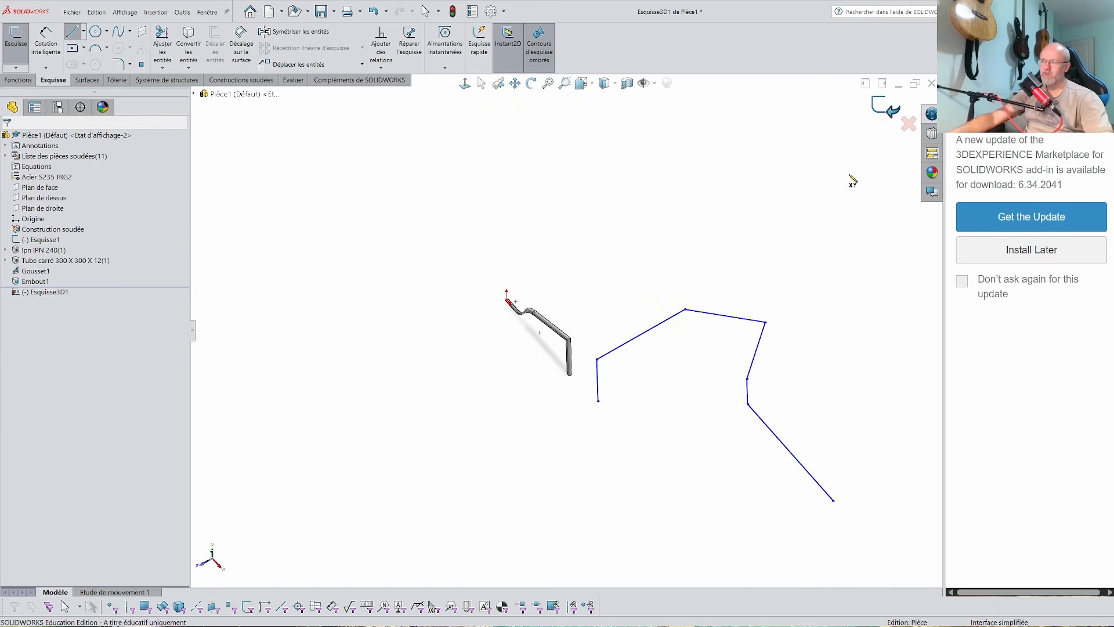
middle_click_drag(751, 311, 751, 274)
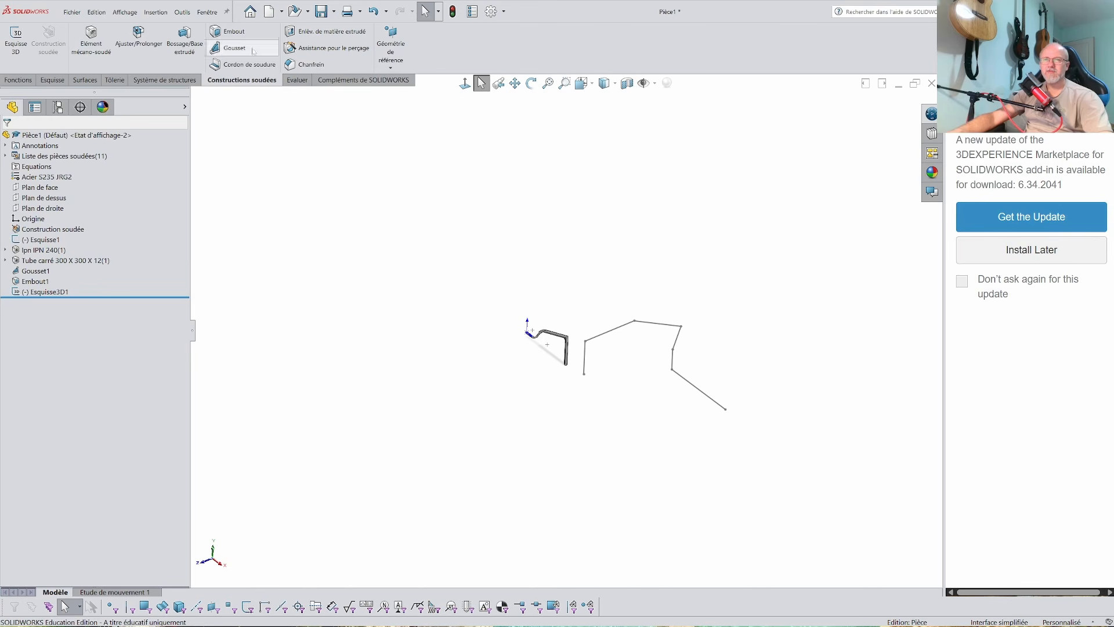
Step: Start a structural member using the Descours et Cabaud standard, type Tube rond, size 88.9 x 3.2
left_click(92, 38)
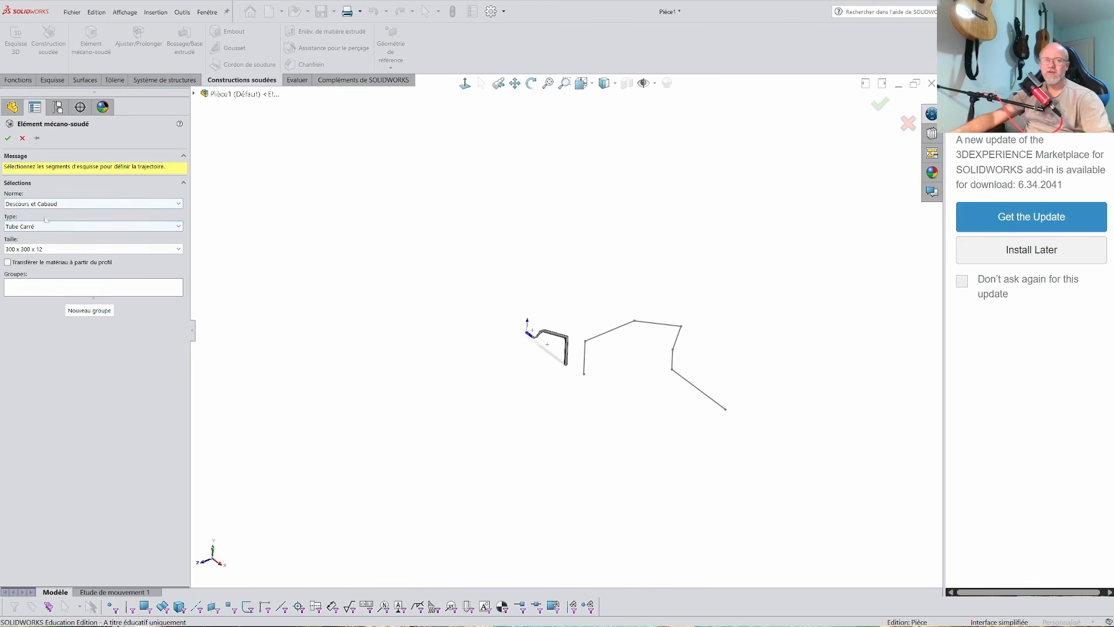
left_click(46, 224)
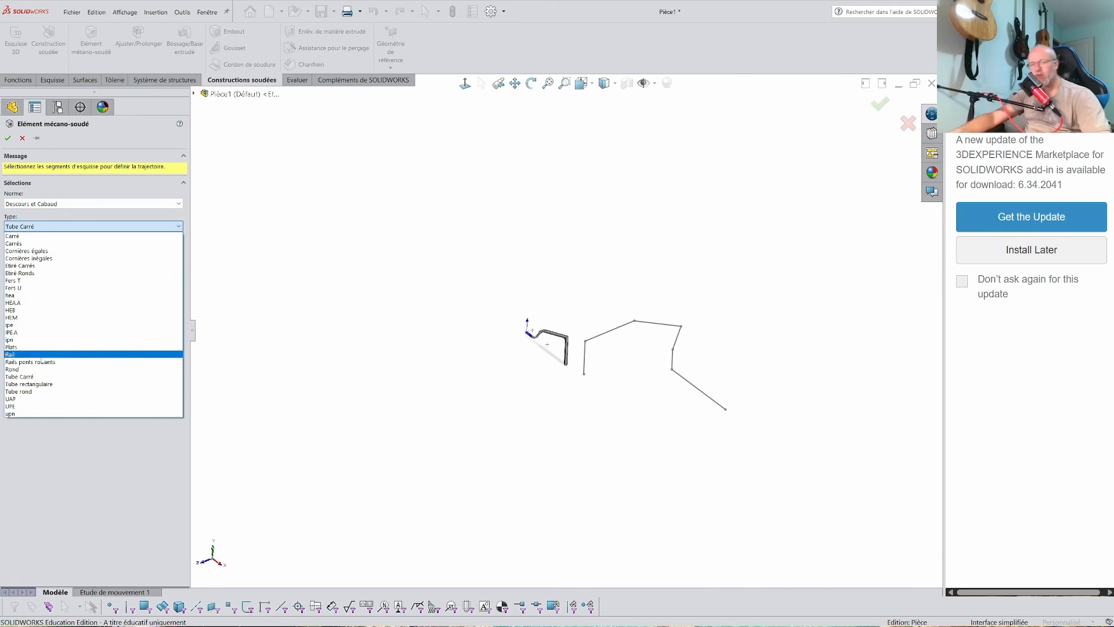
left_click(20, 391)
left_click(52, 248)
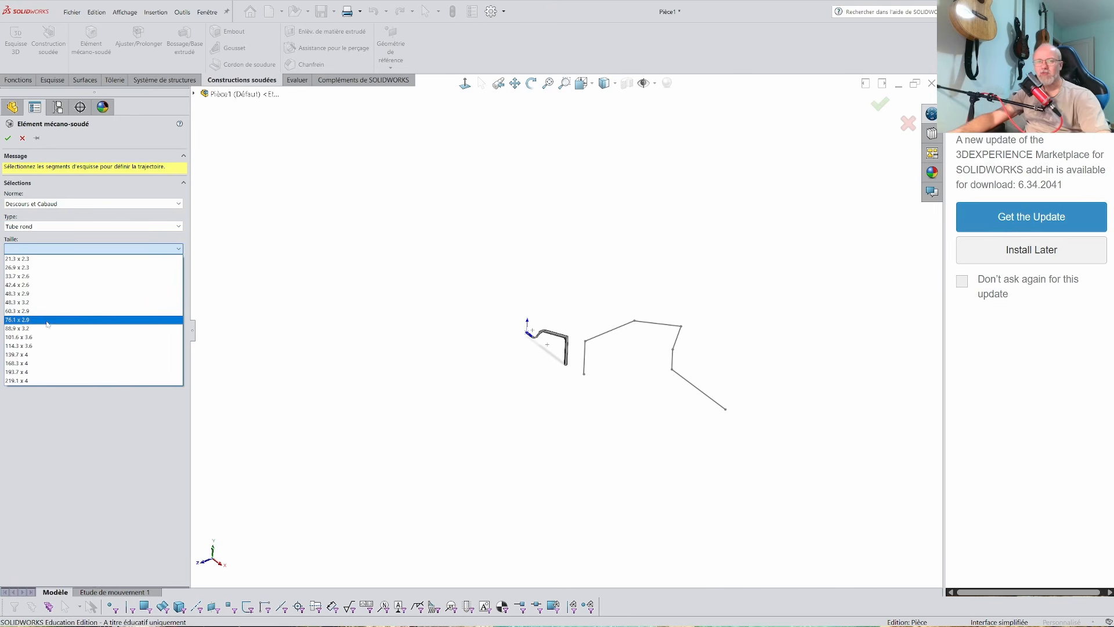
left_click(46, 328)
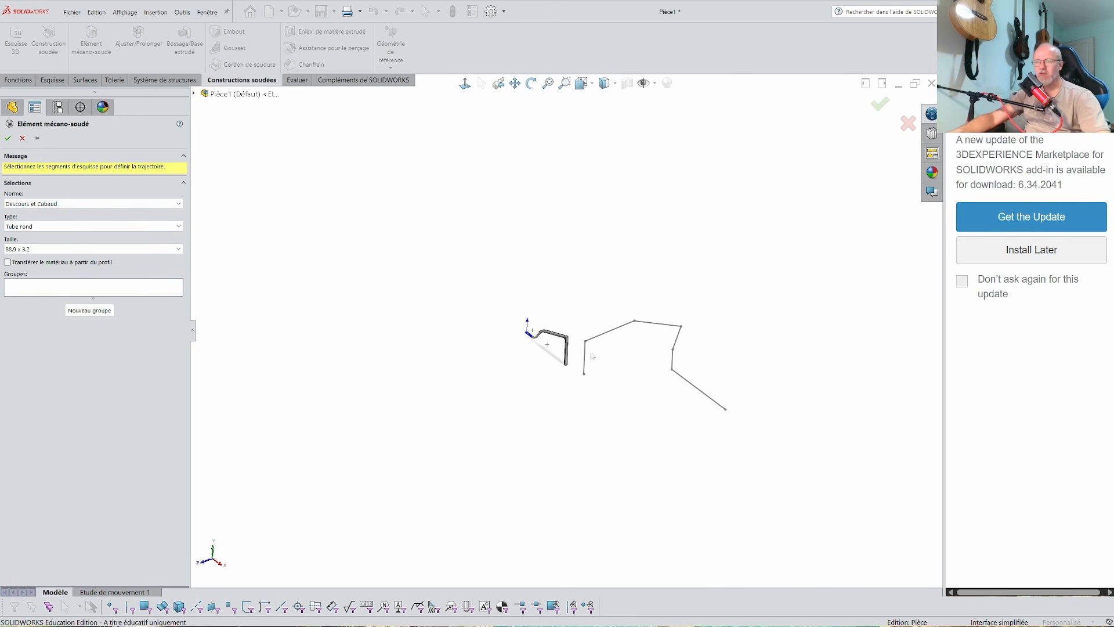
Step: Select all six connected lines of the 3D sketch as the structural member's path
left_click(611, 330)
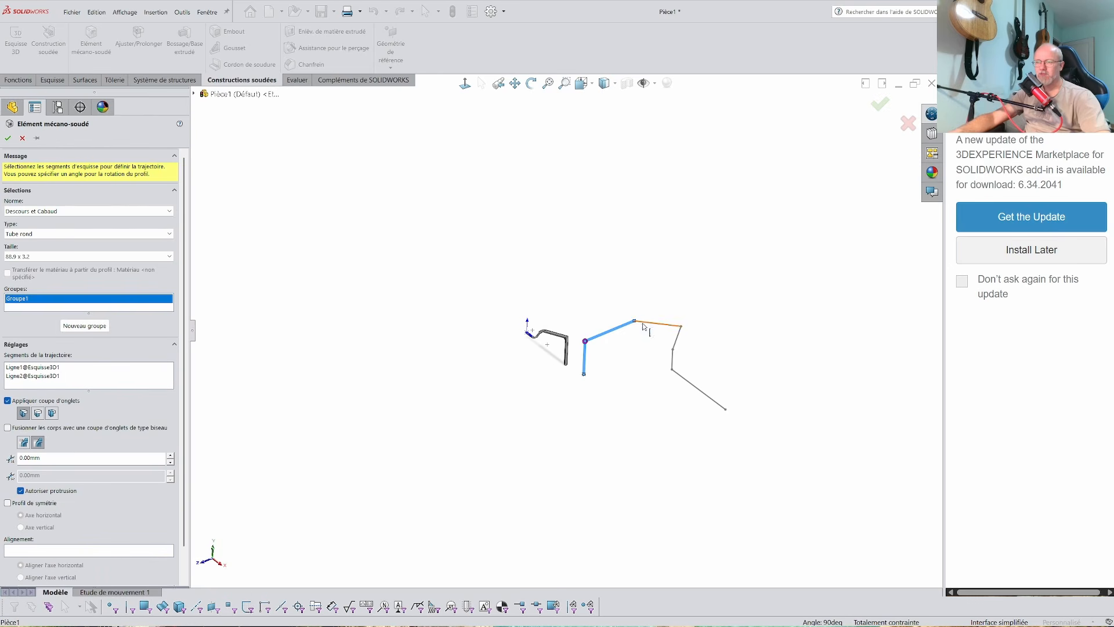
left_click(645, 322)
left_click(680, 340)
left_click(674, 360)
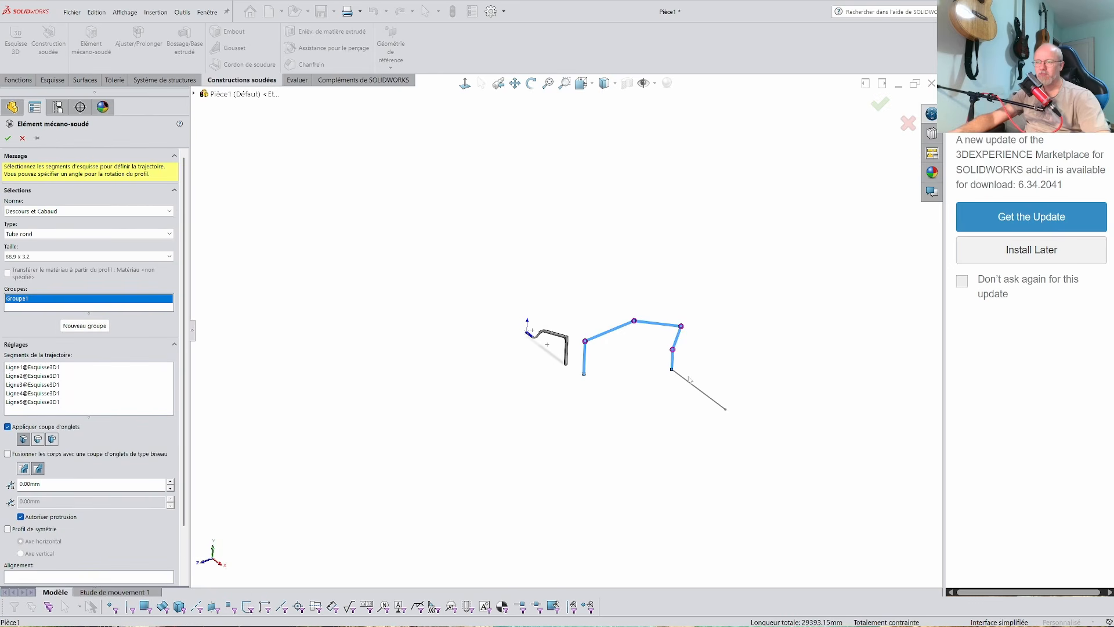
left_click(691, 385)
scroll(607, 357, "down", 10)
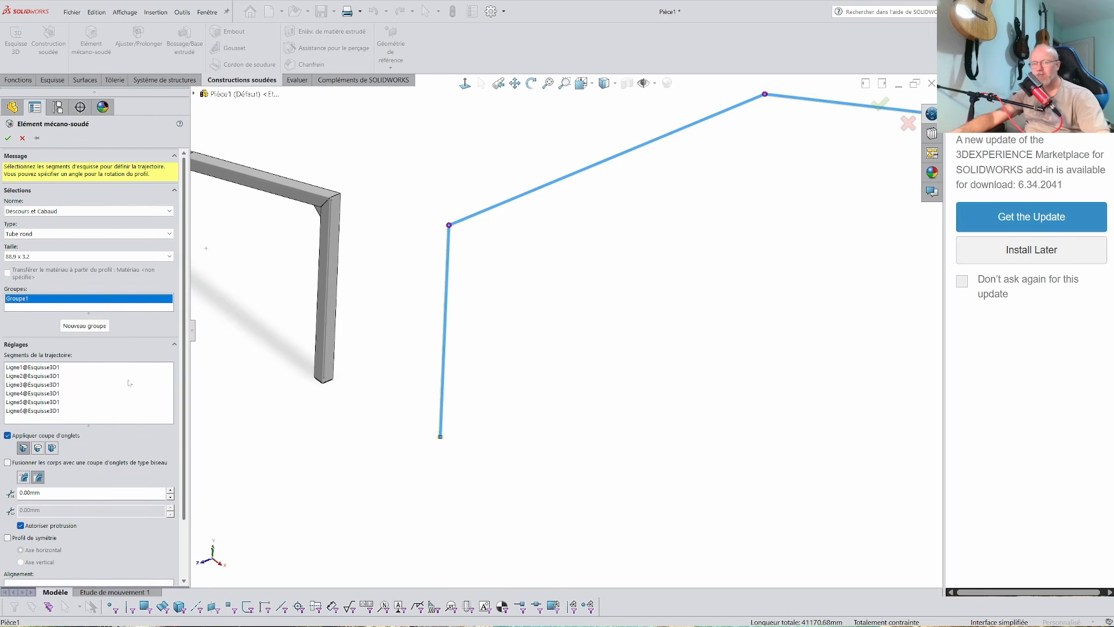
Step: Change the round tube's size to 219.1 x 4 and create the structural member
left_click(87, 256)
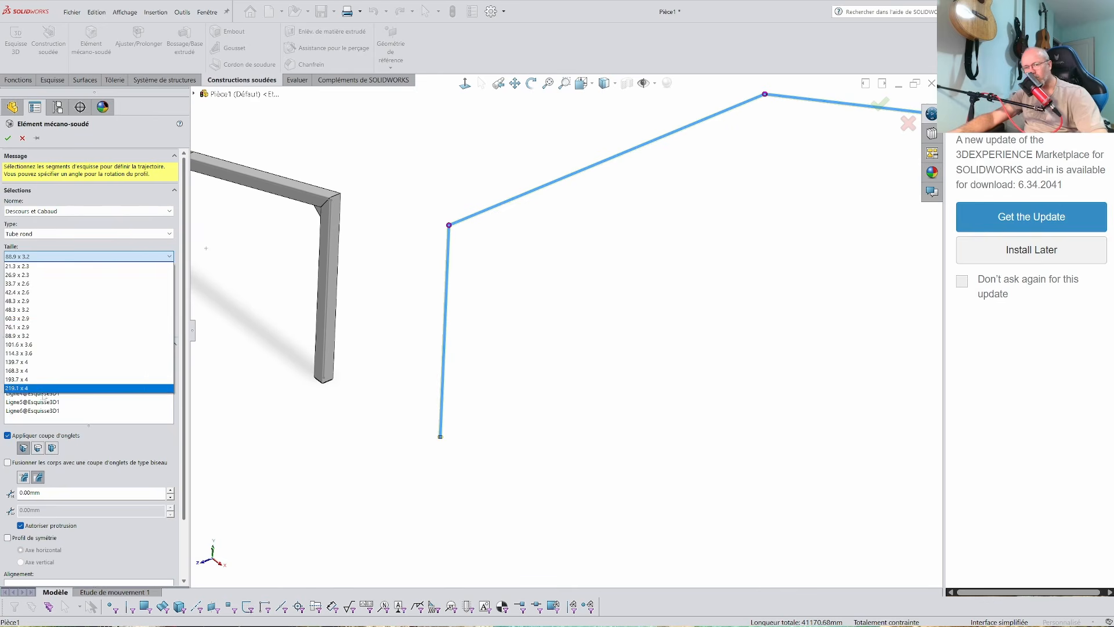
left_click(38, 392)
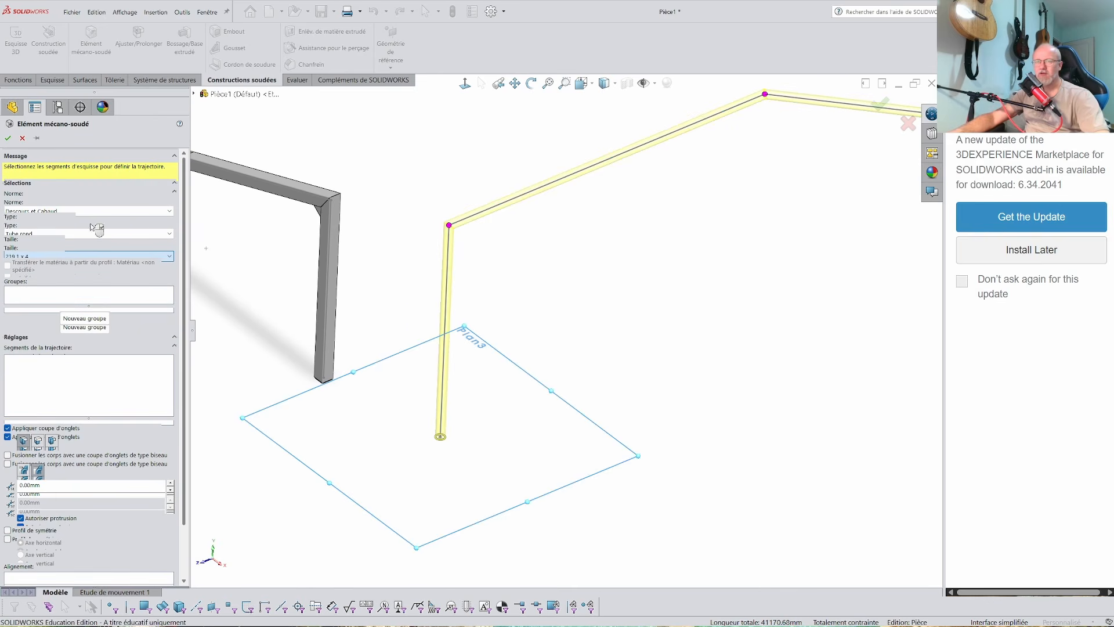
scroll(464, 232, "down", 10)
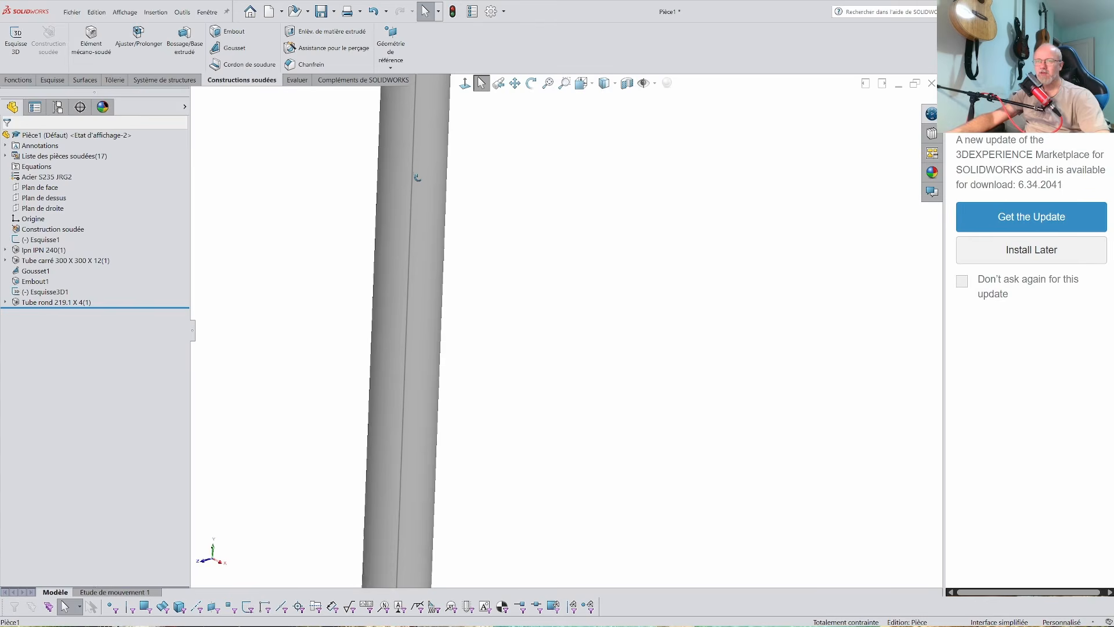
Step: Examine the round tube's open end and the complete tube path beside the square-tube frame from several angles
scroll(493, 266, "up", 11)
middle_click_drag(548, 290, 514, 136)
scroll(546, 401, "down", 9)
scroll(513, 348, "up", 8)
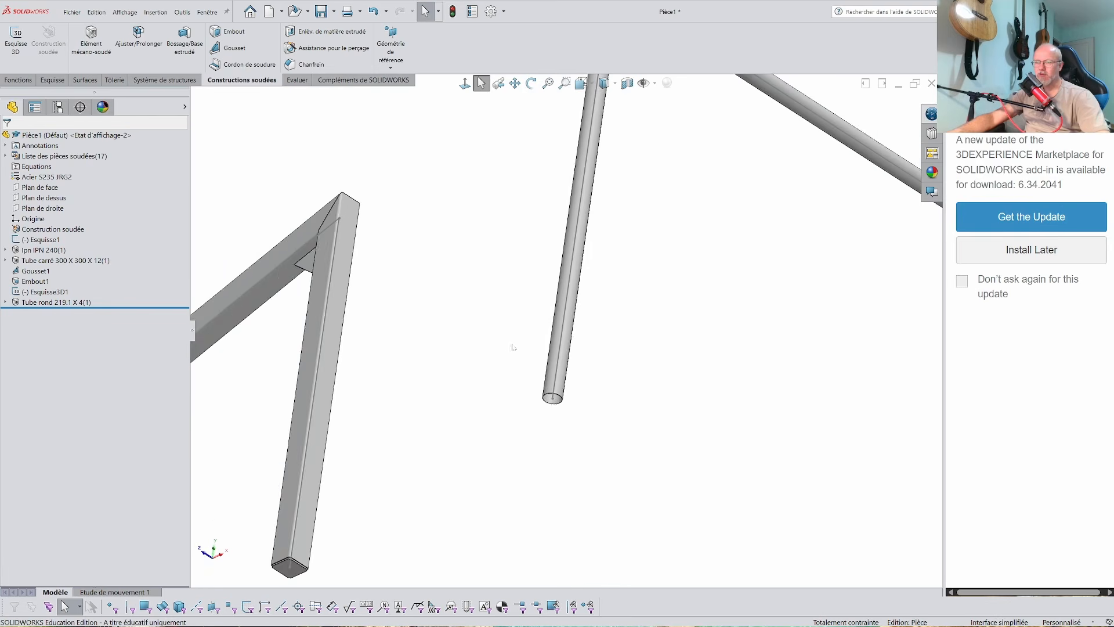
middle_click_drag(513, 349, 572, 325)
scroll(572, 325, "up", 4)
middle_click_drag(672, 295, 487, 385)
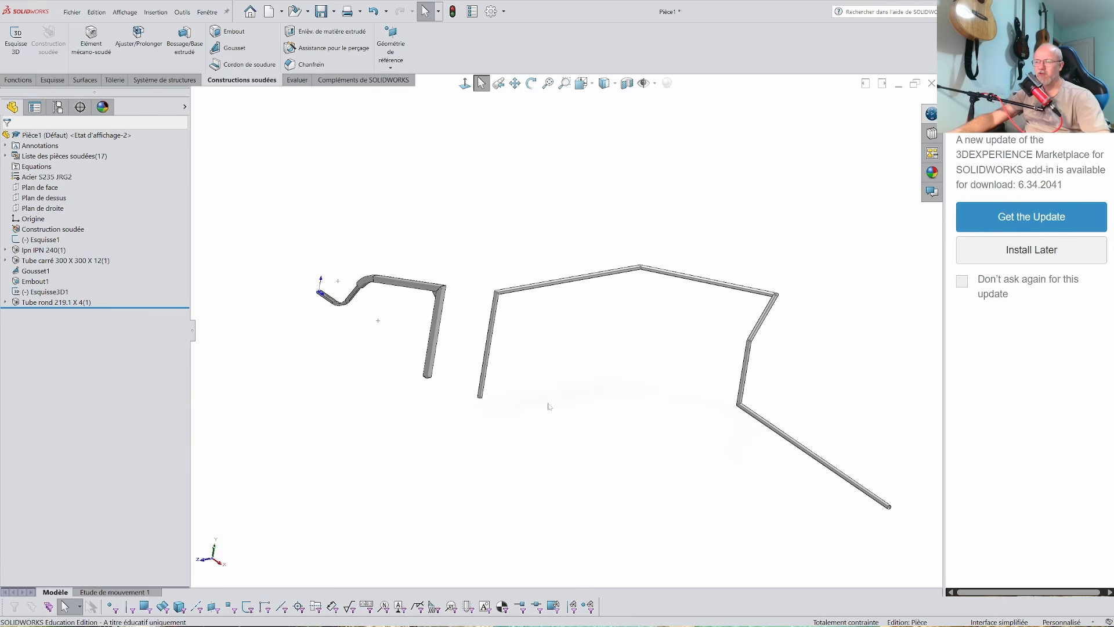
Step: Close the floating Table toolbar and save the weldment part in the Documents SW folder as "mécano"
middle_click_drag(887, 500, 522, 360)
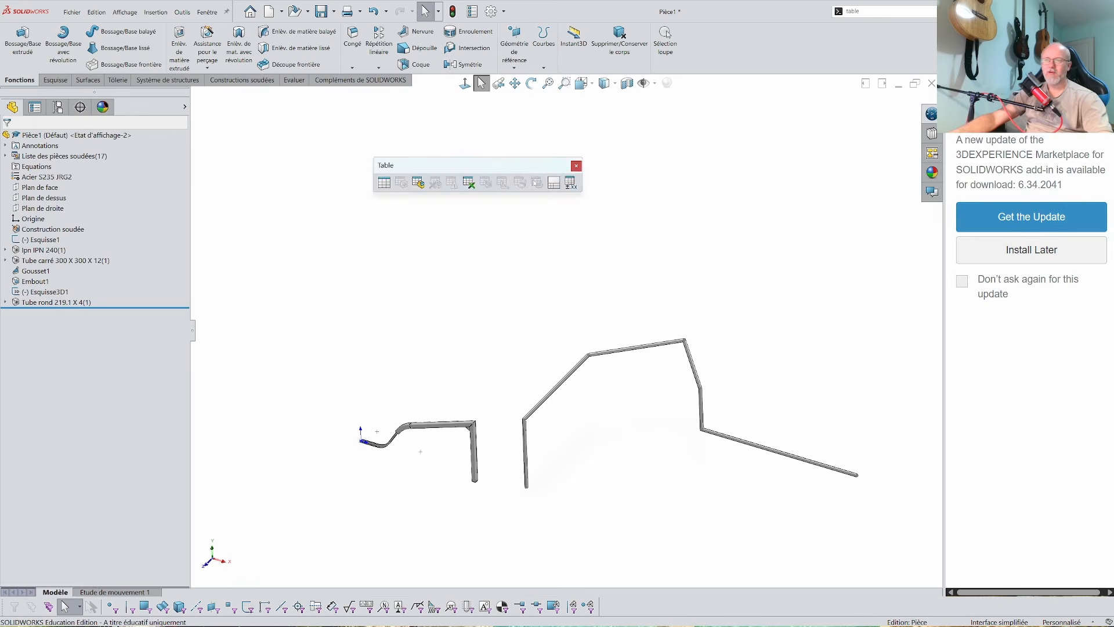
left_click(576, 168)
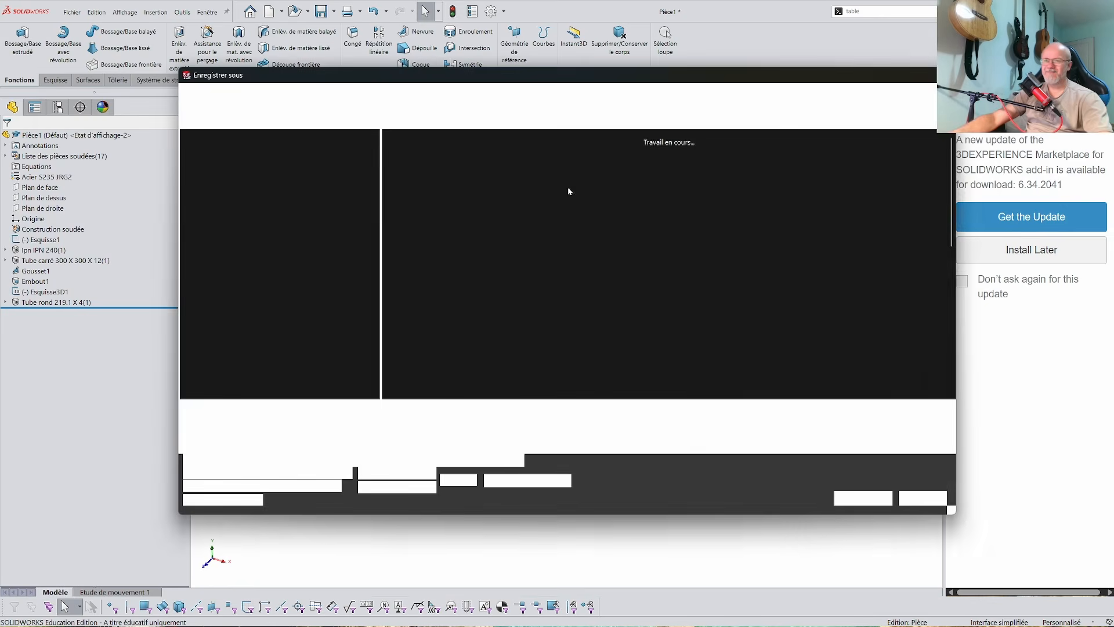
type("mécano")
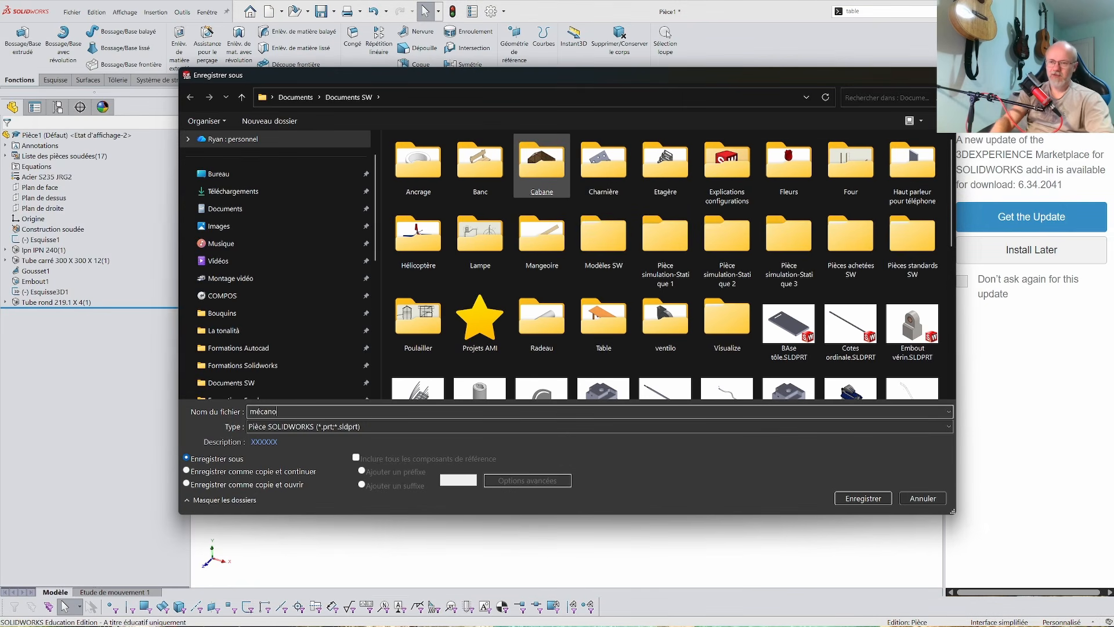
key("Return")
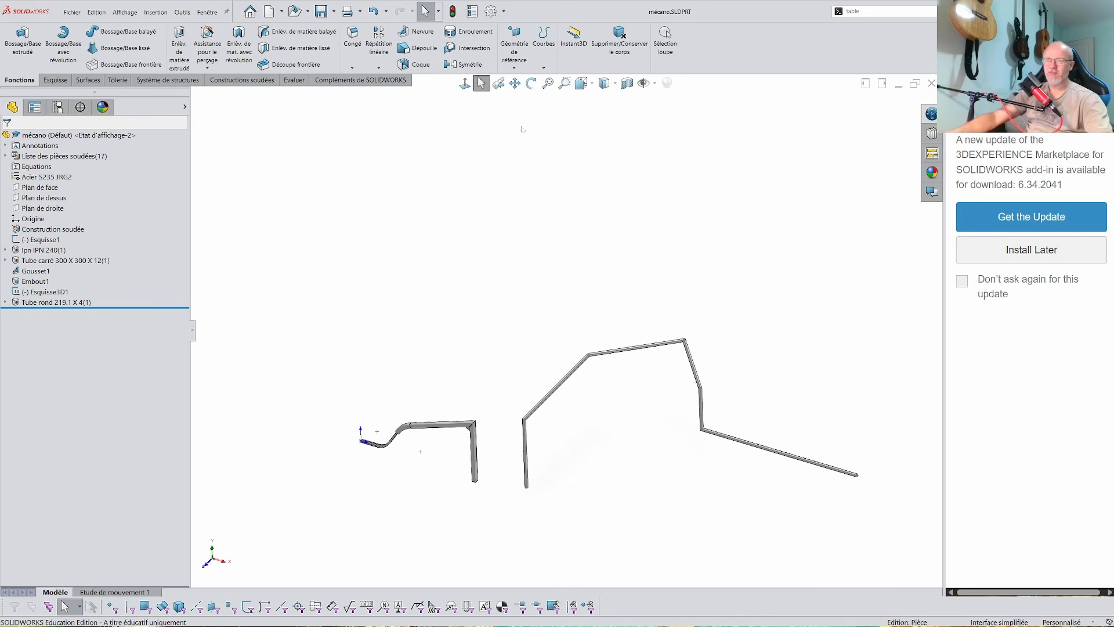
Step: Switch to the mécano drawing and move the isometric view from the sheet's right side toward its middle
key("ctrl+Tab")
key("ctrl+z")
key("ctrl+z")
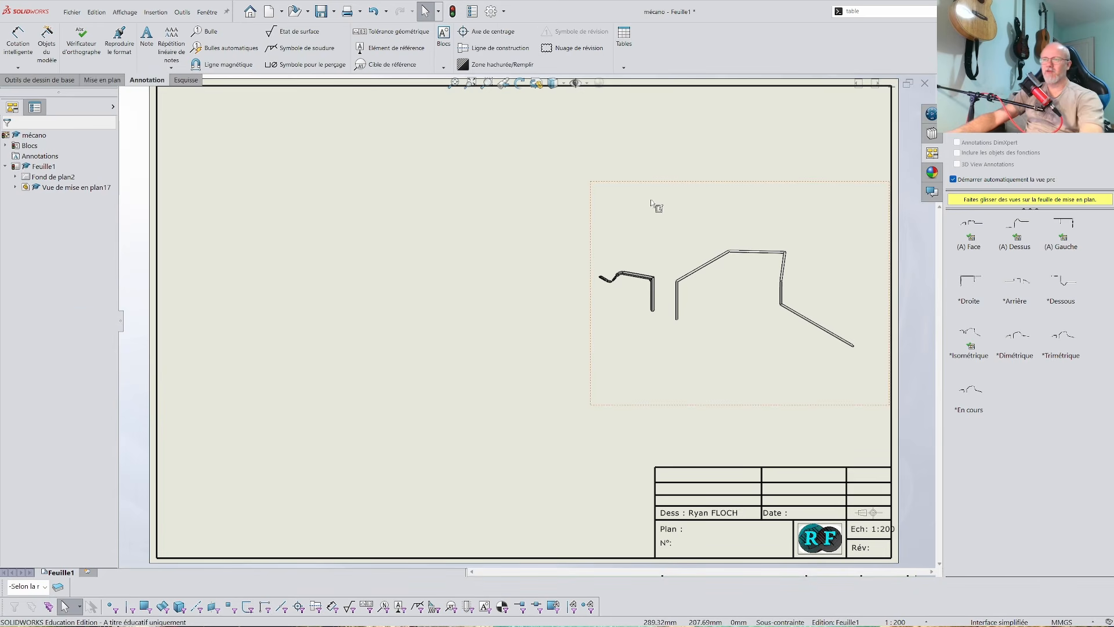
left_click_drag(651, 203, 435, 155)
Step: Start a weldment cut list for the drawing view with the Liste de pièce soudées template from the Modèle liste de pièces soudées folder
left_click(624, 68)
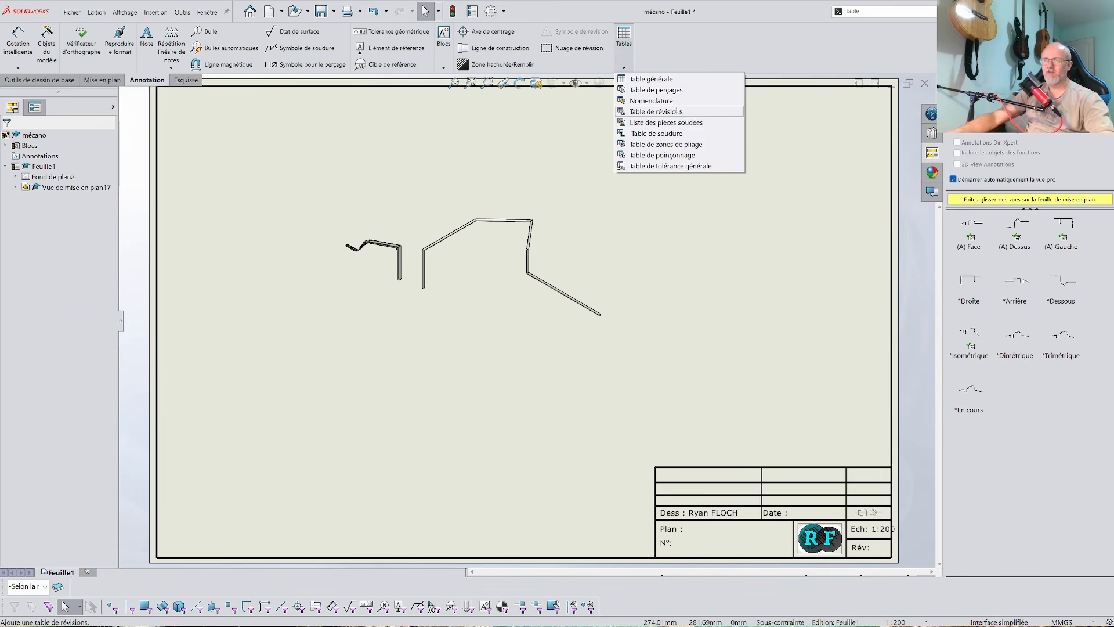
left_click(675, 124)
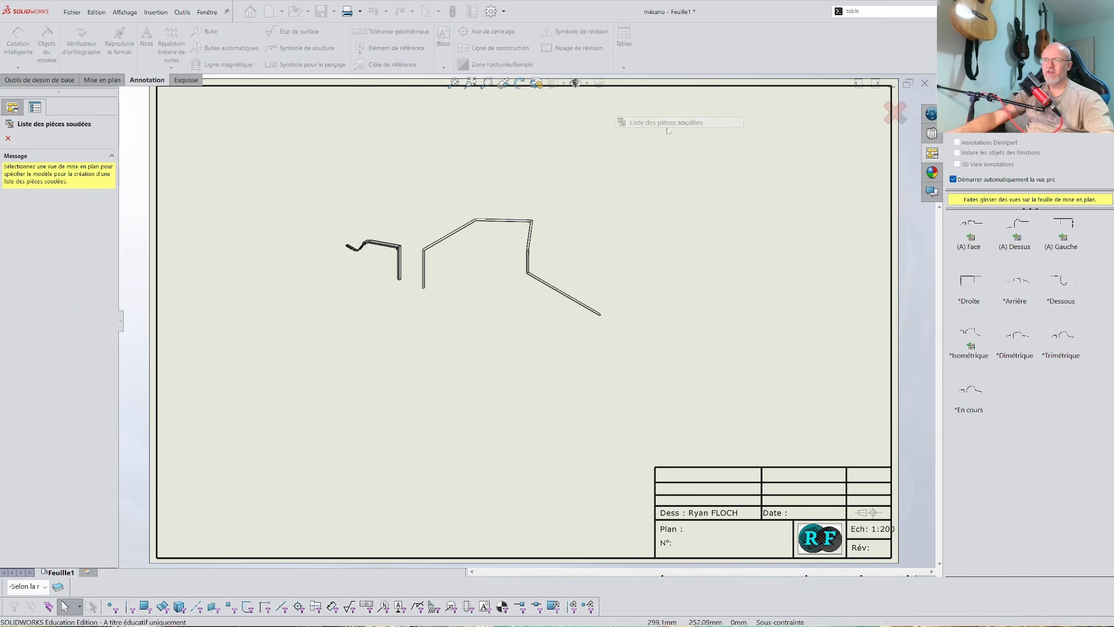
left_click(467, 321)
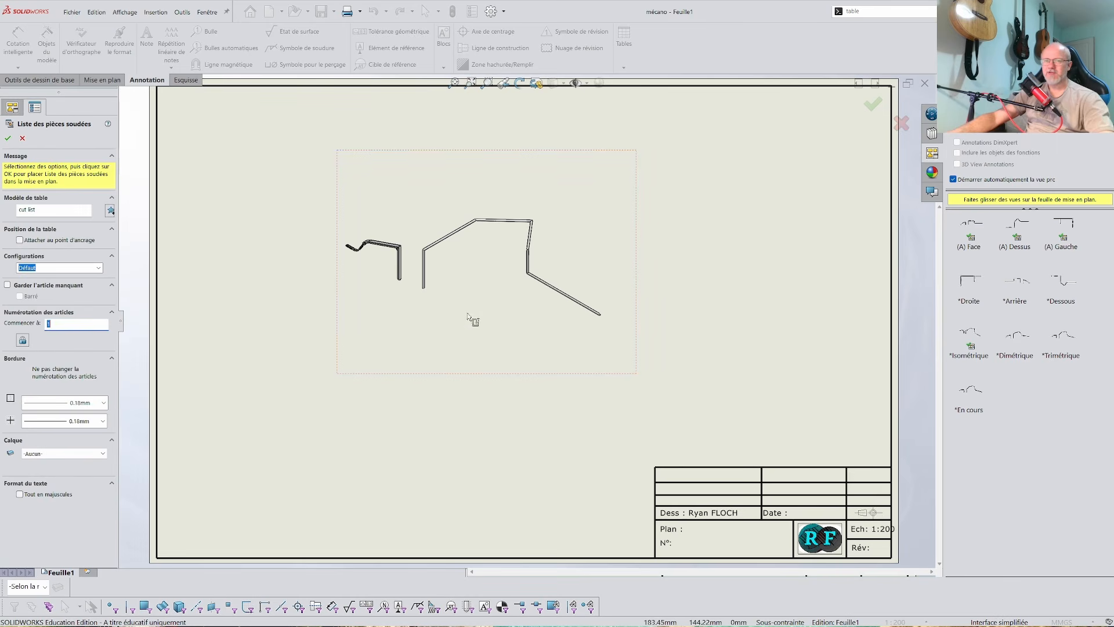
left_click(110, 211)
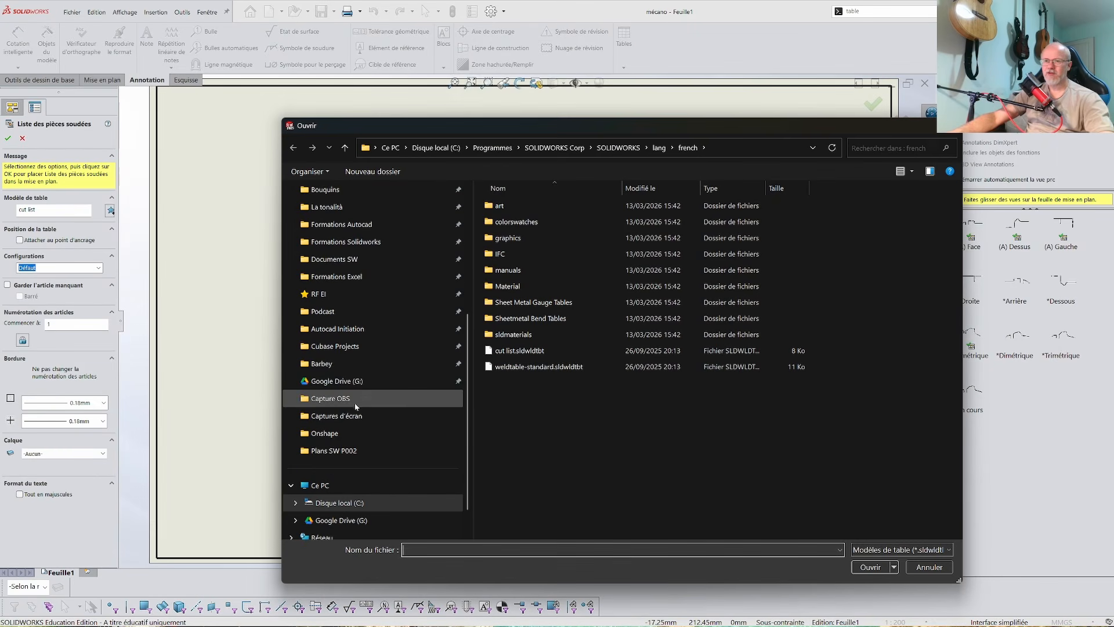
left_click(348, 259)
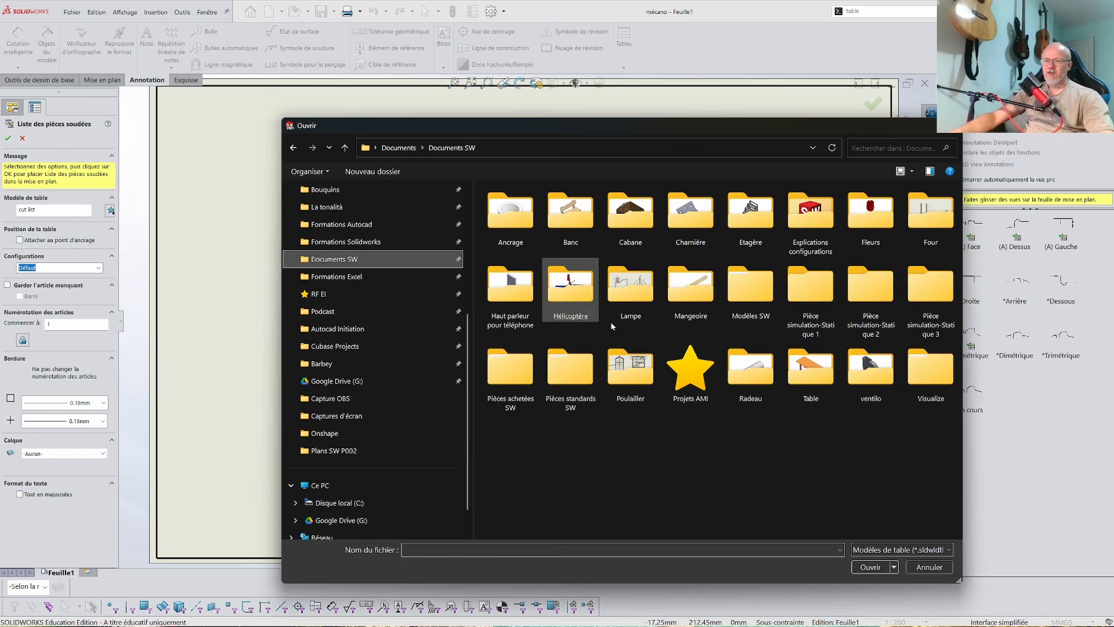
double_click(763, 308)
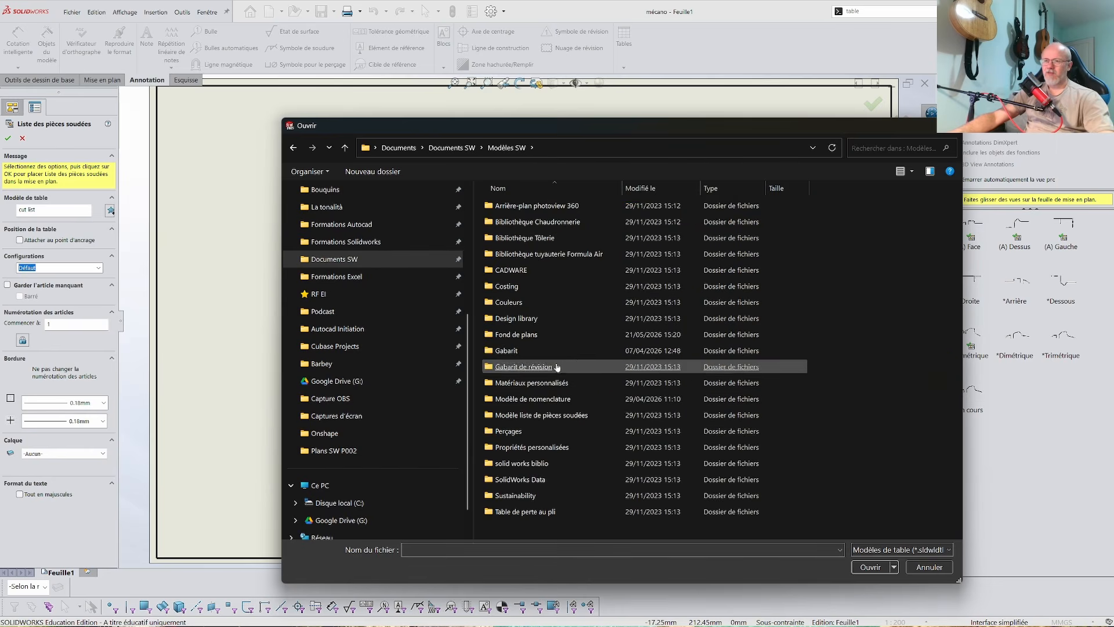
double_click(539, 416)
double_click(554, 209)
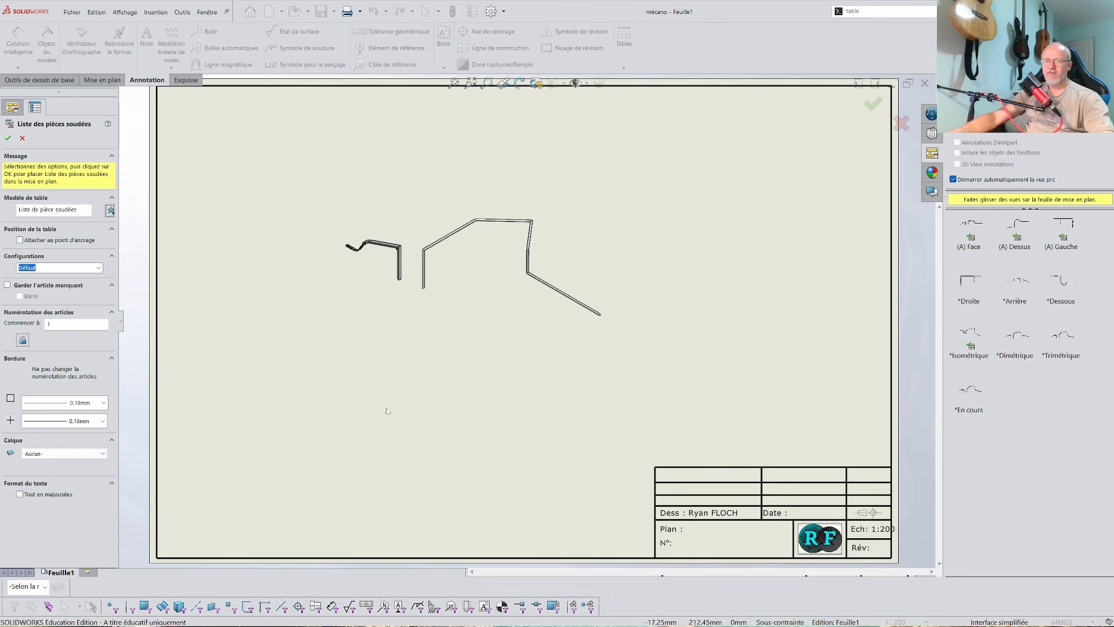
Step: Place the cut list in the lower part of the sheet and move the isometric view up clear of it
left_click(8, 138)
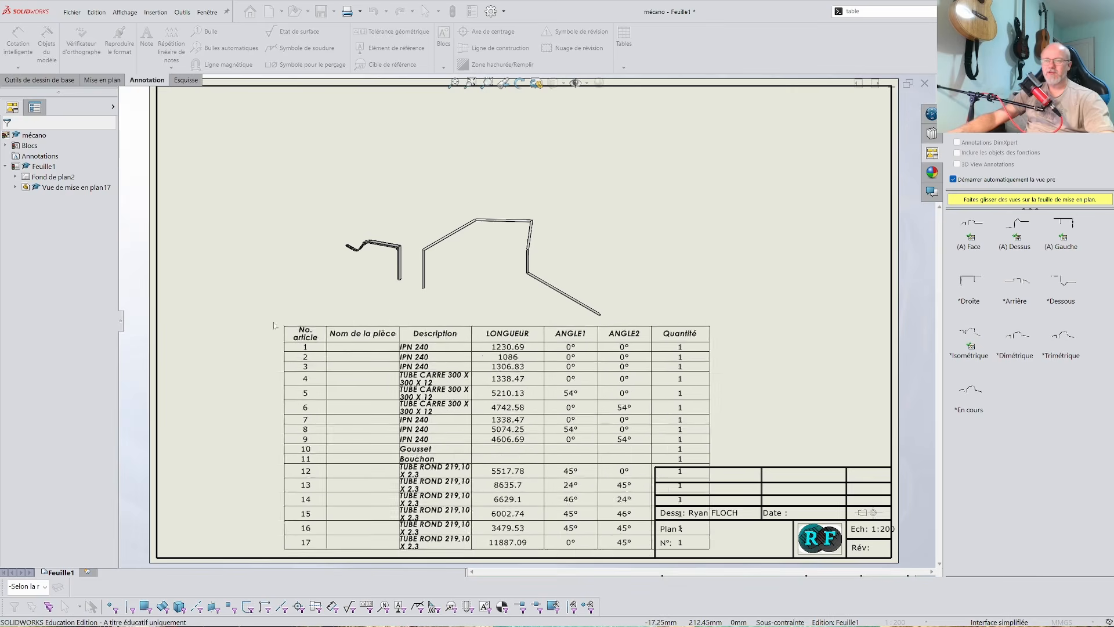
left_click(209, 306)
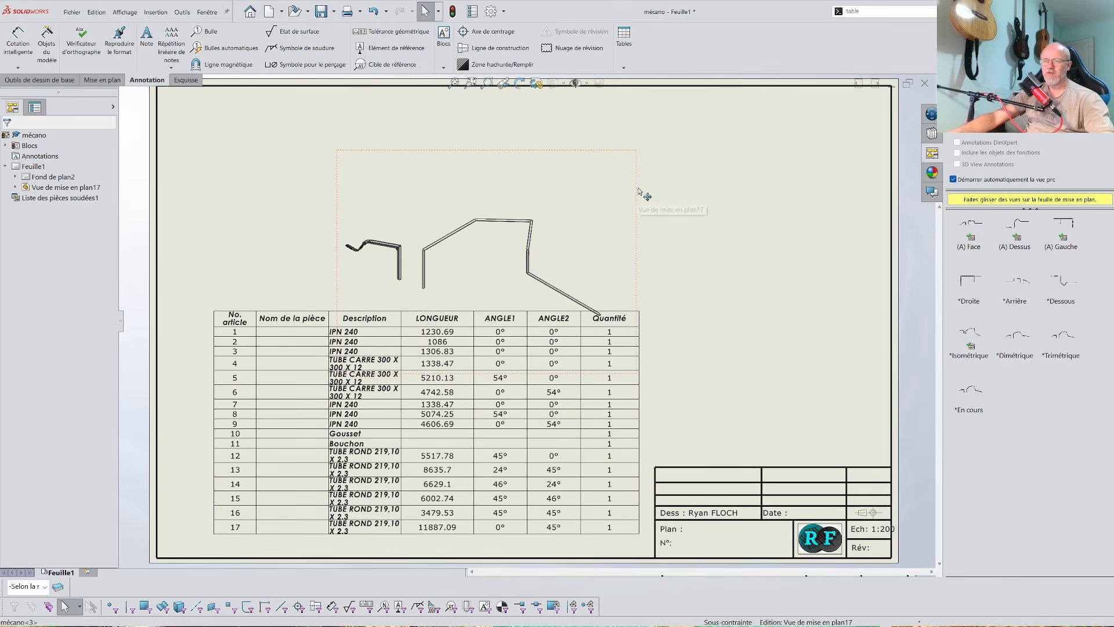
left_click_drag(637, 192, 671, 137)
Step: Widen the cut list's Description column to fit each description on one line and delete the Nom de la pièce column
left_click(420, 314)
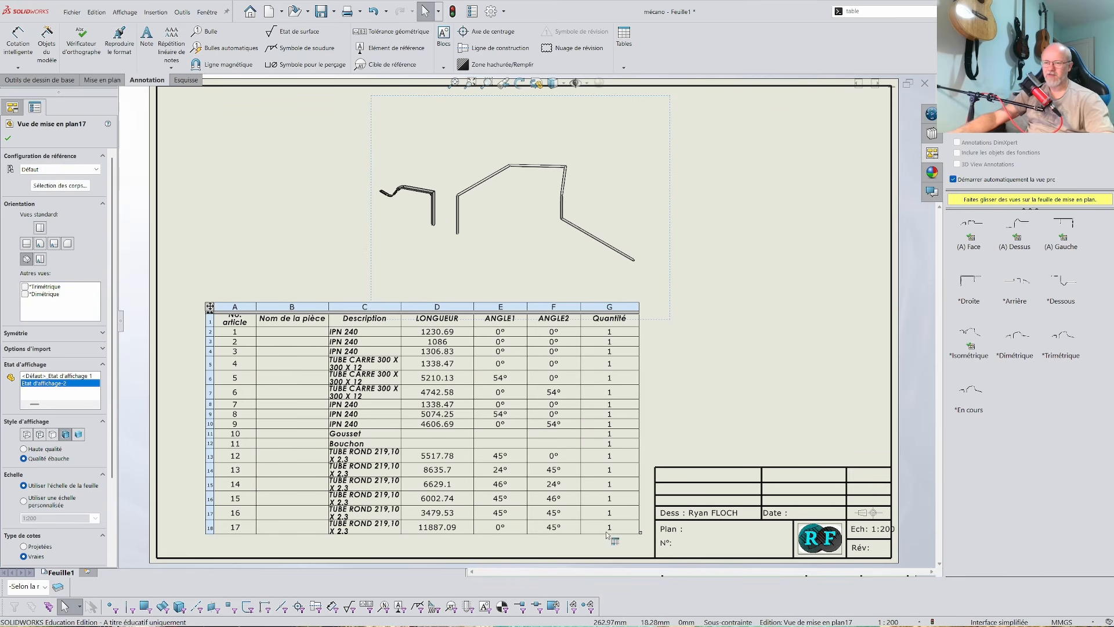
left_click_drag(401, 311, 476, 311)
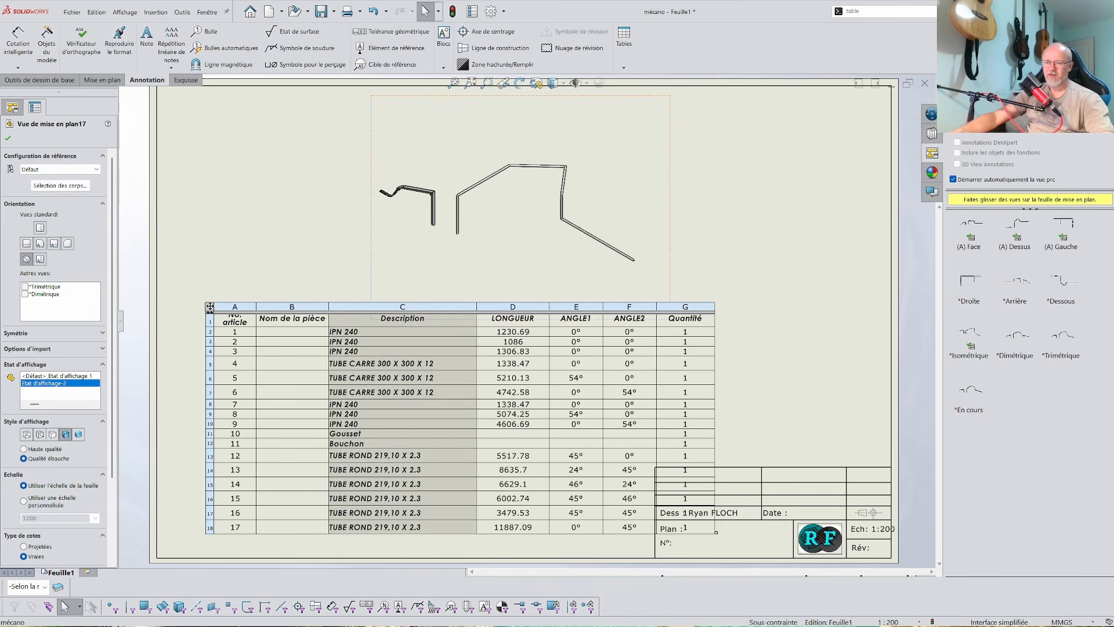
left_click(296, 306)
right_click(299, 306)
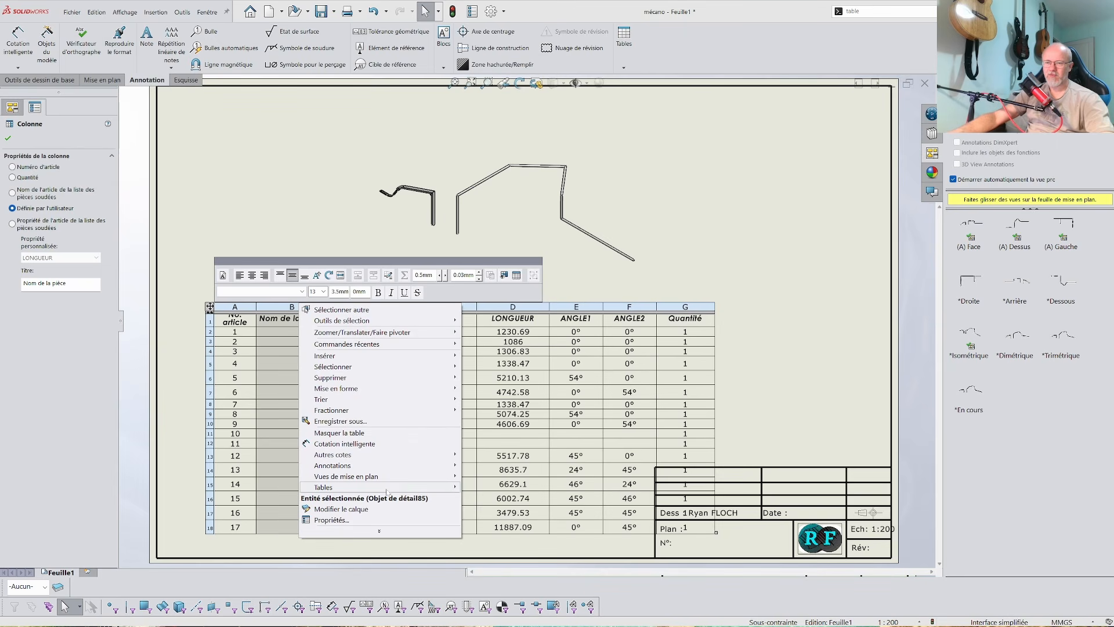
mouse_move(383, 381)
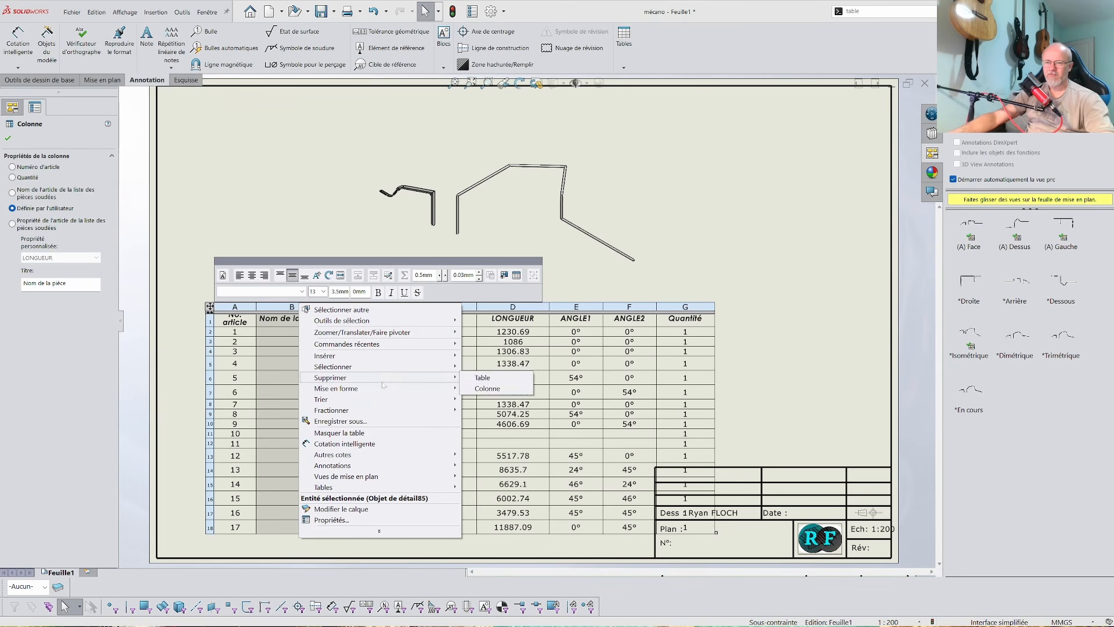
left_click(488, 389)
left_click(697, 312)
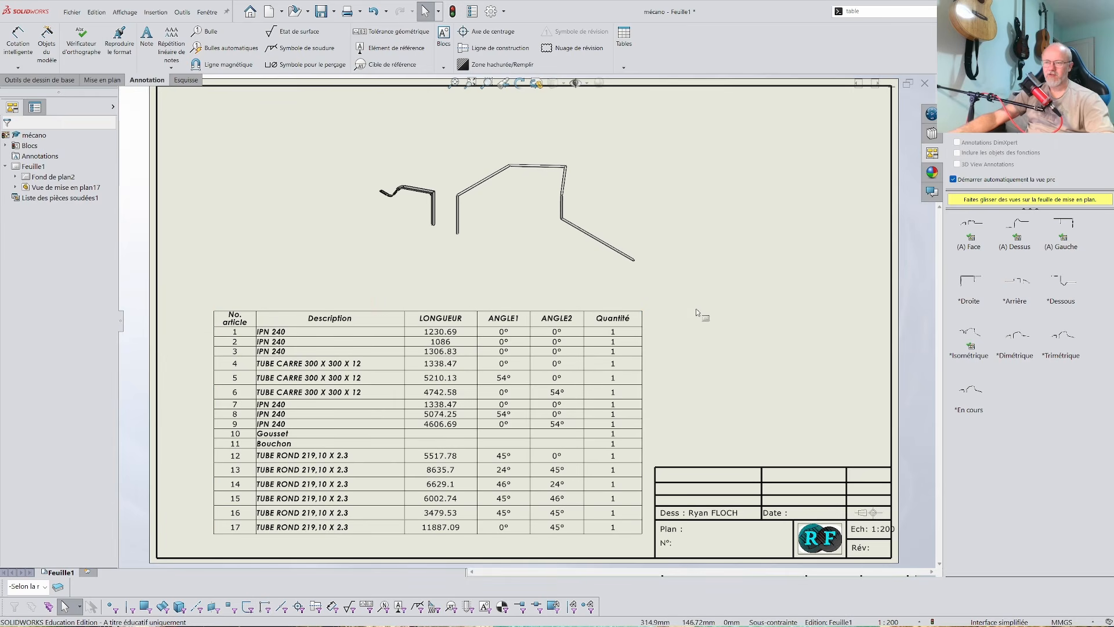
Step: Add automatic balloons to the isometric view of the weldment
left_click(510, 251)
left_click(335, 111)
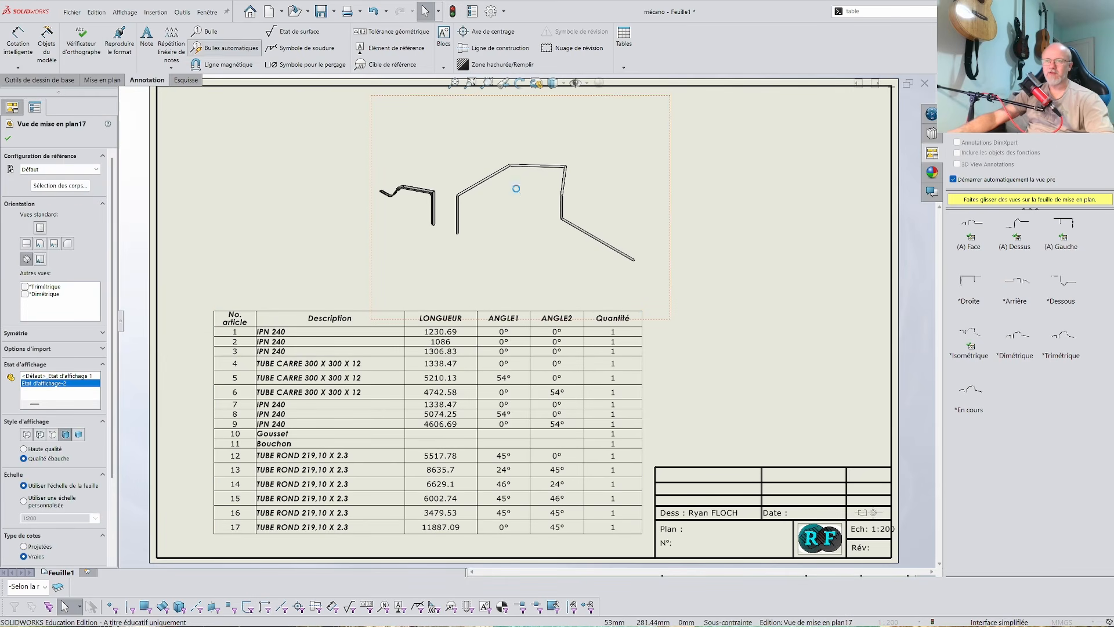
left_click(8, 138)
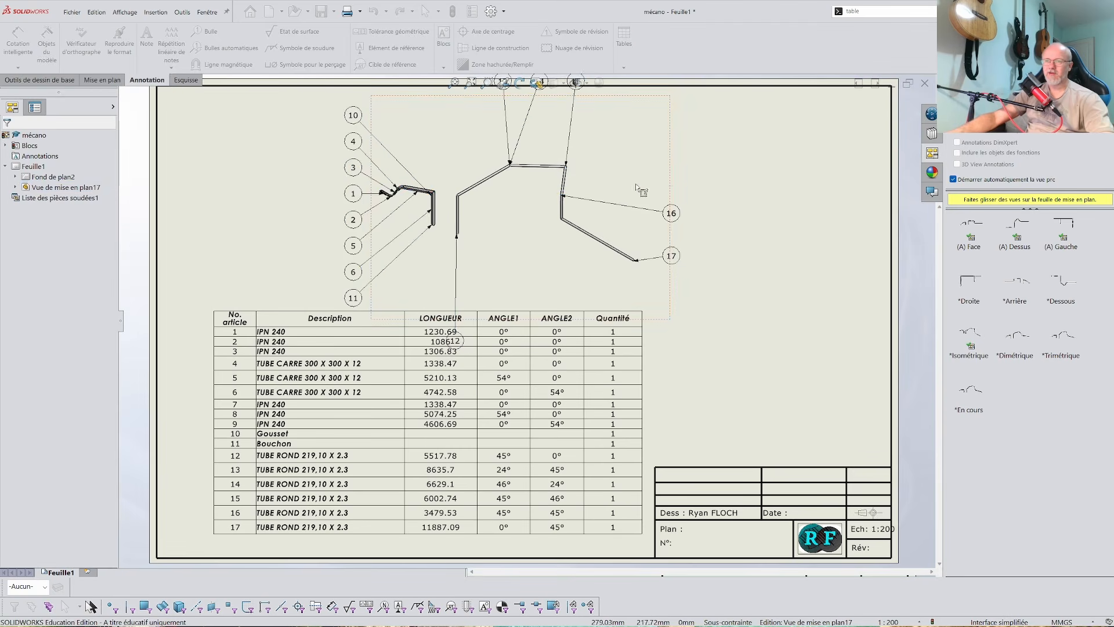
Step: Move the ballooned view to the right on the sheet and bring balloon 12 up close to its tube
mouse_move(672, 174)
left_mouse_down()
mouse_move(758, 208)
mouse_move(805, 179)
left_mouse_up()
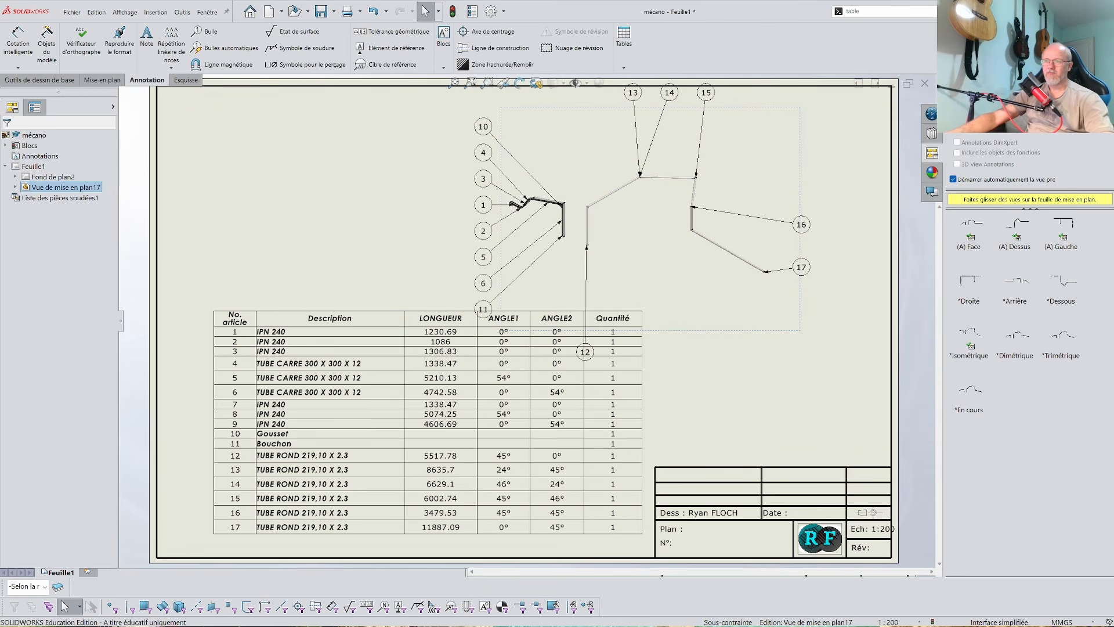
left_click(596, 278)
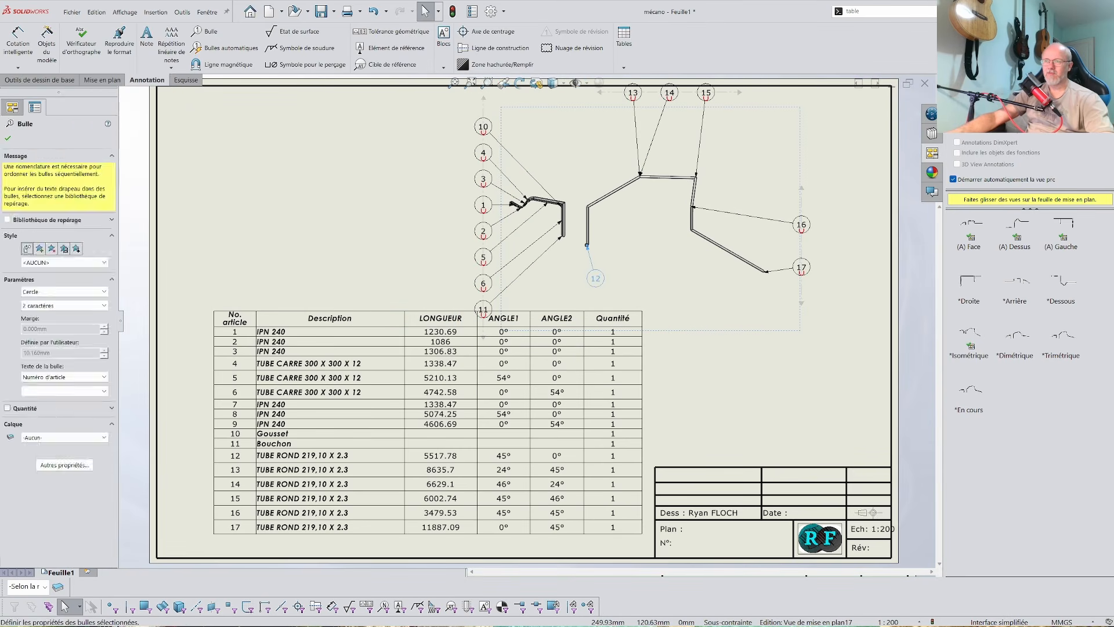
left_click(733, 108)
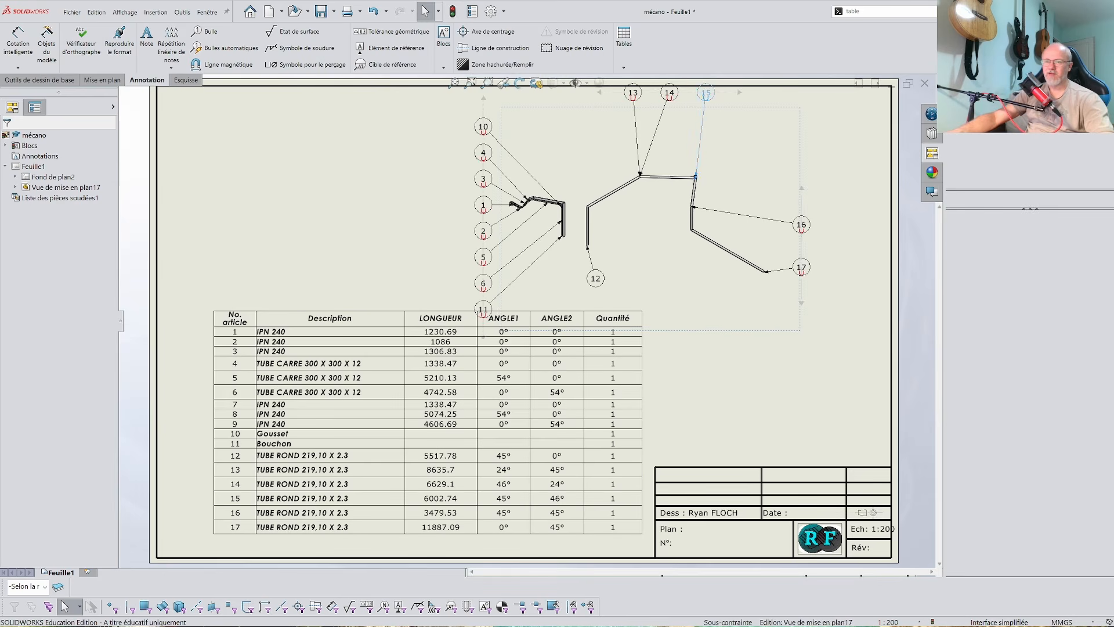
left_click(276, 333)
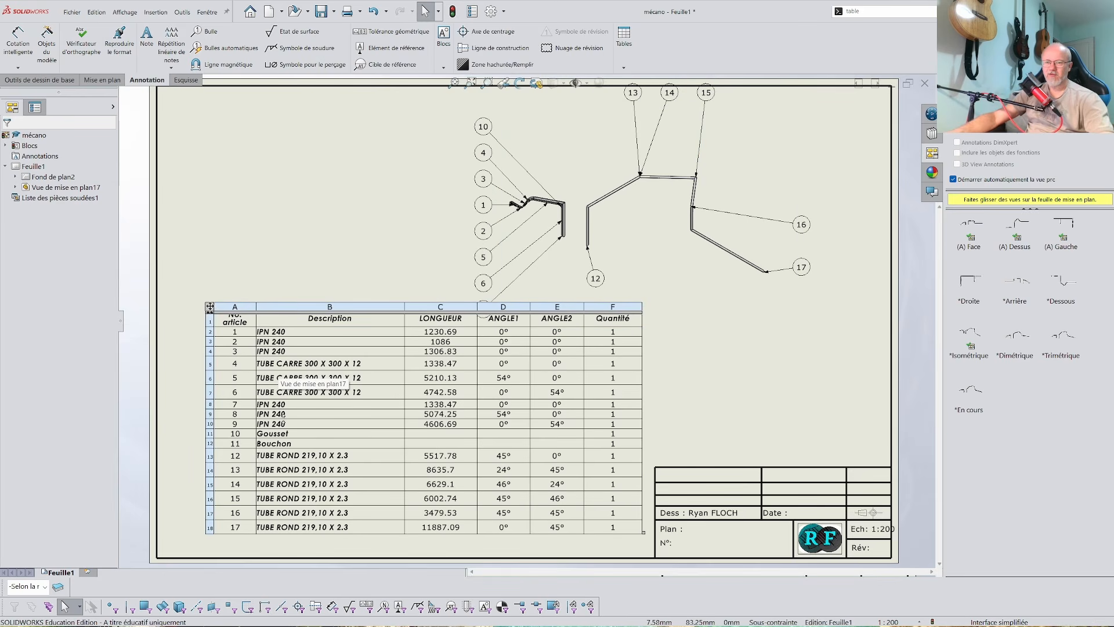
left_click(664, 385)
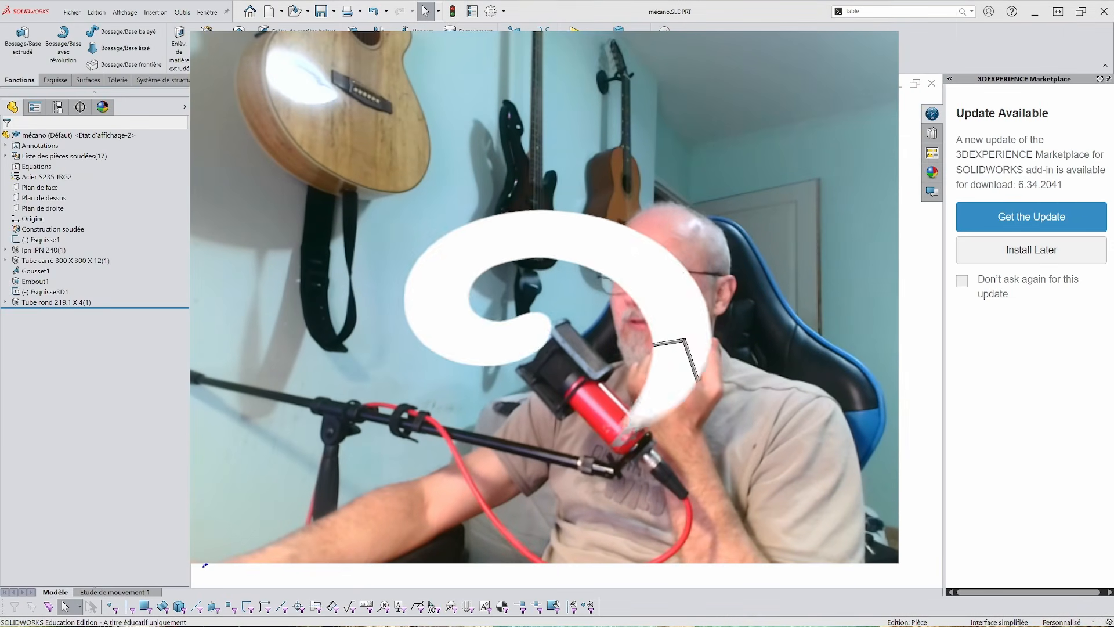
Step: In the mécano part, change the round tube structural member to type Tube rectangulaire, size 150 x 50 x 3, and apply it
left_click(48, 302)
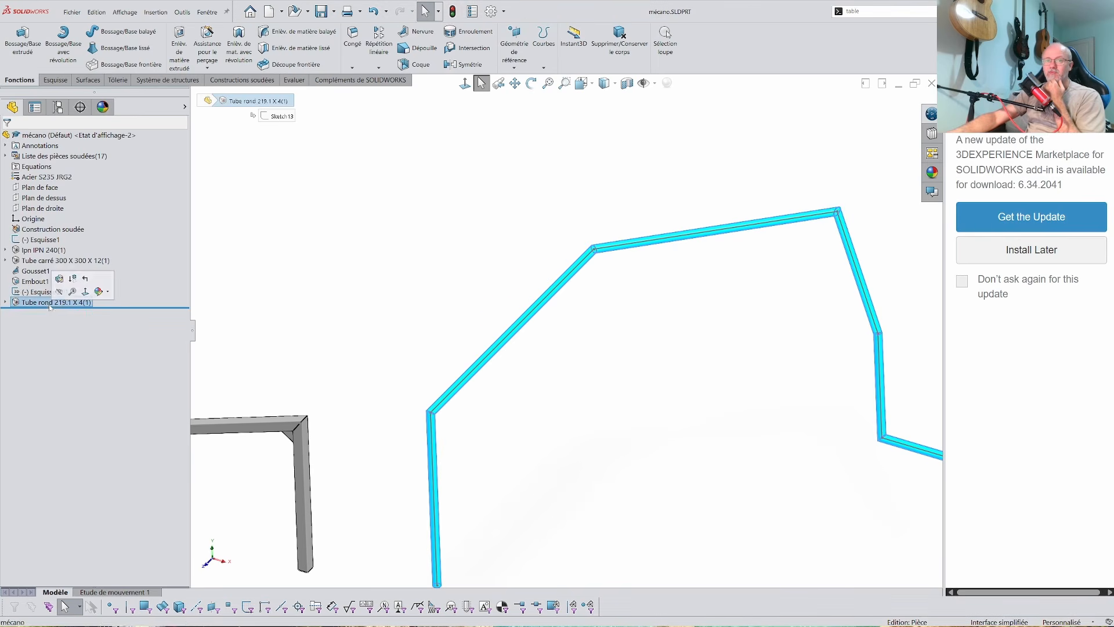
left_click(55, 284)
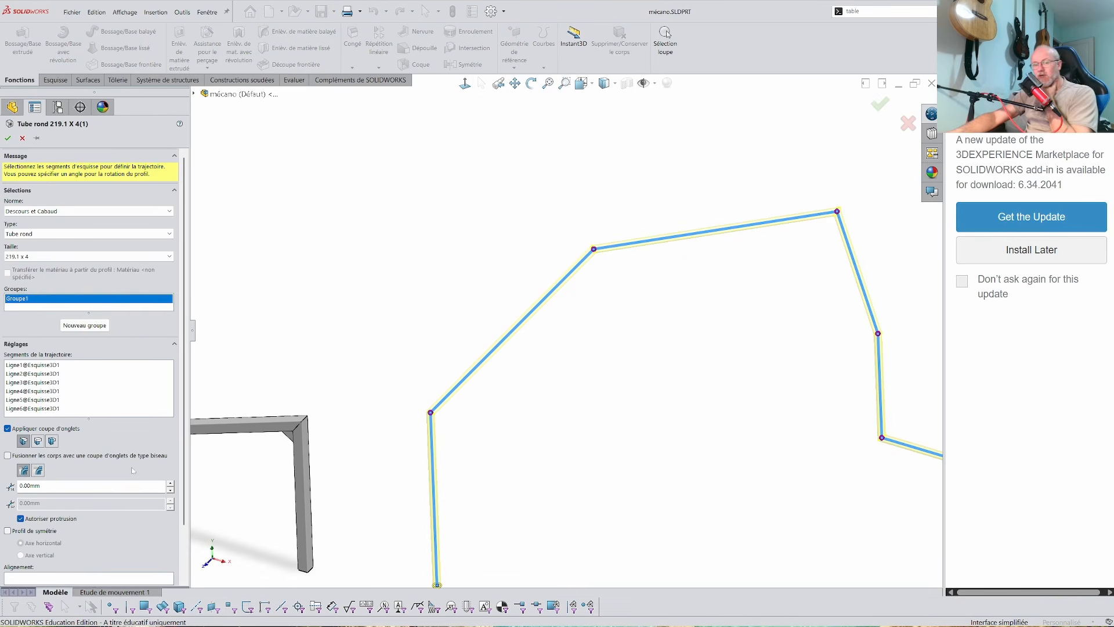
left_click(44, 234)
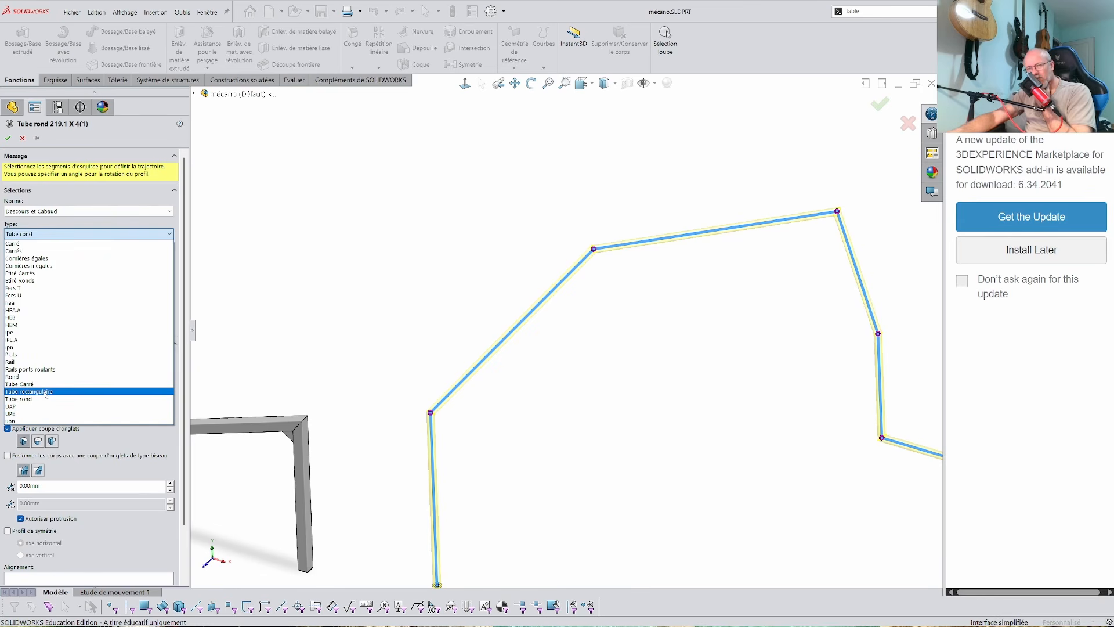
left_click(45, 393)
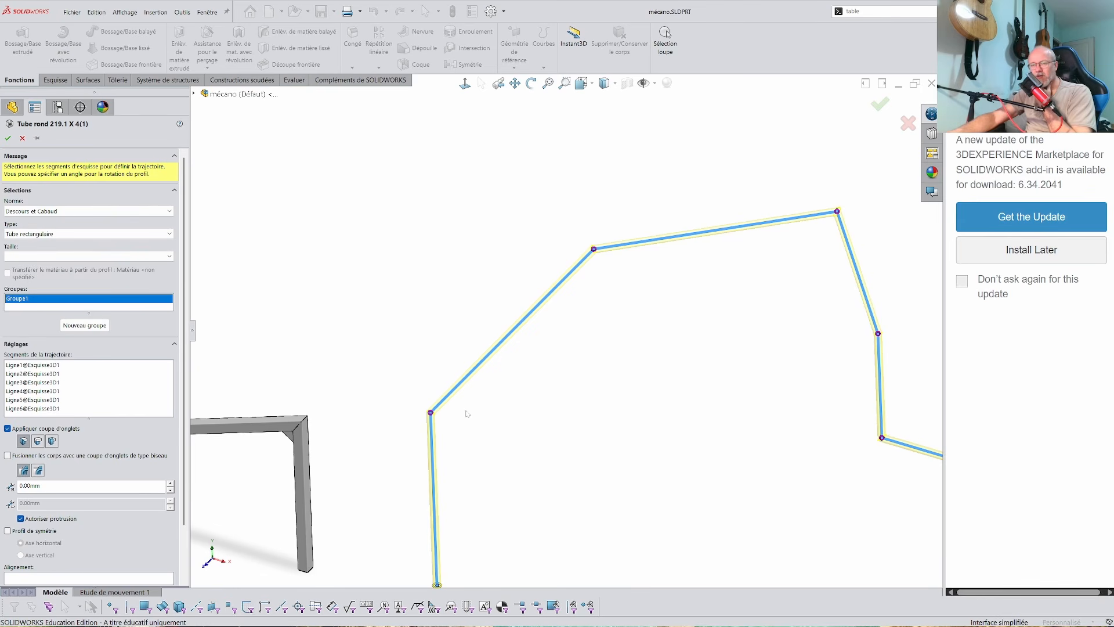
left_click(39, 256)
left_click(87, 404)
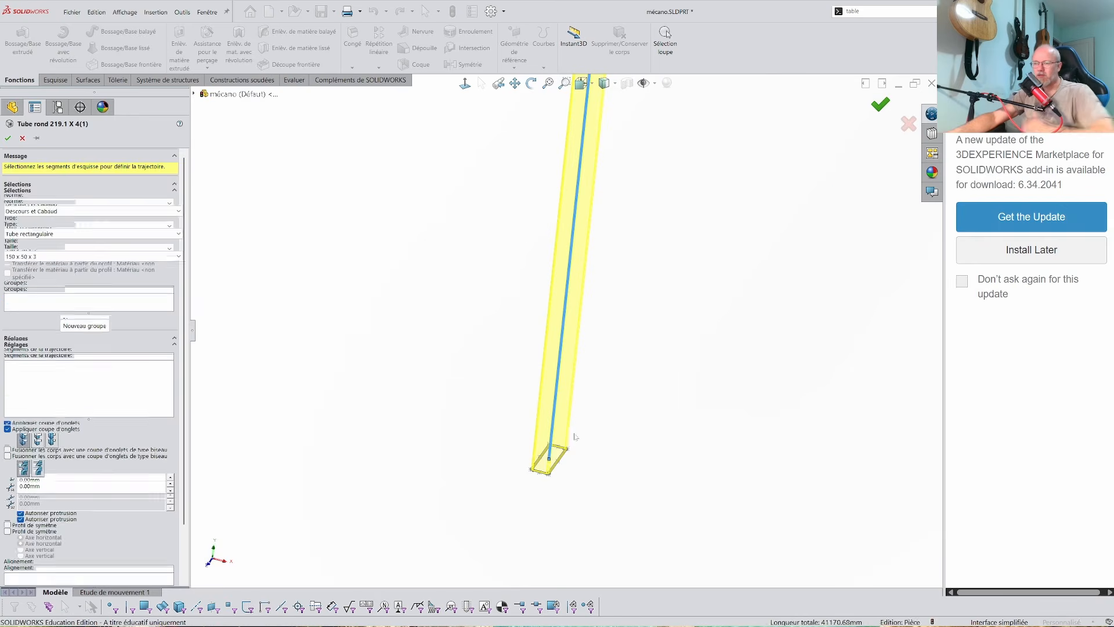
scroll(569, 453, "down", 4)
scroll(607, 403, "up", 10)
middle_click_drag(666, 307, 485, 541, "ctrl")
scroll(567, 343, "up", 5)
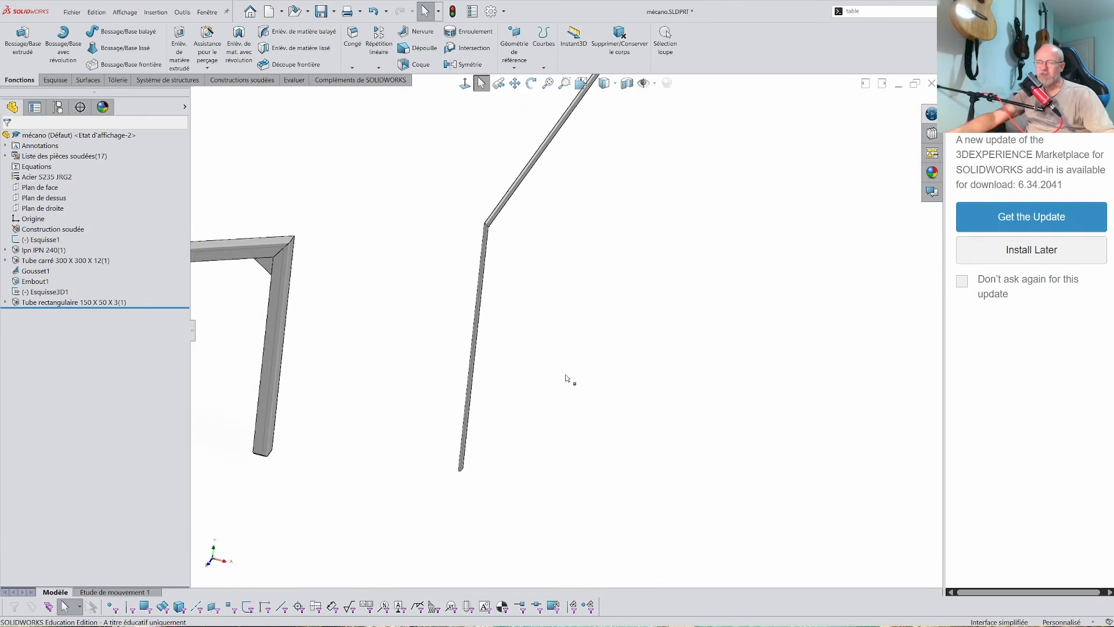
middle_click_drag(577, 356, 475, 417, "ctrl")
Step: Return to the mécano drawing and check the cut list's descriptions and lengths for the rectangular tube members
key("ctrl+Tab")
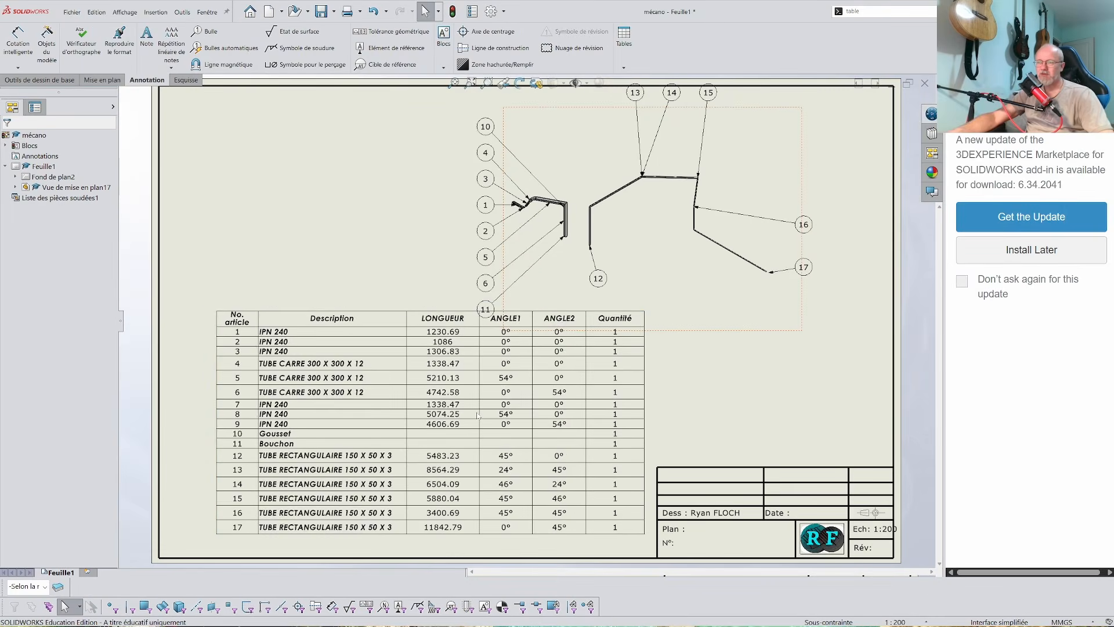
scroll(660, 197, "down", 5)
key("f")
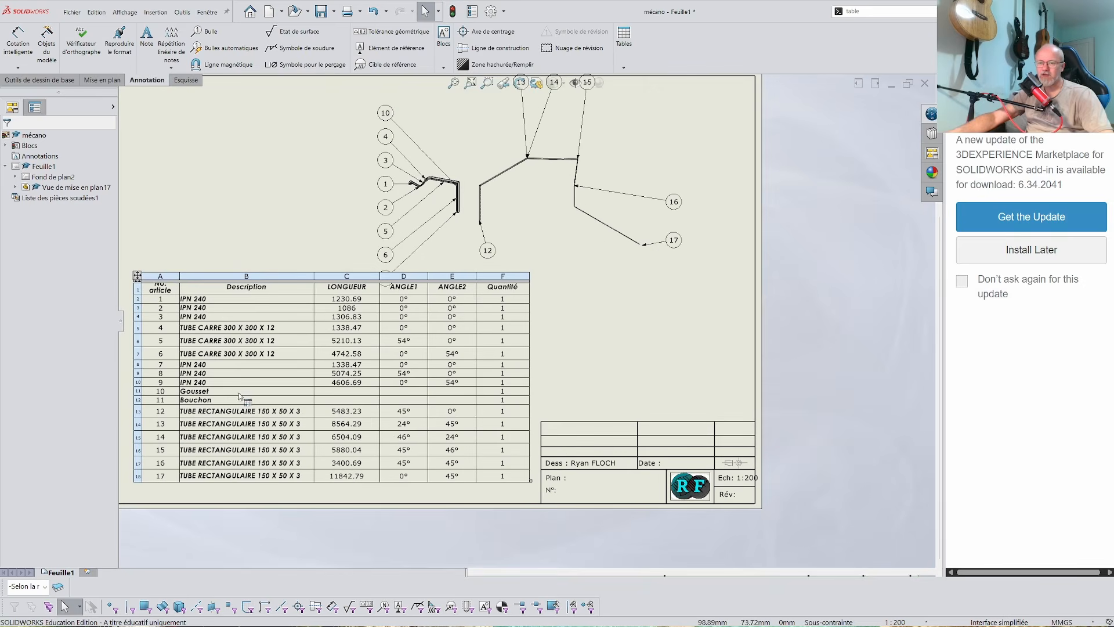
left_click(562, 336)
key("f")
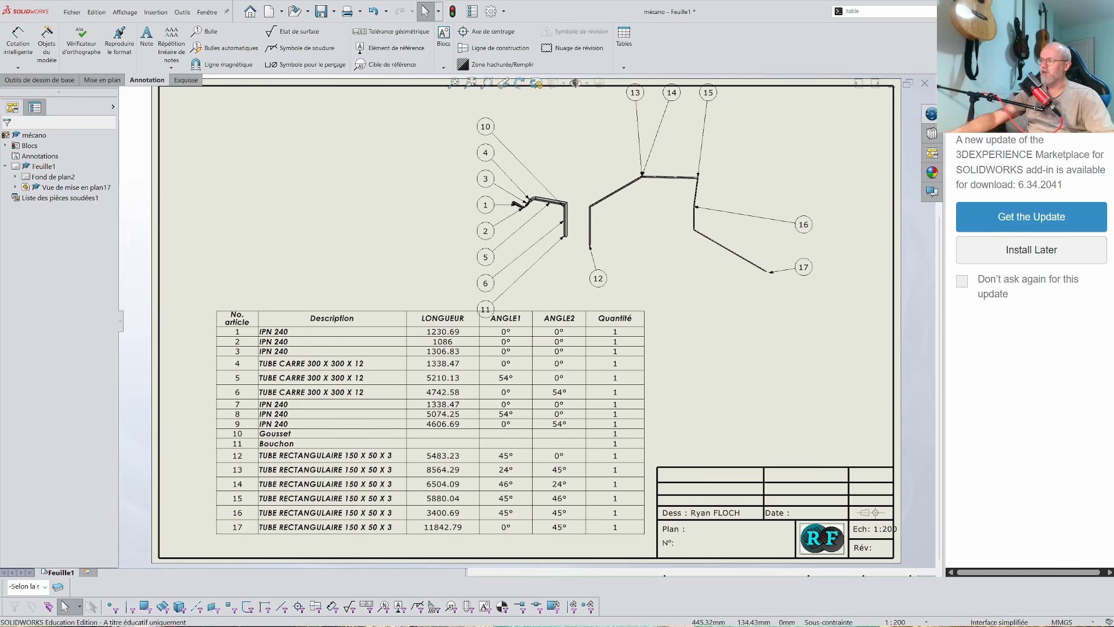